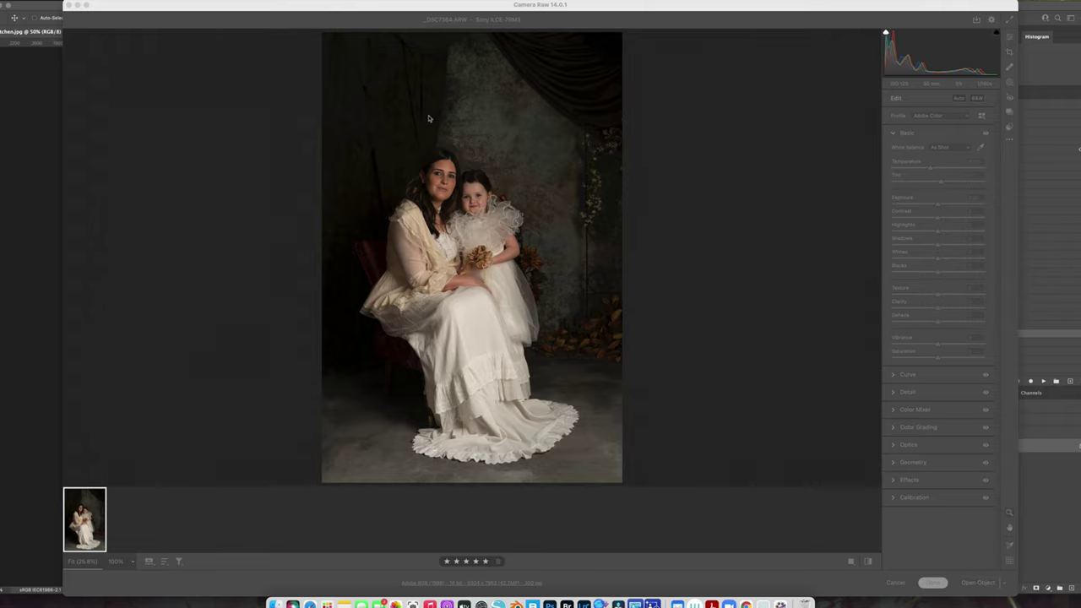
Set Blacks to +78, Highlights to -48, Shadows to +36 and Clarity to +11, and open the portrait as a smart object
click(667, 289)
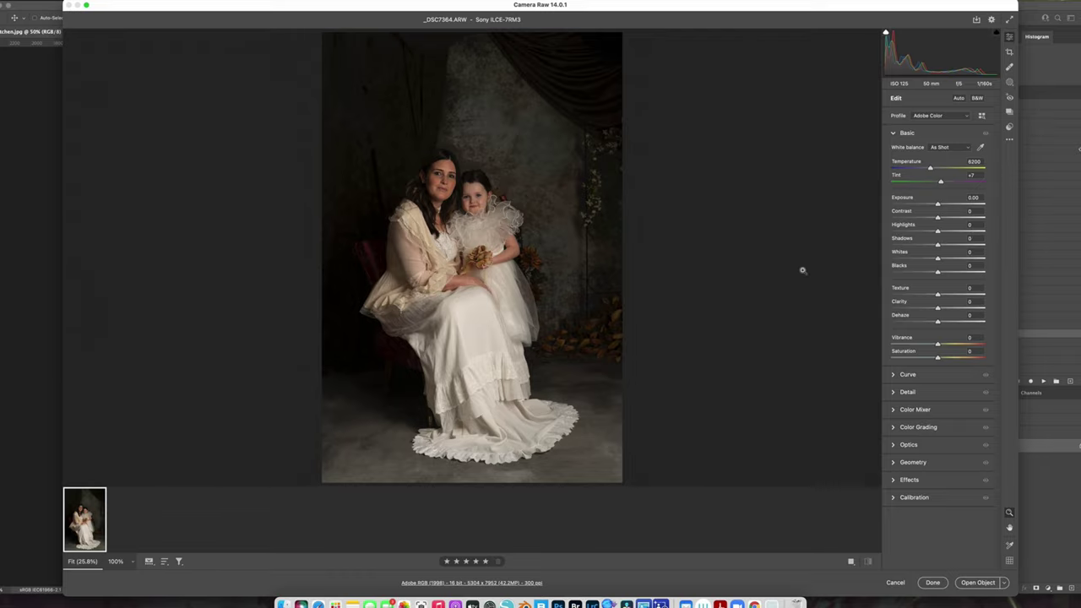
drag(938, 272, 975, 272)
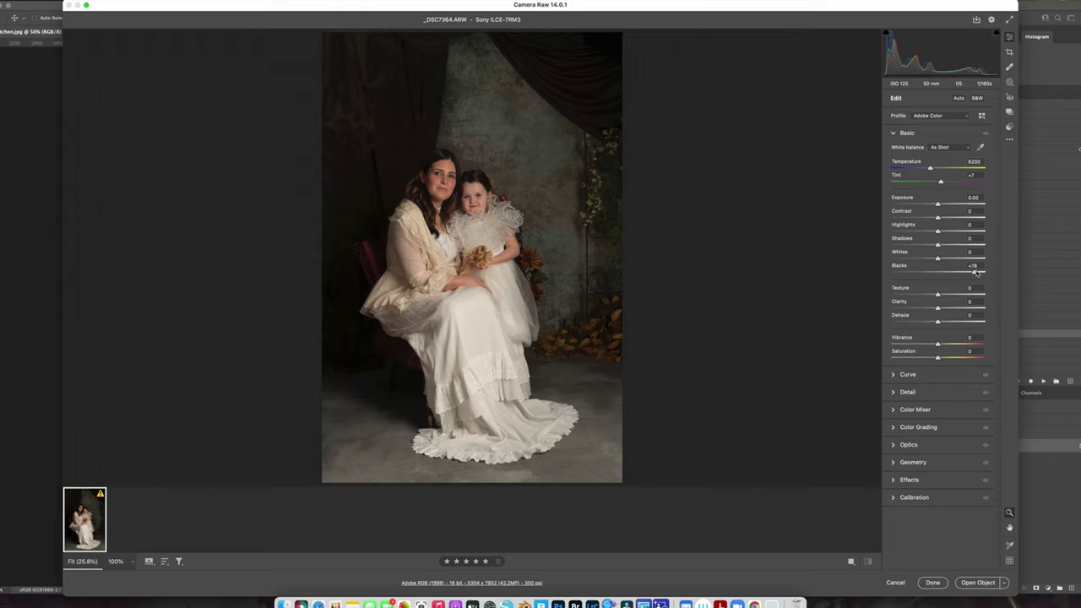
drag(937, 231, 916, 233)
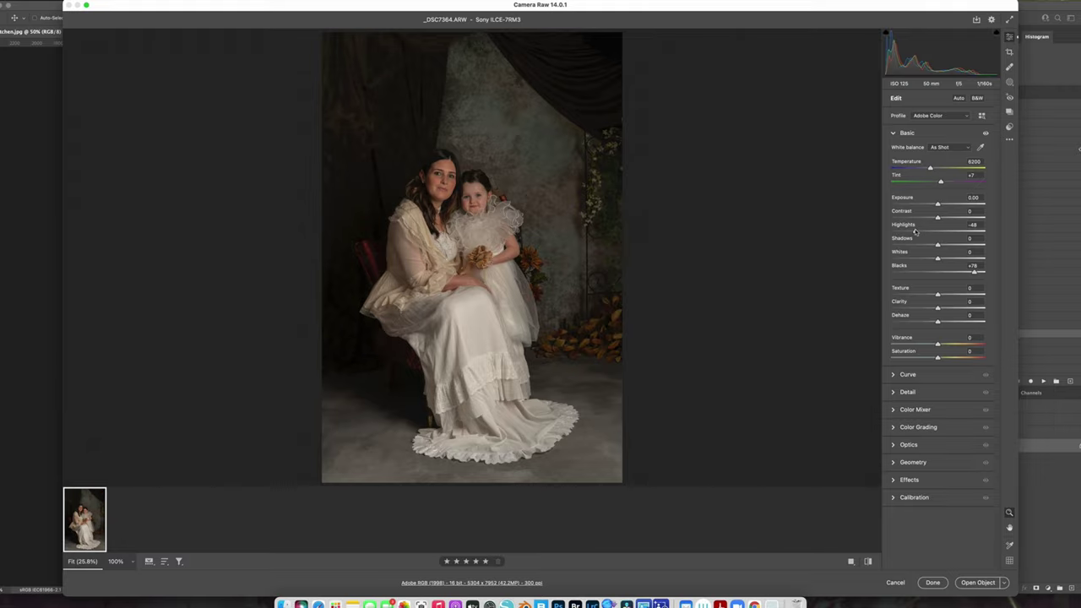
drag(938, 245, 955, 246)
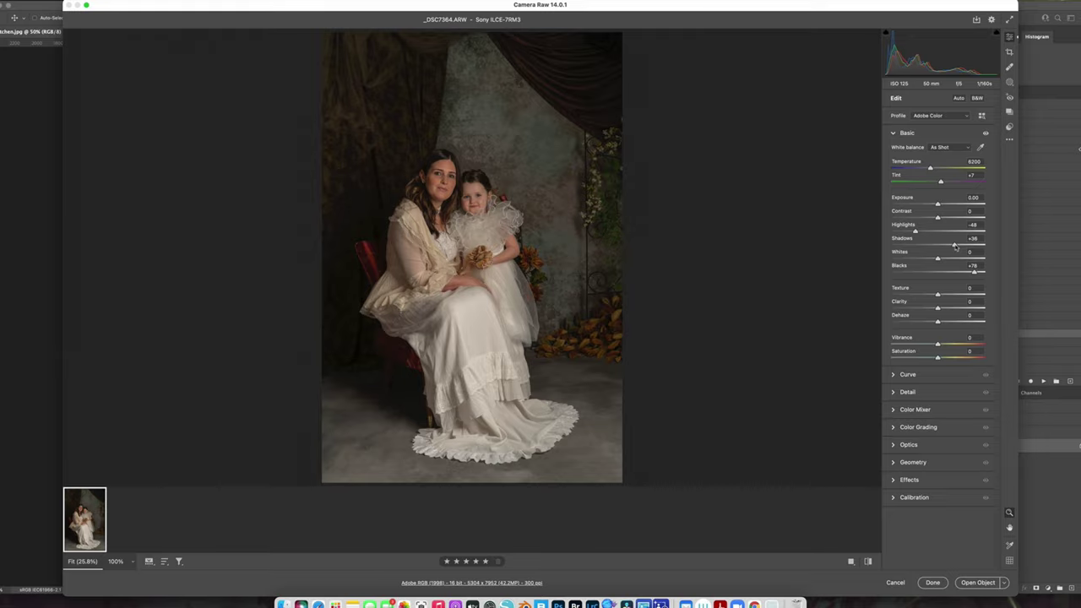
drag(940, 311, 946, 310)
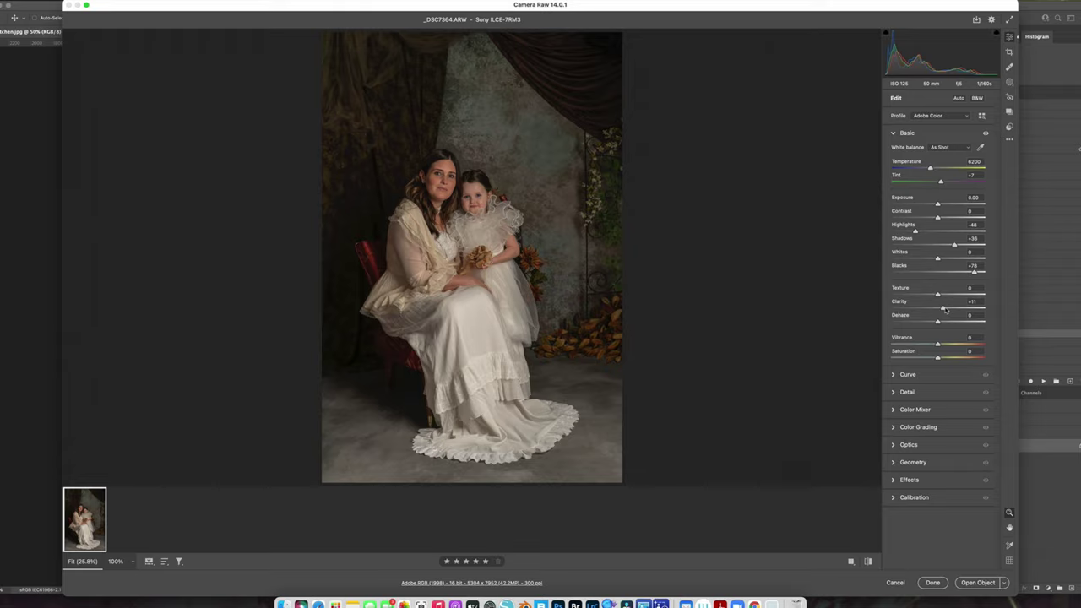
click(973, 582)
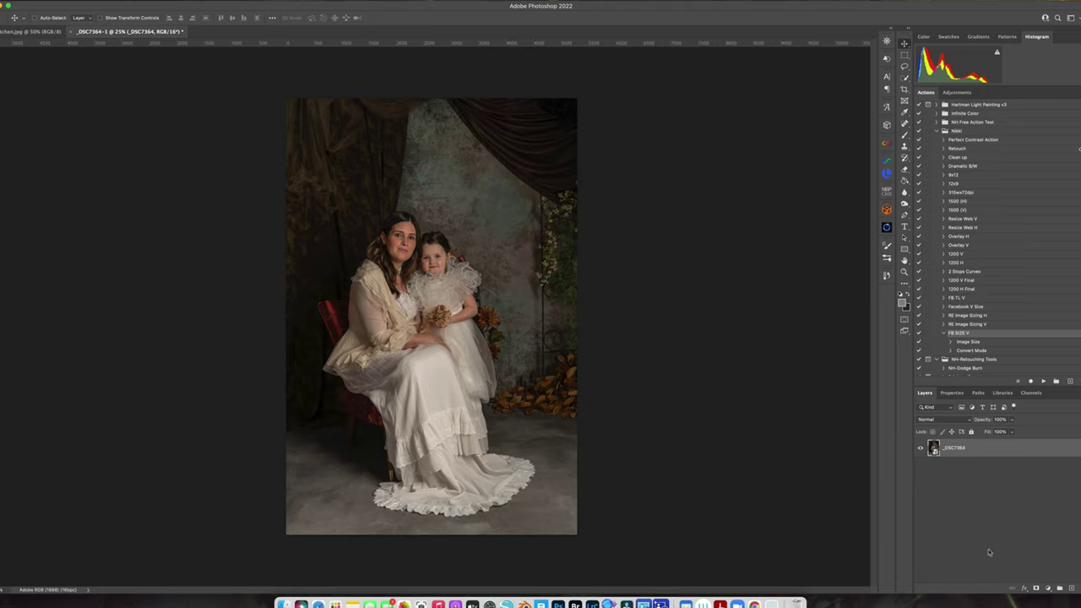
Create an independent smart object copy of the portrait layer and raise the Oranges luminance in its raw settings
right_click(962, 450)
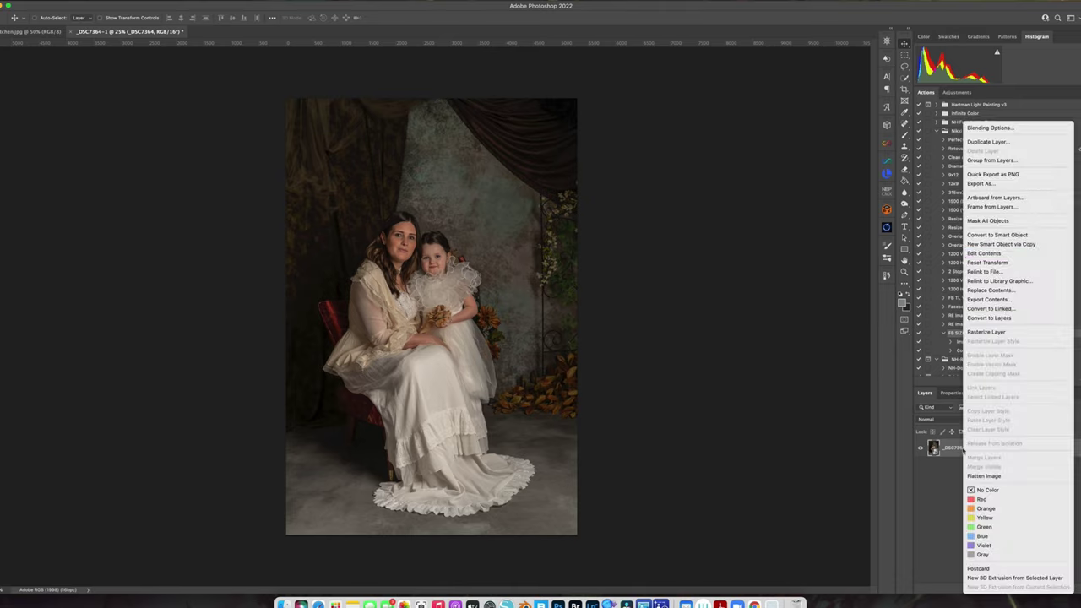
click(1009, 244)
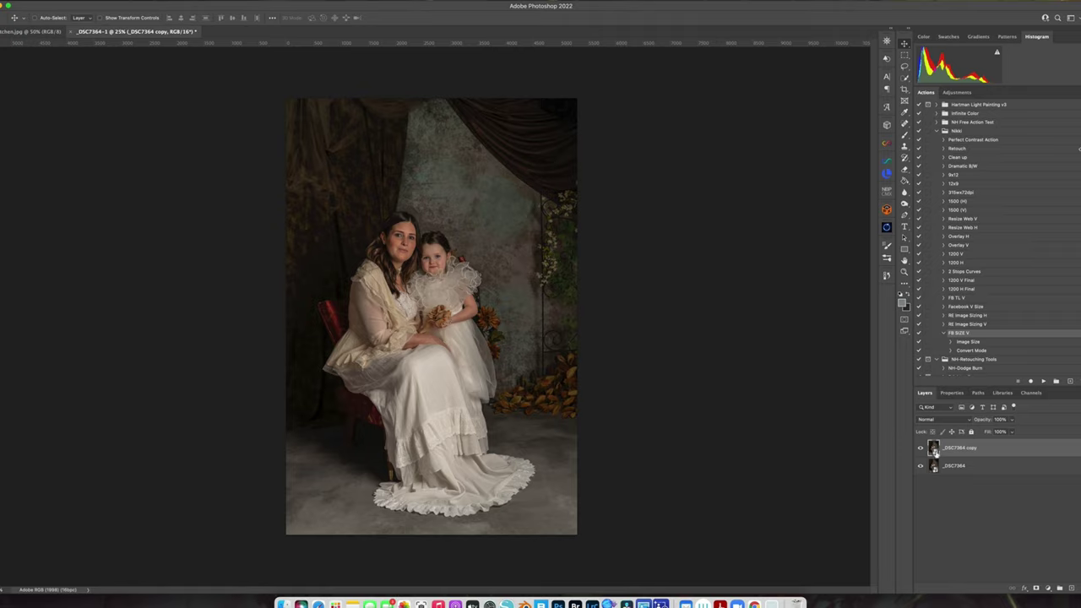
double_click(935, 454)
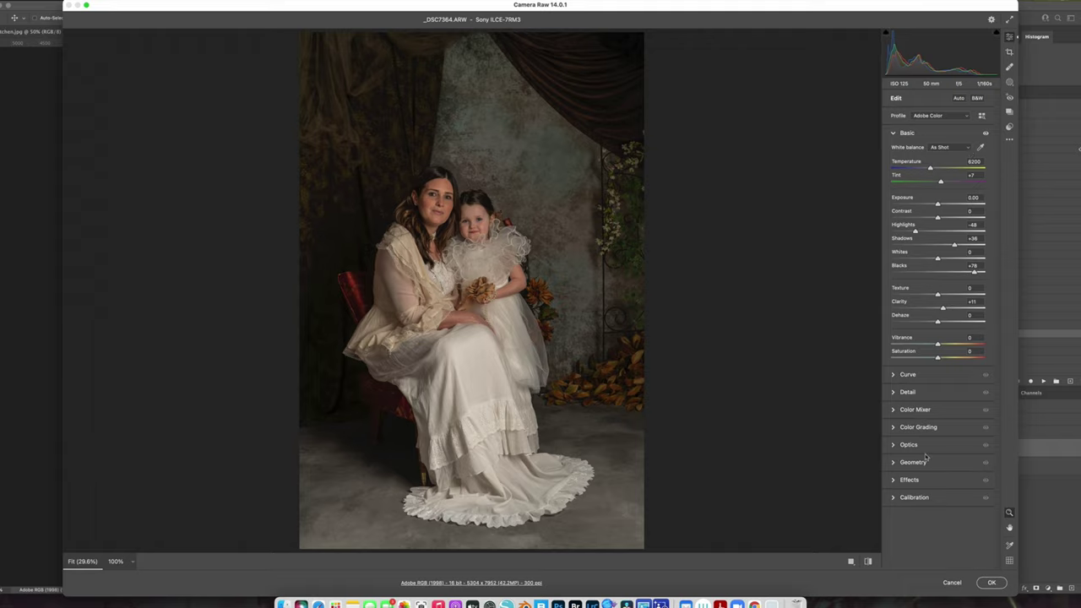
click(891, 411)
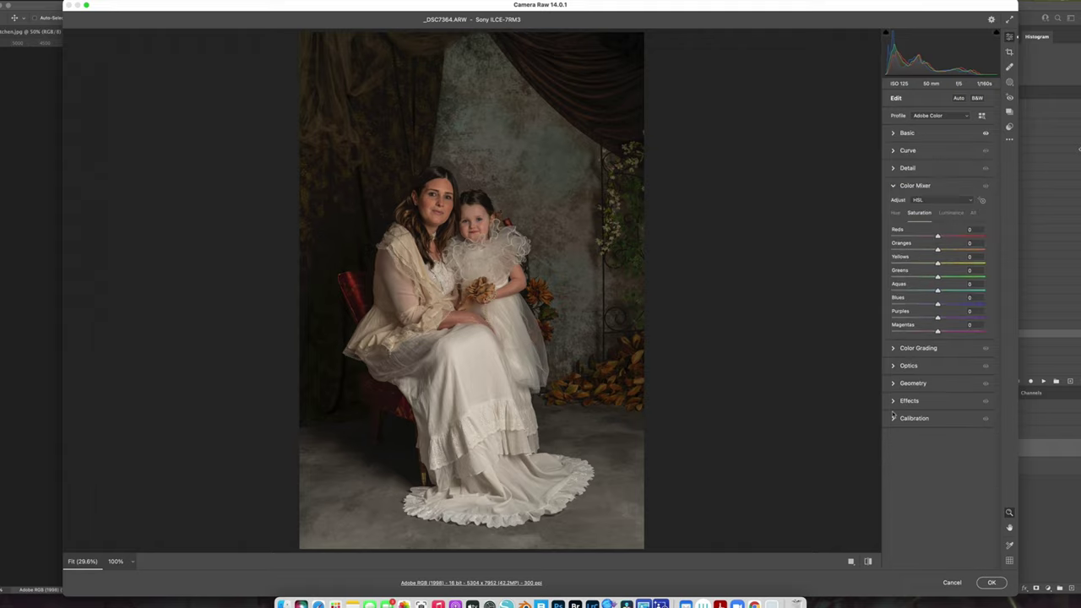
click(949, 214)
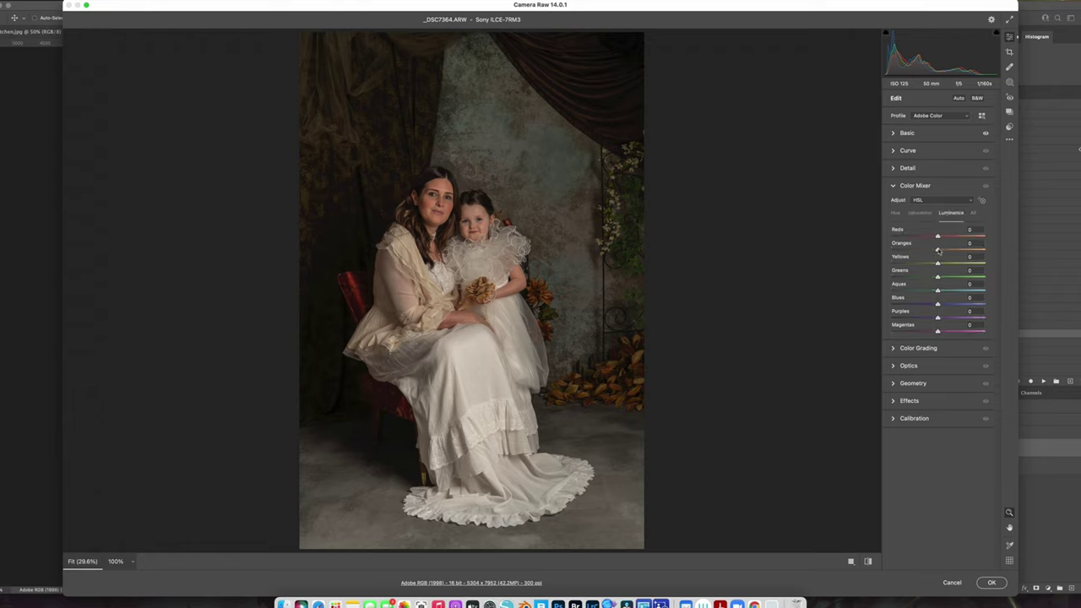
drag(938, 250, 954, 250)
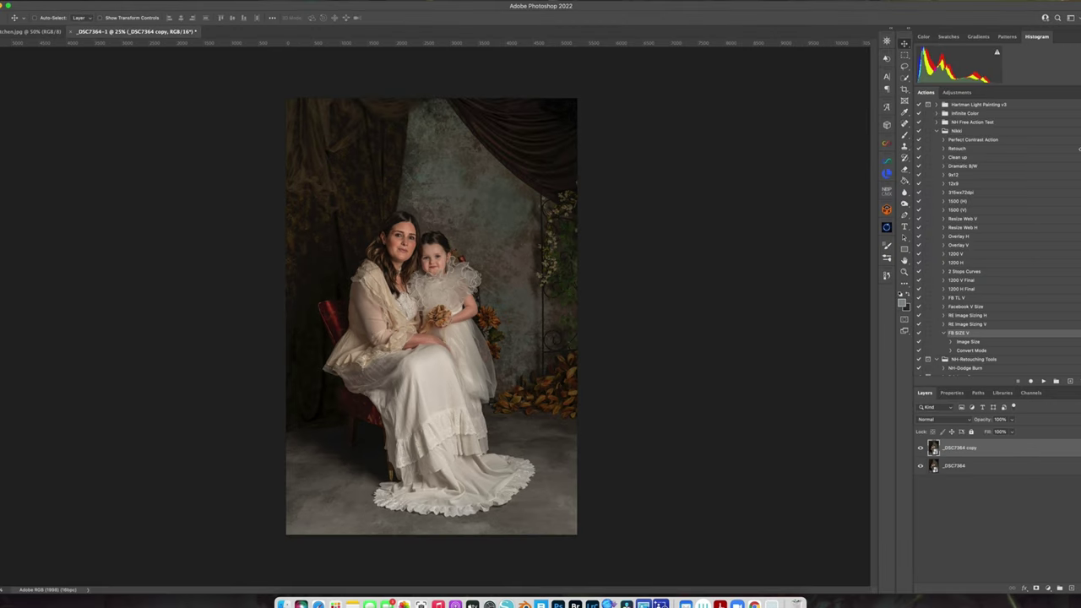
Flatten the image and duplicate the background layer
click(114, 0)
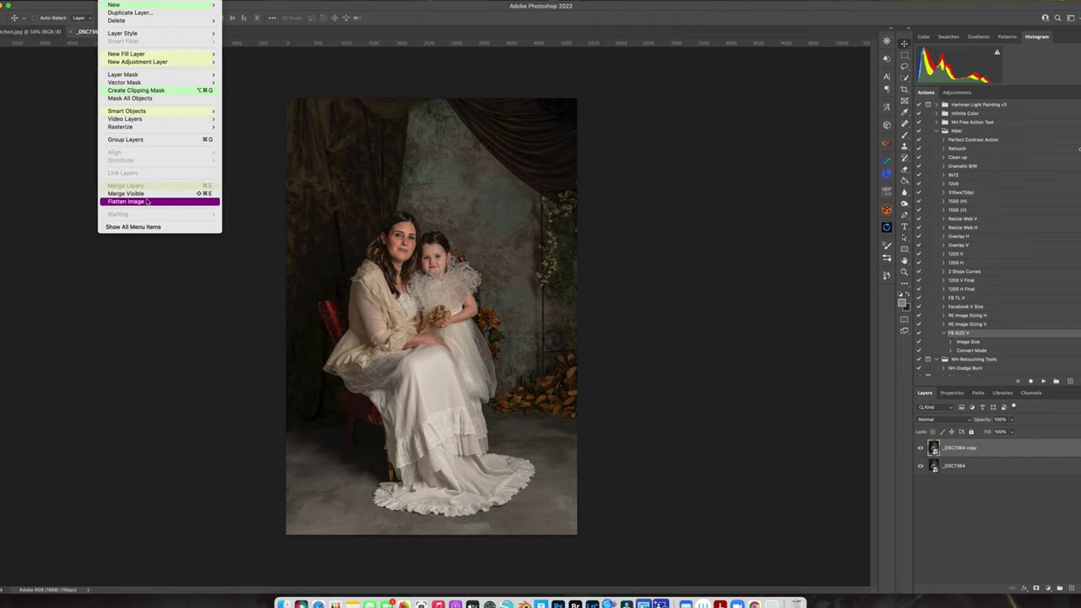
click(146, 202)
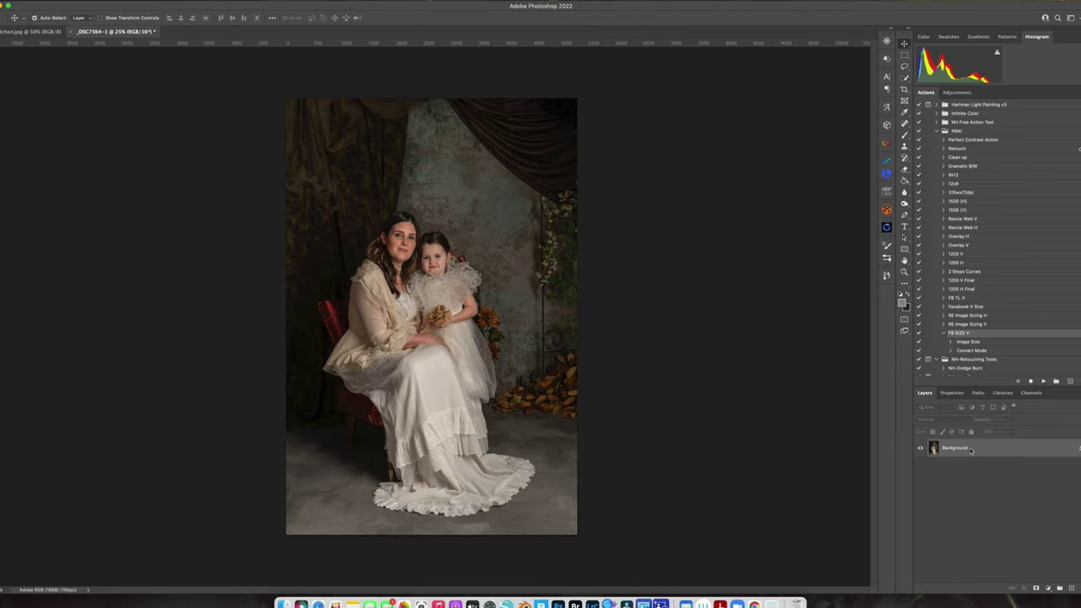
key(super+j)
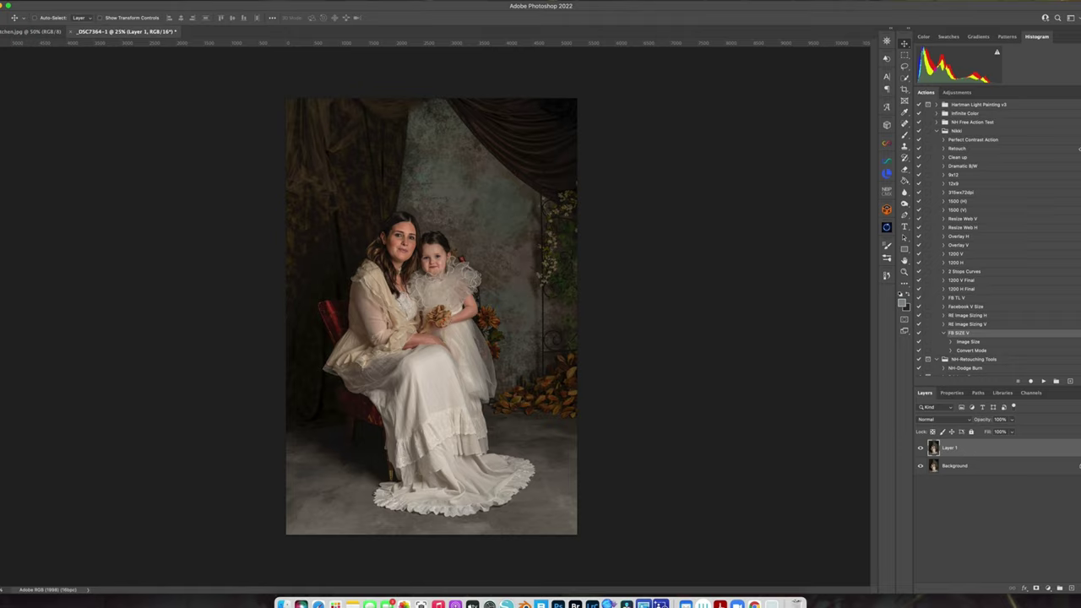
Open Liquify on the duplicate layer and push in the mother's back and sleeve with a large warp brush
click(182, 2)
click(214, 60)
click(213, 61)
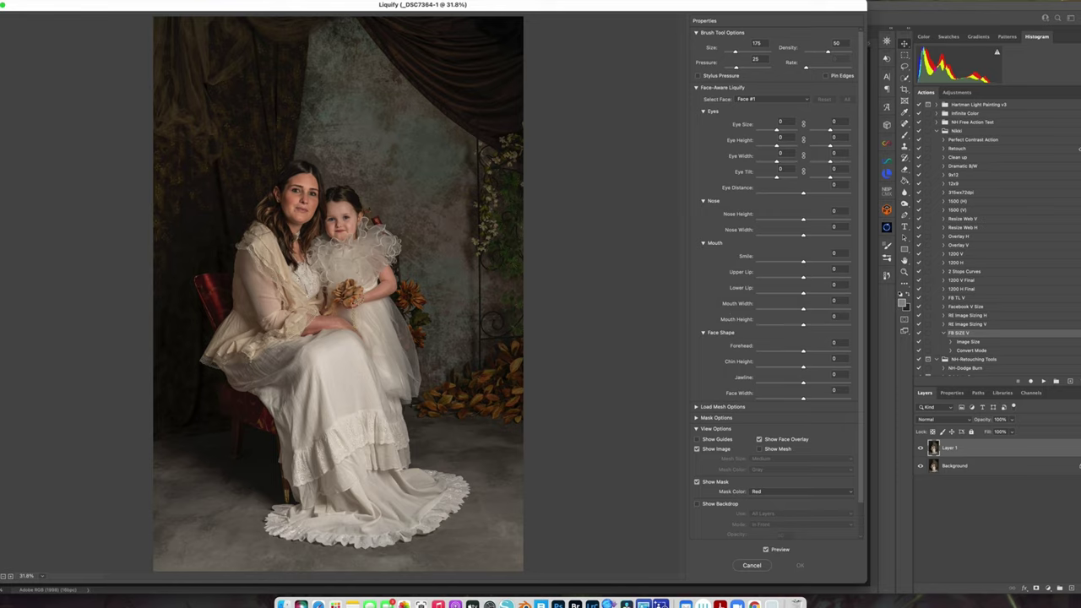
ctrl+alt+drag(313, 278, 380, 278)
key(bracketleft)
key(bracketleft)
key(bracketleft)
key(bracketleft)
key(bracketleft)
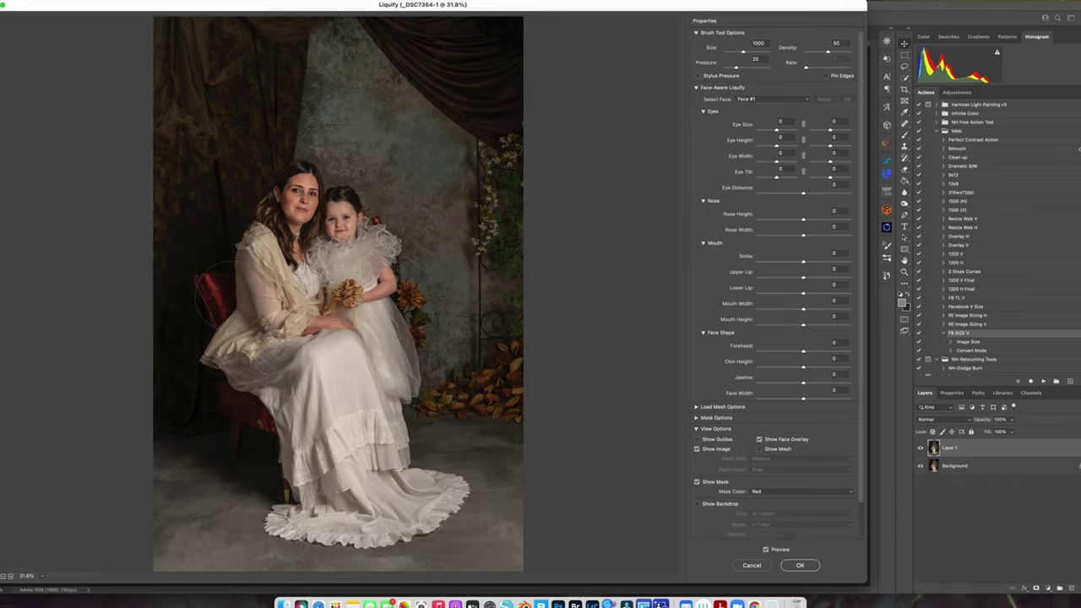
key(bracketleft)
key(bracketleft)
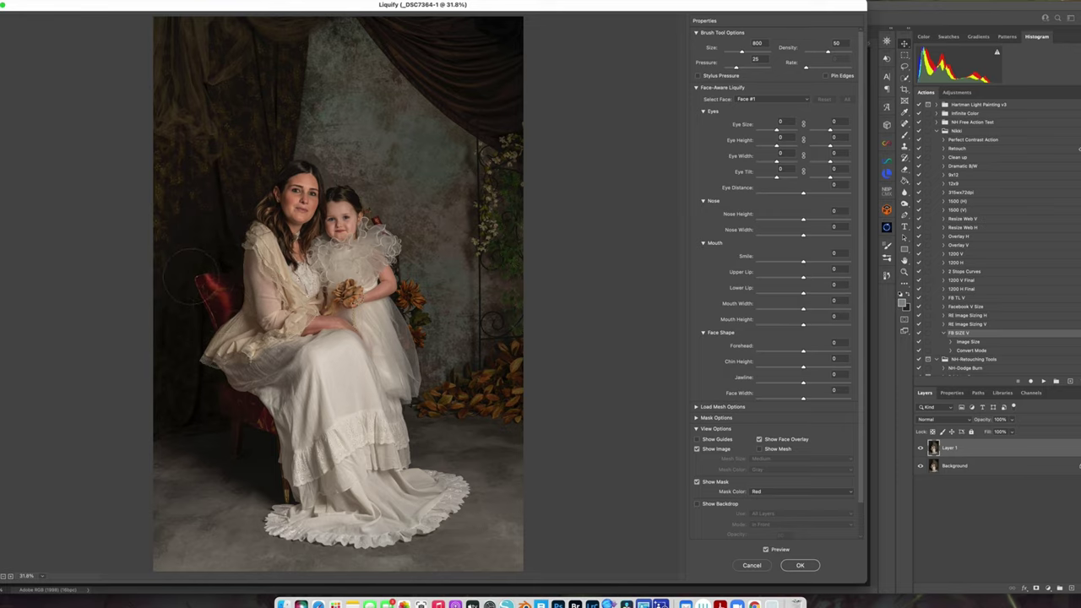
Warp the red chair back into shape beside the mother's sleeve and enlarge the brush to 1800
drag(201, 278, 211, 303)
key(bracketleft)
key(bracketleft)
key(bracketleft)
key(bracketleft)
key(bracketleft)
key(bracketleft)
key(bracketright)
key(bracketright)
key(bracketright)
key(bracketright)
key(bracketright)
key(bracketright)
key(bracketright)
key(bracketright)
key(bracketright)
key(bracketright)
key(bracketright)
key(bracketright)
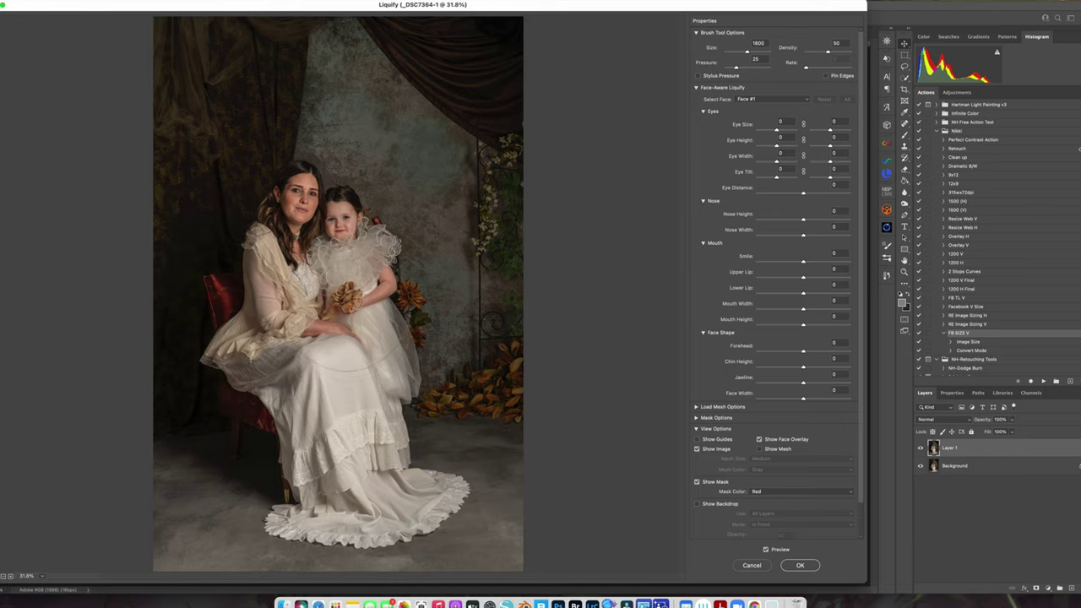
Refine the subjects' outlines with the warp brush, reducing its size to 400
key(bracketleft)
key(bracketleft)
key(bracketleft)
key(bracketleft)
key(bracketleft)
key(bracketleft)
key(bracketleft)
key(bracketleft)
key(bracketleft)
key(bracketleft)
key(bracketleft)
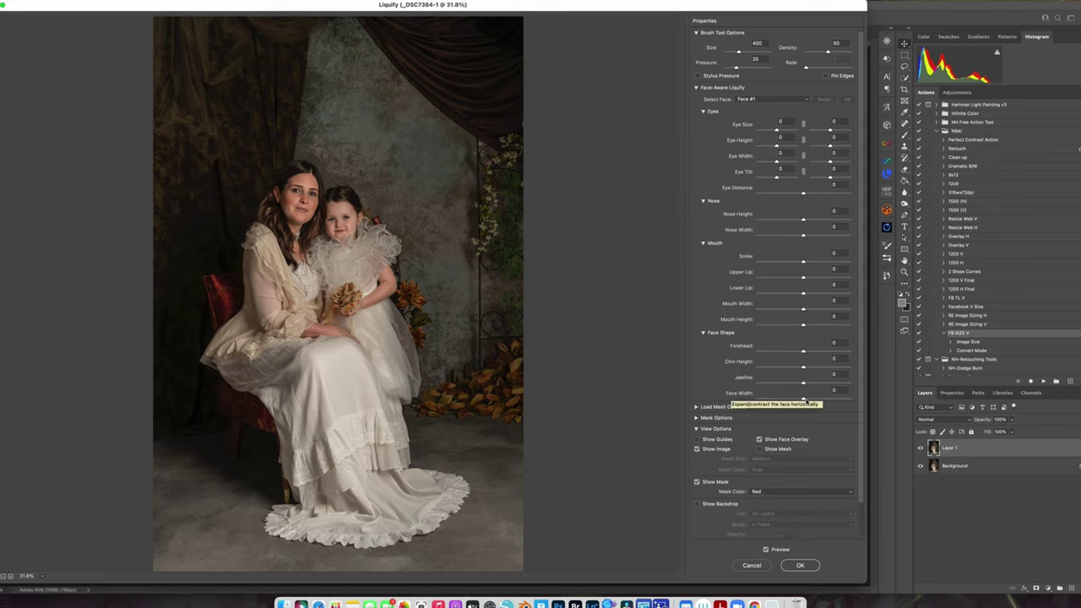
Set the Face Width to 0 for Face #1 and to -80 for Face #2
mouse_move(805, 399)
mouse_down()
mouse_move(789, 400)
mouse_move(802, 399)
mouse_up()
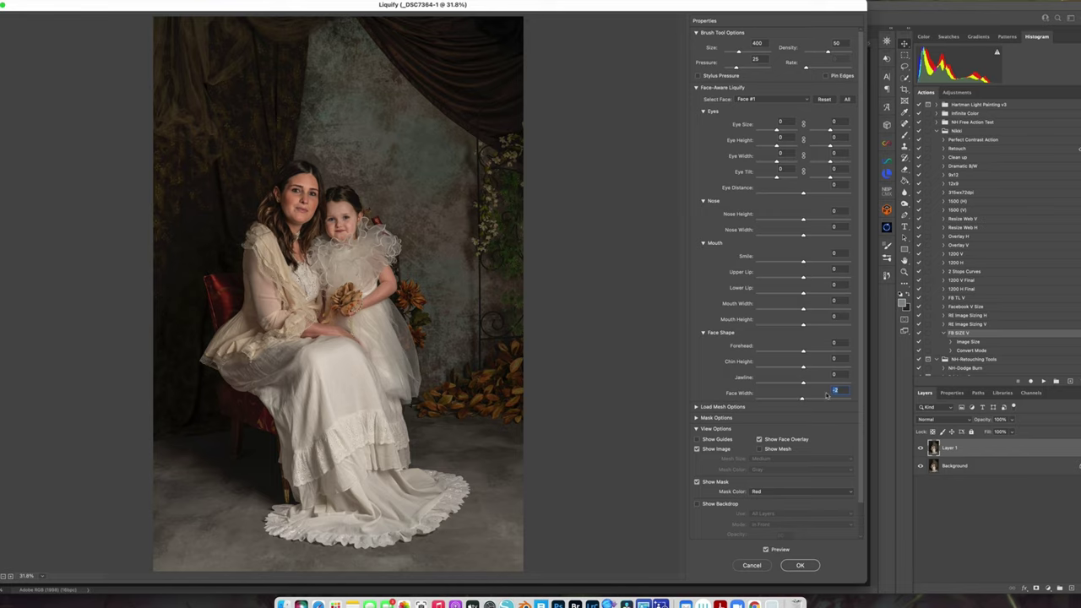
text(0)
click(772, 98)
click(760, 107)
drag(800, 401, 782, 380)
text(0)
key(Return)
Warp the hair edge beside the mother's neck, apply the Liquify changes and compare the layer with the original
key([)
key([)
key([)
drag(312, 226, 306, 230)
key([)
key([)
key([)
key(bracketright)
key(bracketright)
key(bracketright)
key(bracketright)
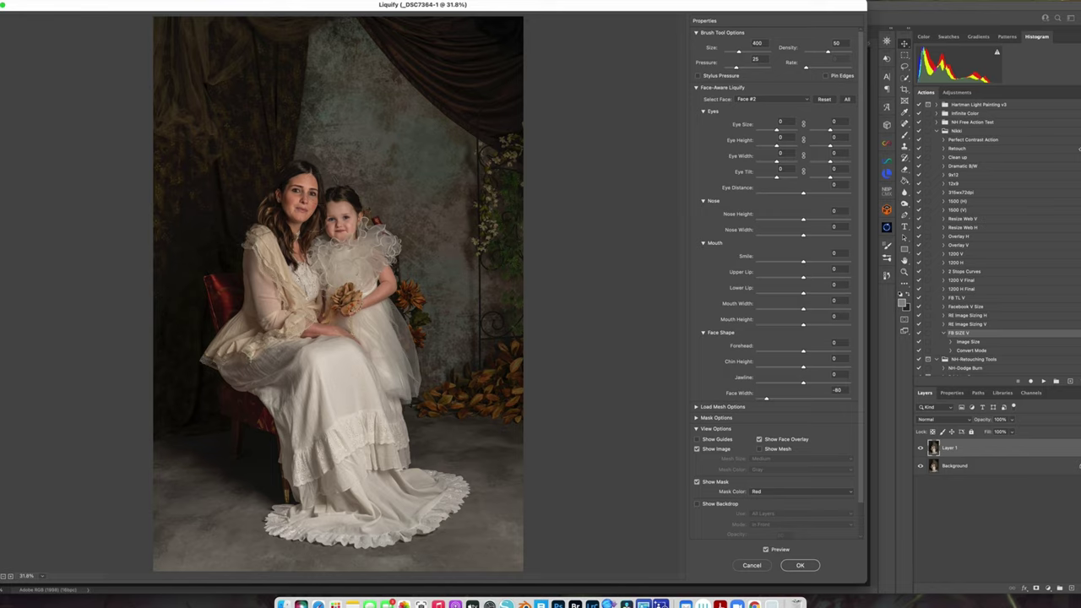
key([)
click(795, 567)
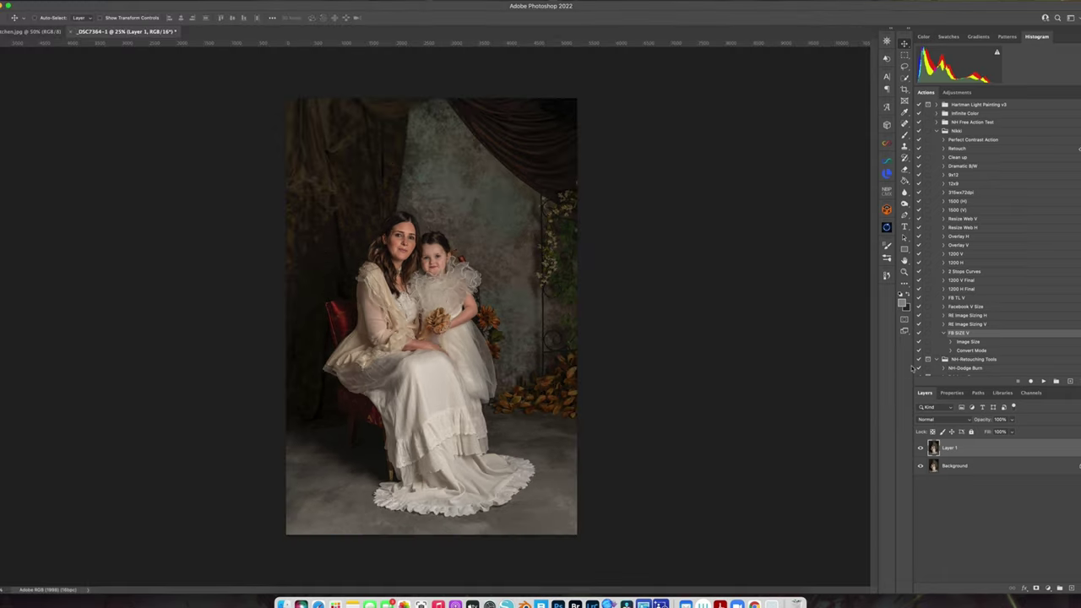
click(921, 448)
click(920, 448)
click(921, 448)
click(920, 448)
Run the NH-Dodge Burn action and prepare a brush at 1% flow on the Burn layer's mask
click(971, 369)
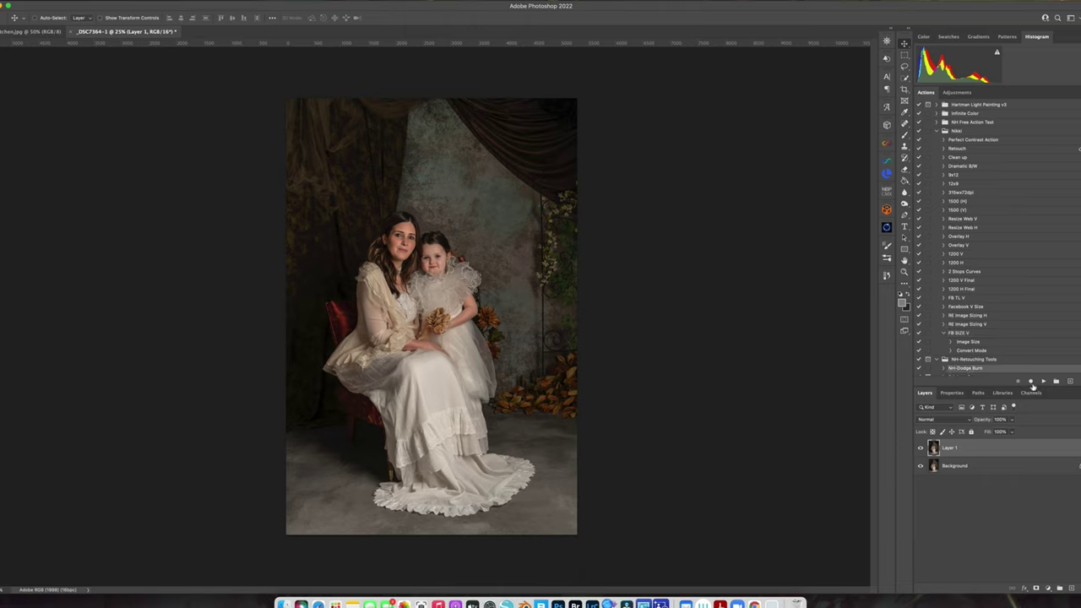
click(929, 446)
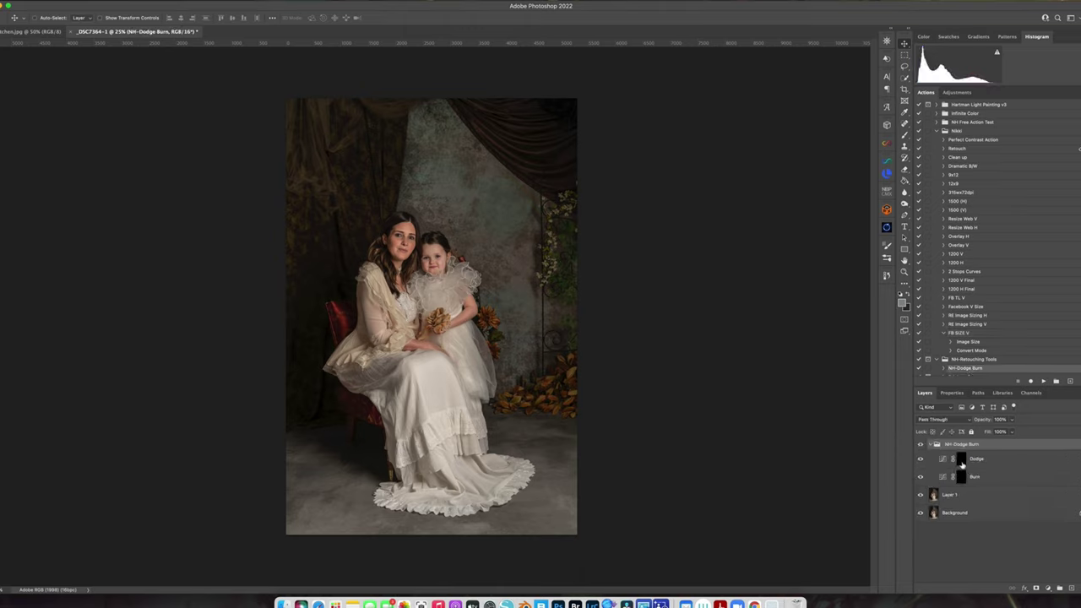
click(962, 477)
click(904, 135)
drag(239, 17, 174, 47)
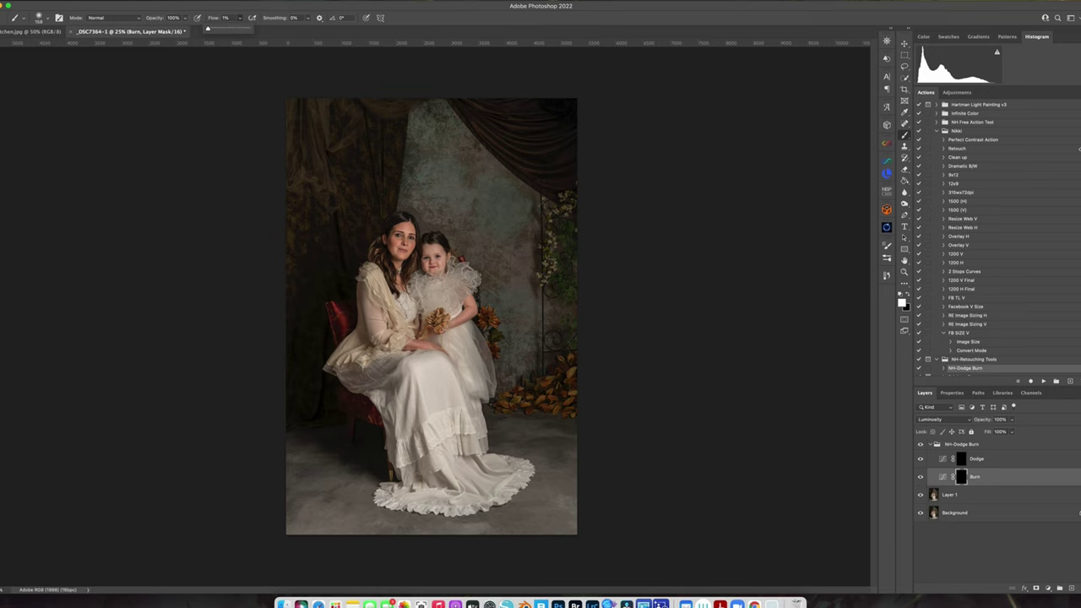
Paint on the Burn mask to darken the mother's jaw, upper forehead and the side of her face
key(super+plus)
key(super+plus)
key(super+plus)
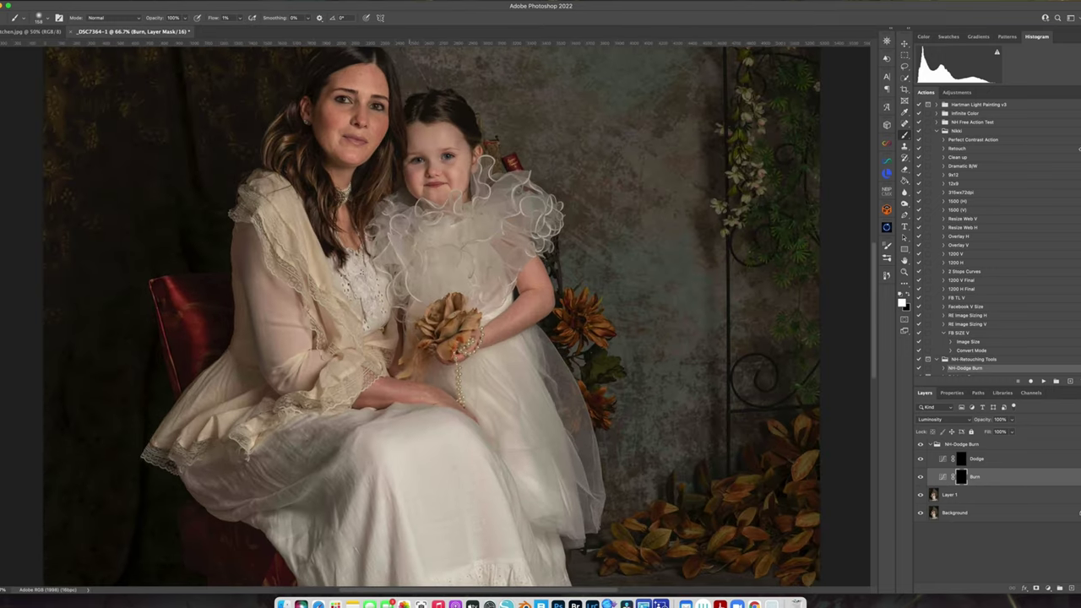
mouse_move(413, 182)
mouse_down()
mouse_move(512, 406)
mouse_move(449, 396)
mouse_up()
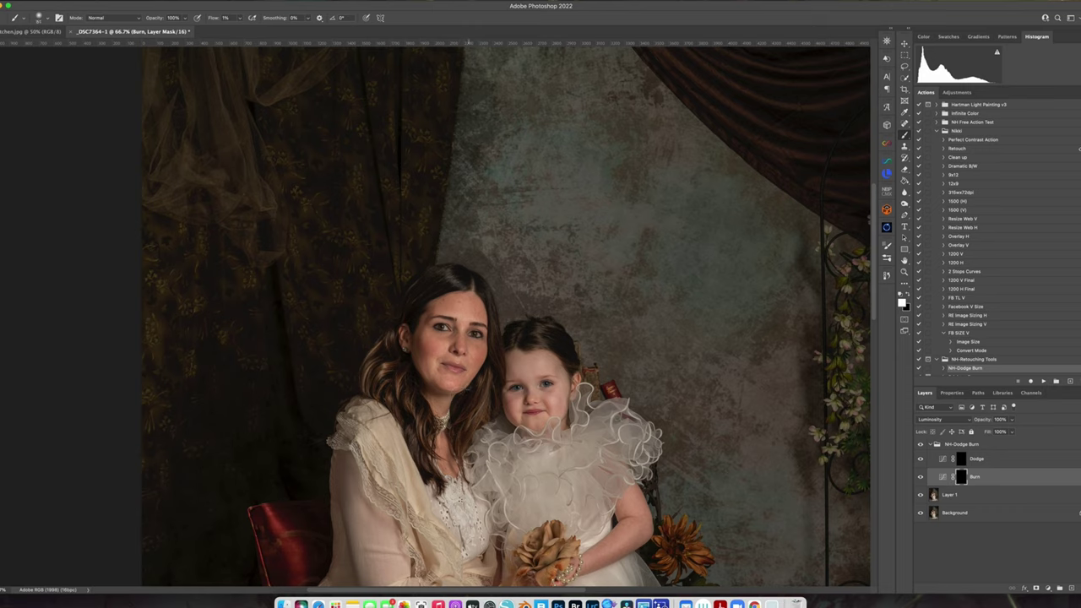
drag(466, 393, 449, 394)
drag(475, 387, 481, 387)
ctrl+alt+drag(416, 327, 430, 328)
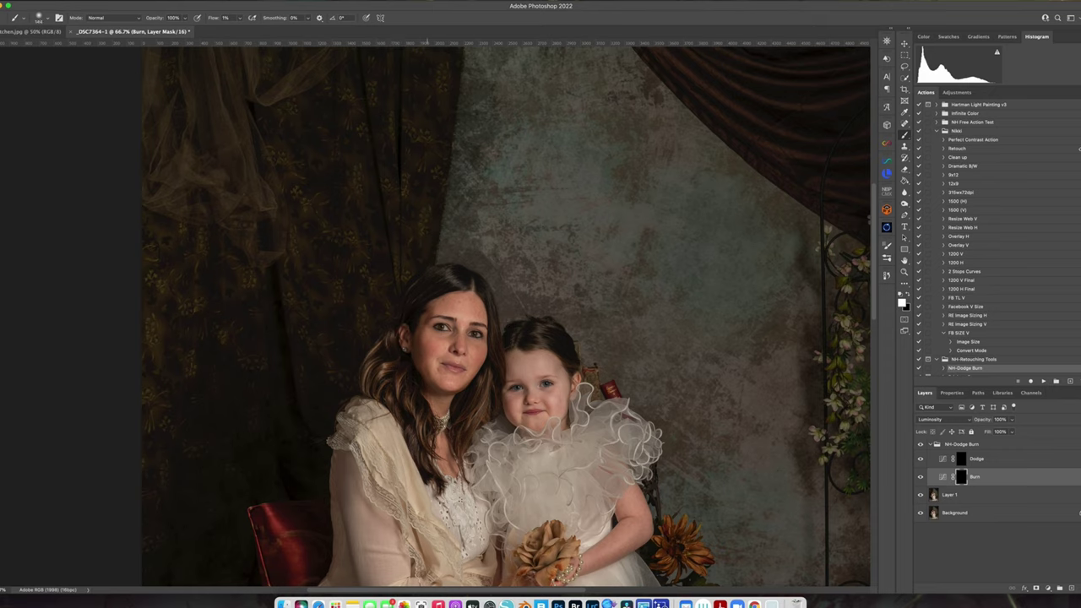
drag(438, 306, 423, 311)
drag(410, 347, 421, 346)
key(super+minus)
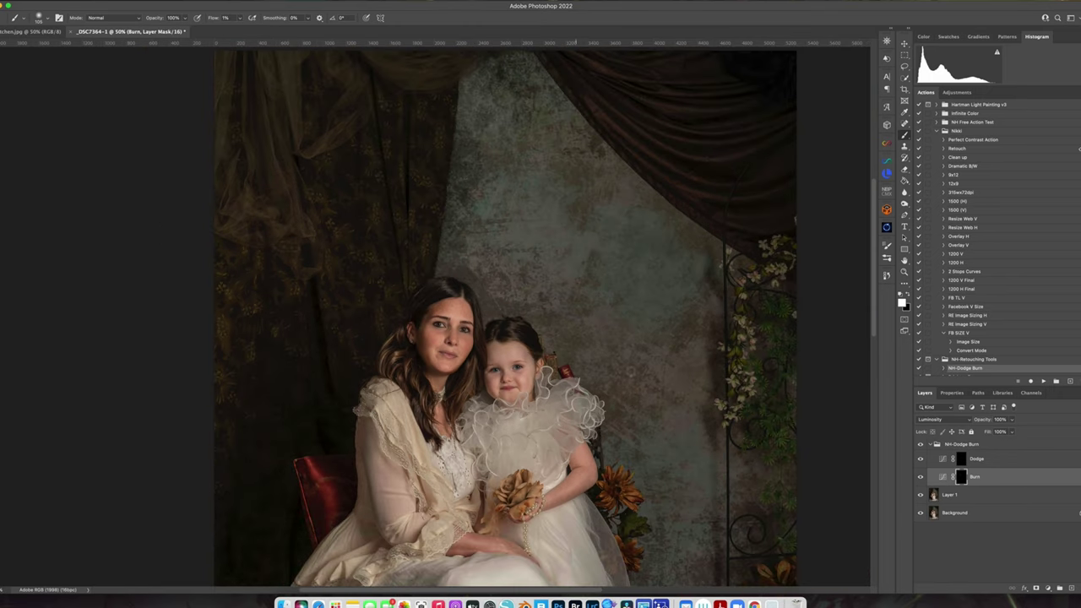
Add an empty layer above the Dodge layer in the NH-Dodge Burn group and choose the Clone Stamp tool
click(988, 445)
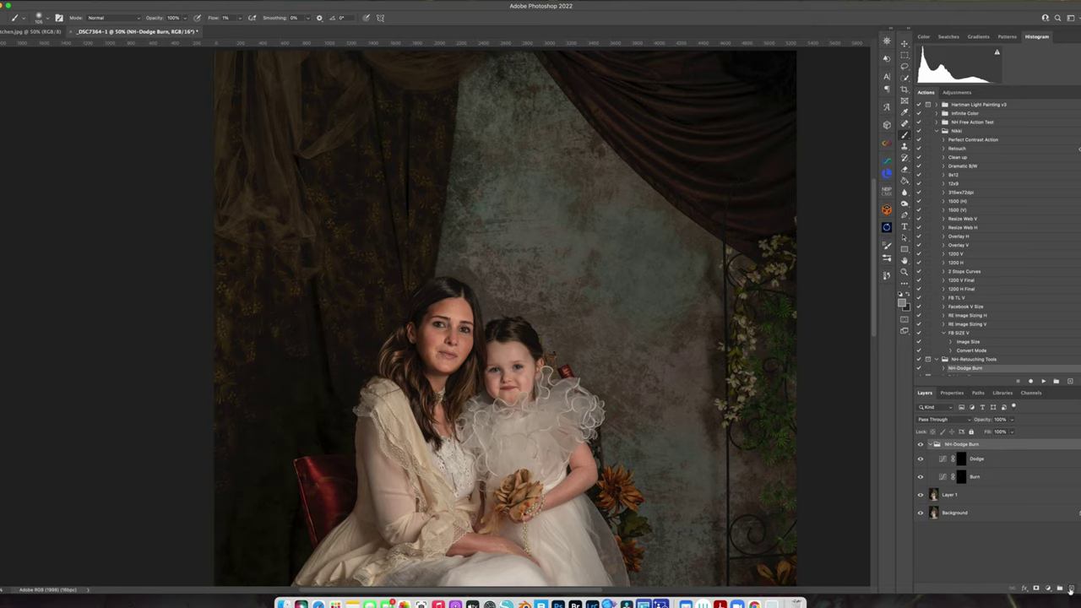
click(1060, 588)
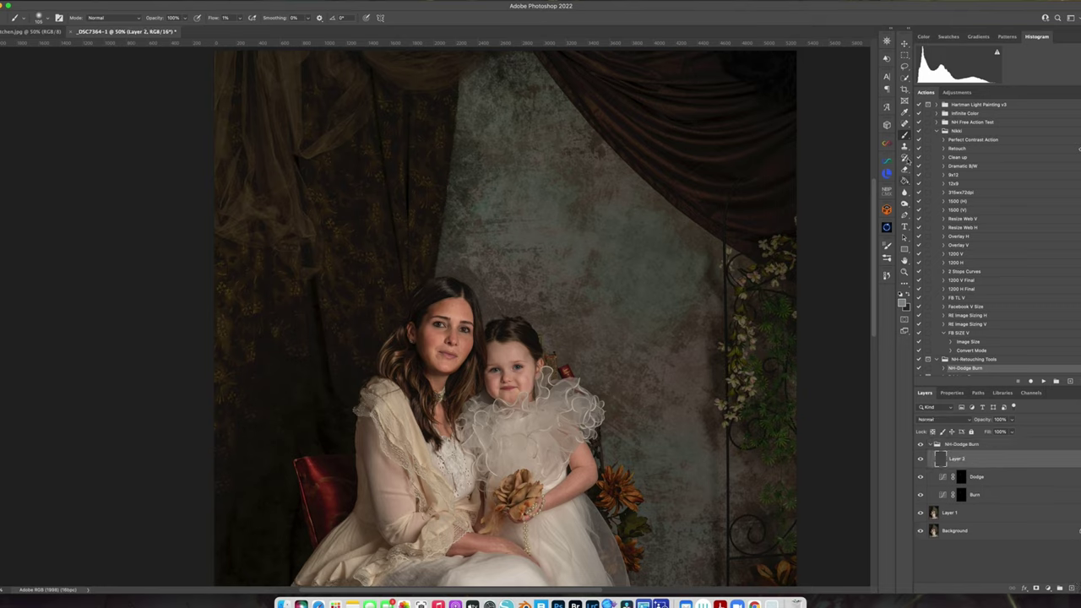
click(904, 146)
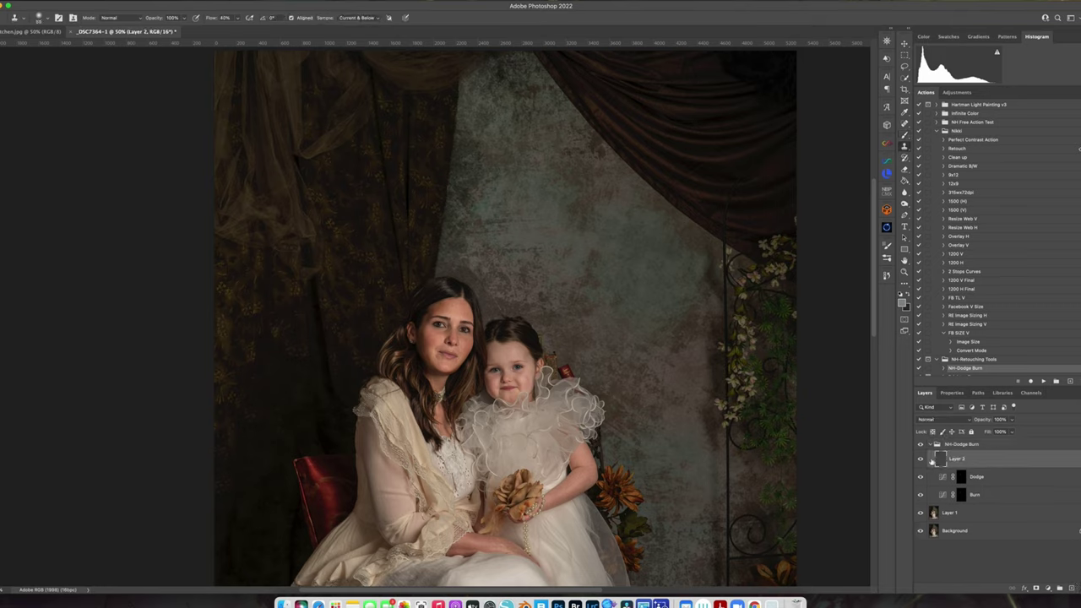
Try to clone over the stray edge between the mother's jaw and her hair, and undo the strokes
key(super+plus)
key(super+plus)
key(super+plus)
key(super+plus)
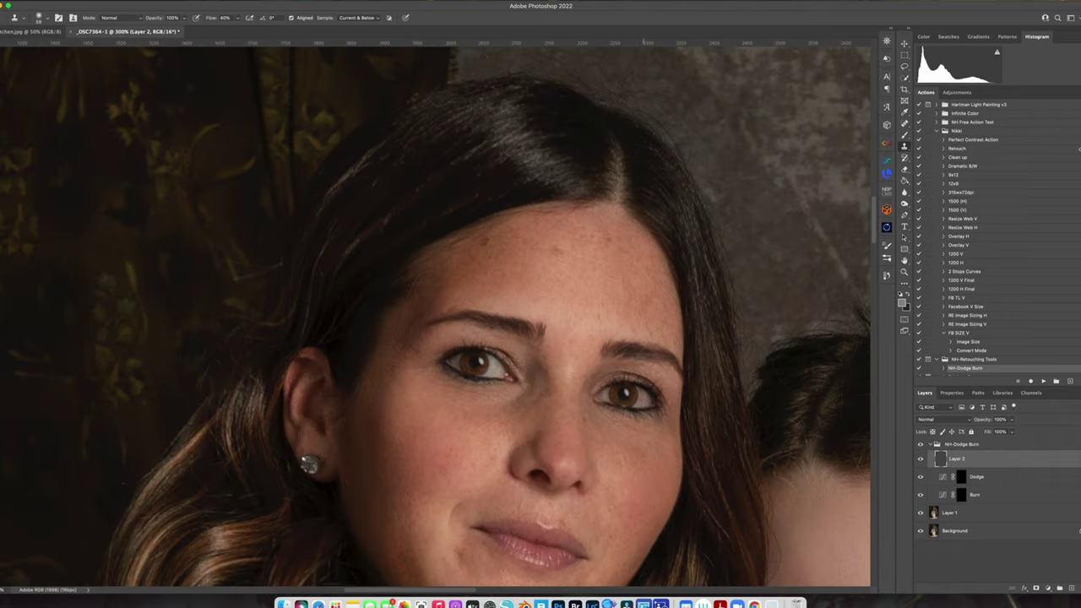
drag(600, 453, 482, 173)
mouse_move(477, 357)
mouse_down()
mouse_move(451, 357)
mouse_move(455, 387)
mouse_up()
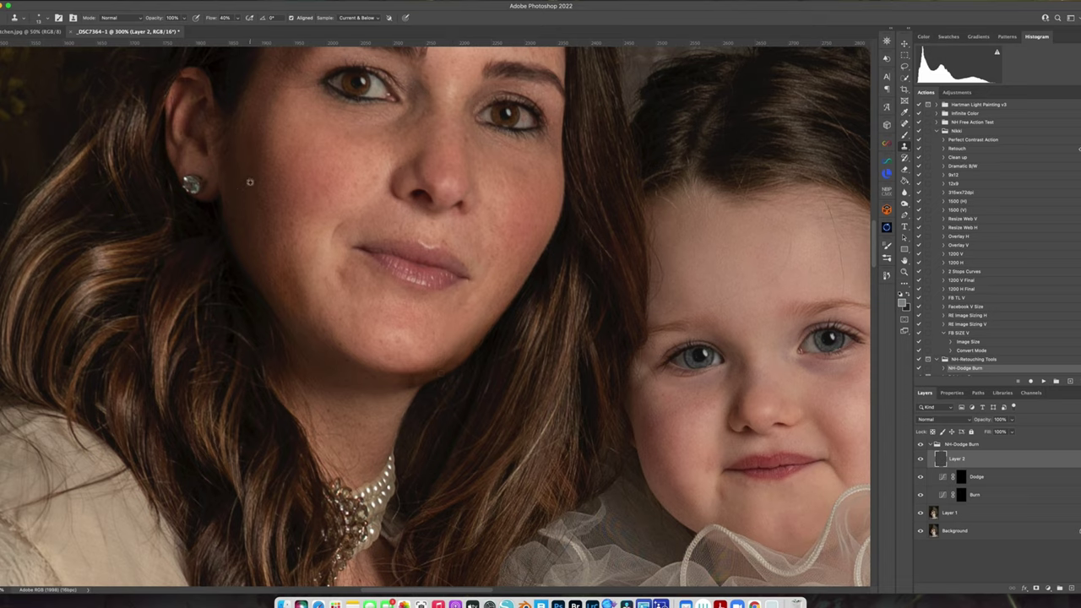
drag(420, 381, 482, 345)
key(super+z)
key(super+z)
key(super+z)
Clone-stamp the edge of the mother's jaw and the shadow beneath it, using several fresh samples from the nearby hair and neck
alt+click(483, 378)
mouse_move(449, 367)
mouse_down()
mouse_move(397, 382)
mouse_move(452, 371)
mouse_move(503, 322)
mouse_move(465, 380)
mouse_move(455, 368)
mouse_move(415, 381)
mouse_move(481, 376)
mouse_move(386, 378)
mouse_move(468, 367)
mouse_move(467, 380)
mouse_move(454, 365)
mouse_move(430, 379)
mouse_move(469, 358)
mouse_move(416, 397)
mouse_move(506, 331)
mouse_up()
alt+click(489, 372)
alt+click(462, 383)
alt+click(417, 417)
click(404, 390)
drag(384, 382, 409, 383)
key(super+1)
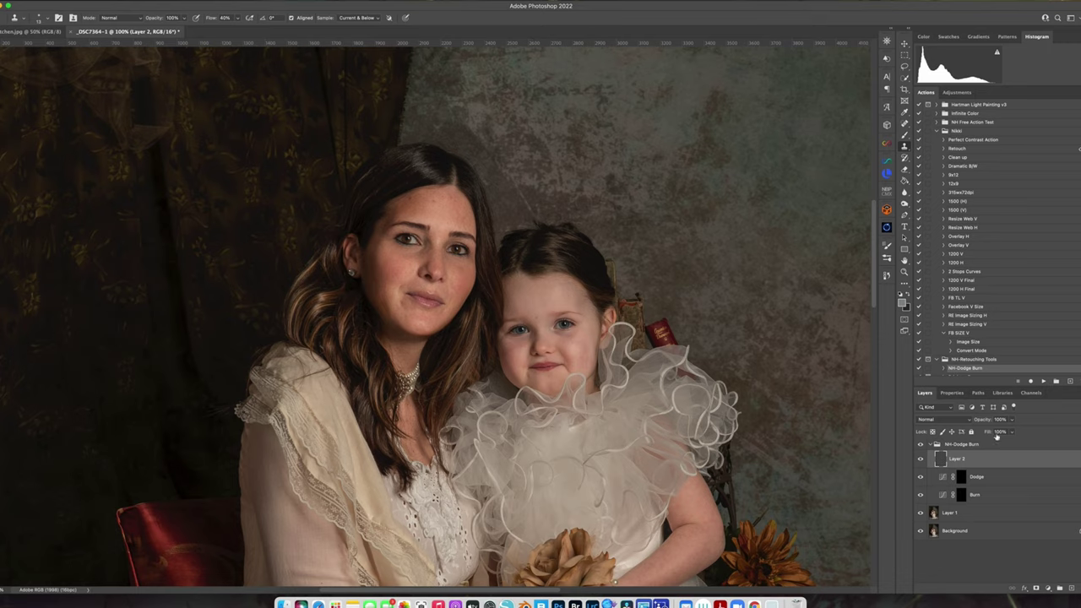
Paint over the outer edge of the mother's hair with a brush at 41% flow, using colours sampled from her hair
click(905, 134)
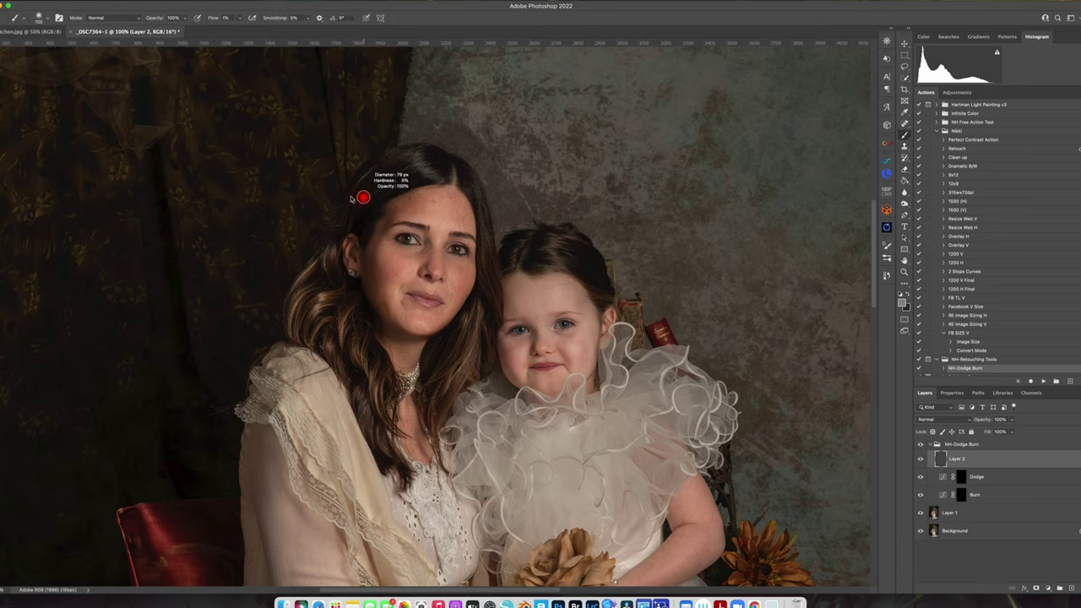
click(240, 18)
drag(242, 28, 256, 27)
key(x)
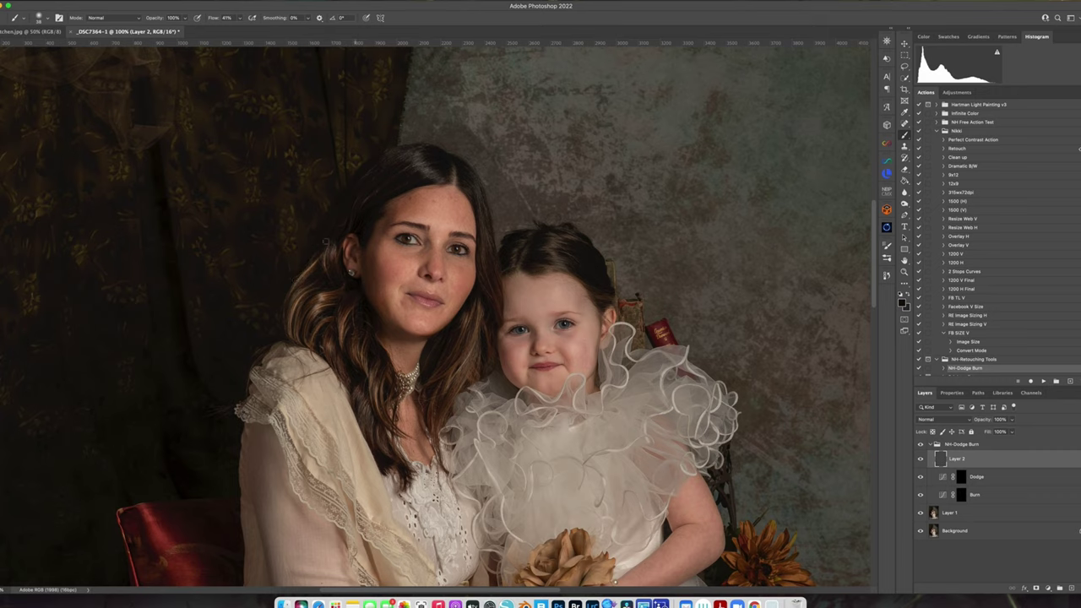
alt+click(332, 252)
alt+click(335, 251)
drag(348, 207, 344, 210)
alt+click(323, 295)
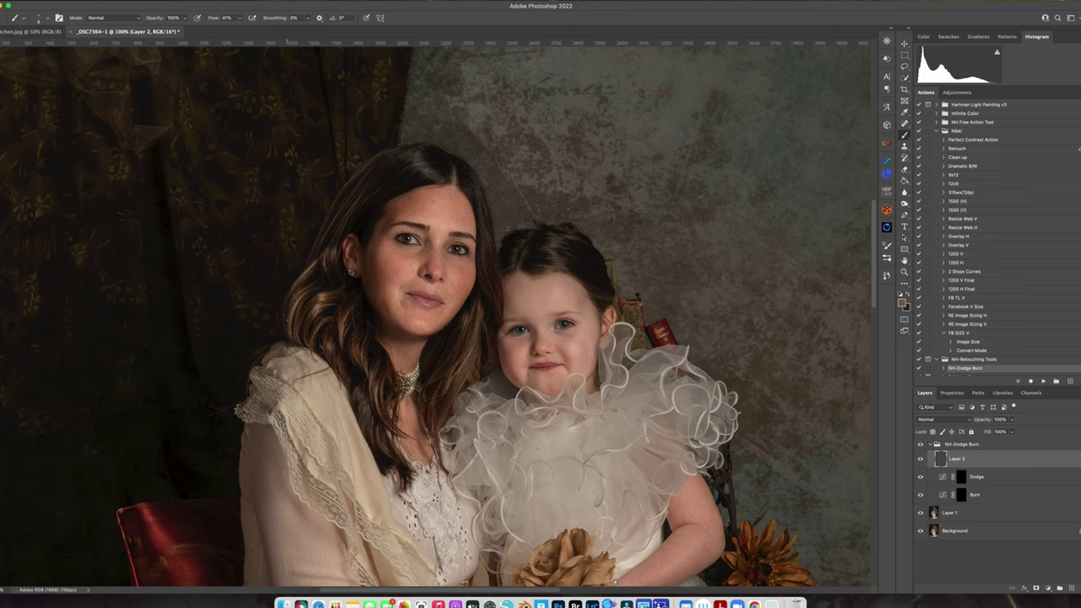
key(super+minus)
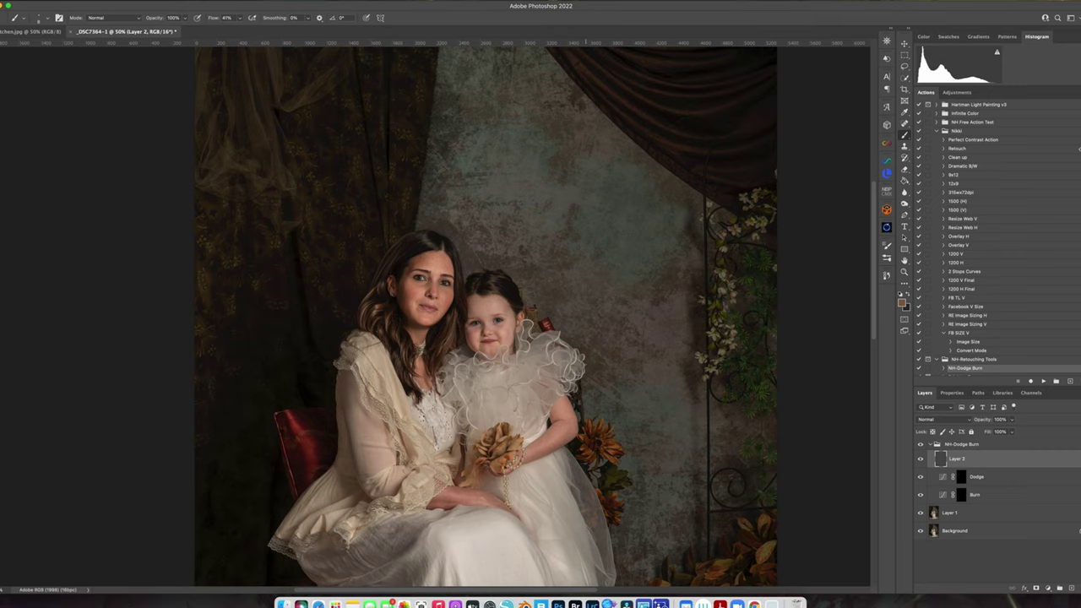
key(super+minus)
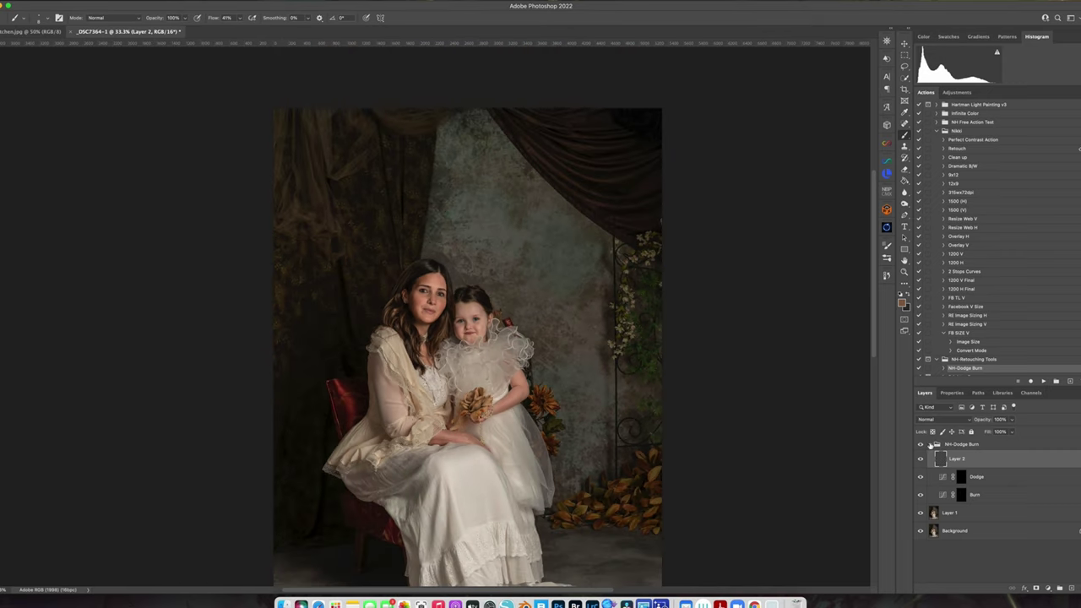
Merge the NH-Dodge Burn group with Layer 1 and compare the merged layer with the Background
click(937, 445)
shift+click(973, 461)
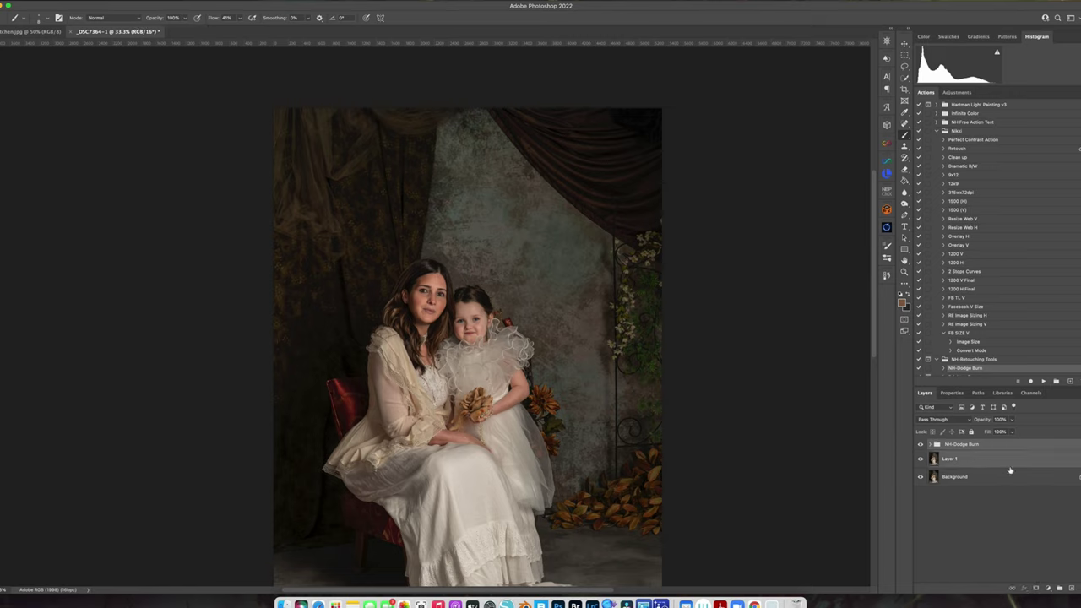
right_click(993, 459)
click(938, 458)
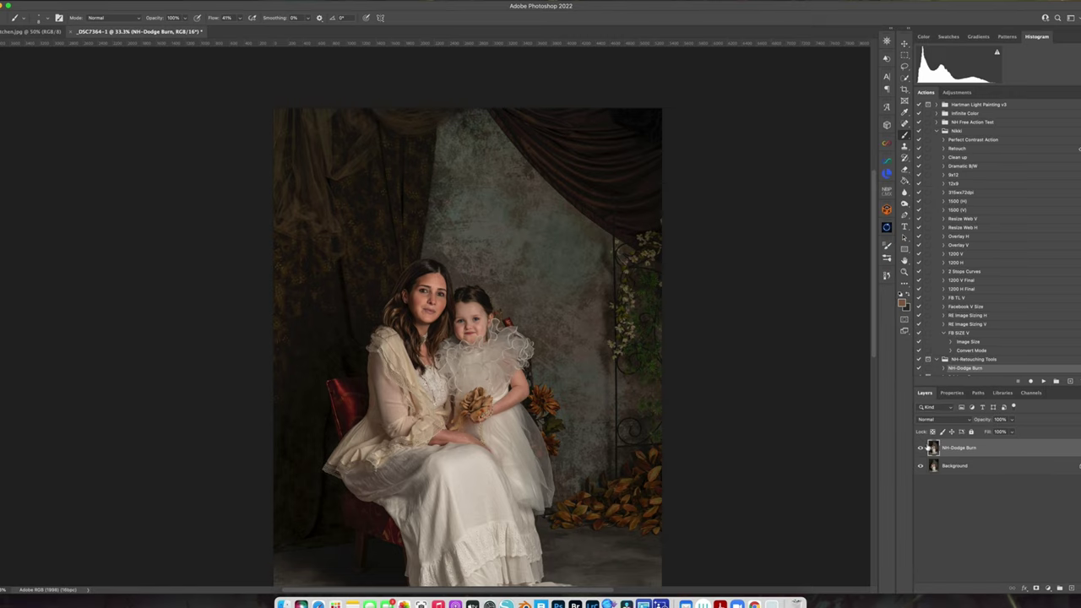
click(921, 448)
click(921, 448)
click(921, 448)
click(922, 448)
click(921, 447)
click(921, 449)
click(921, 449)
Flatten and duplicate the image, and run the Frequency 16 bit action with a 2.5-pixel Gaussian Blur radius
click(110, 2)
click(149, 203)
click(937, 131)
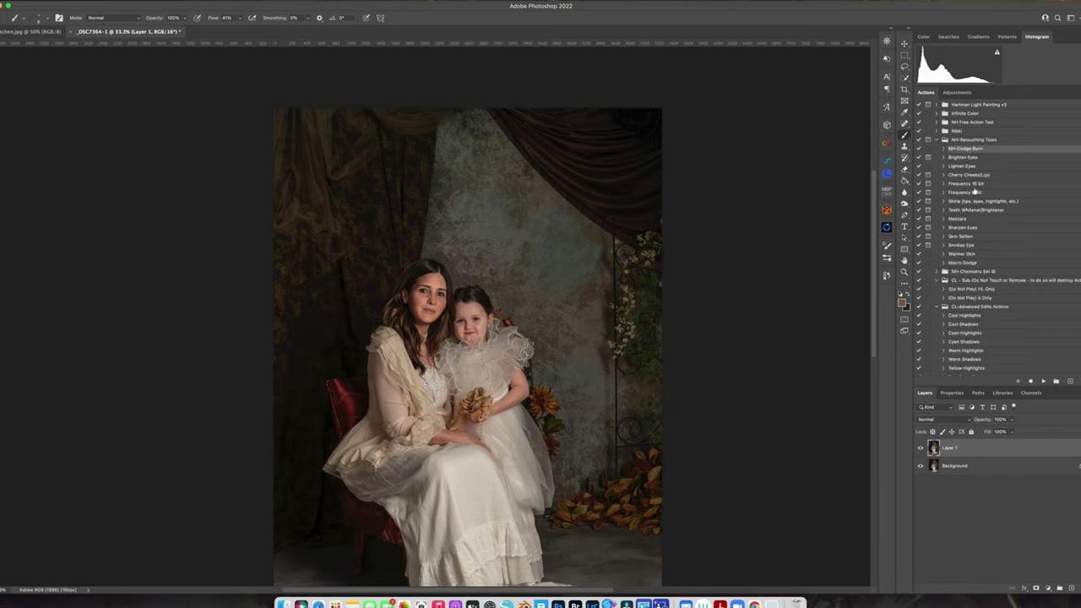
click(967, 183)
click(1043, 381)
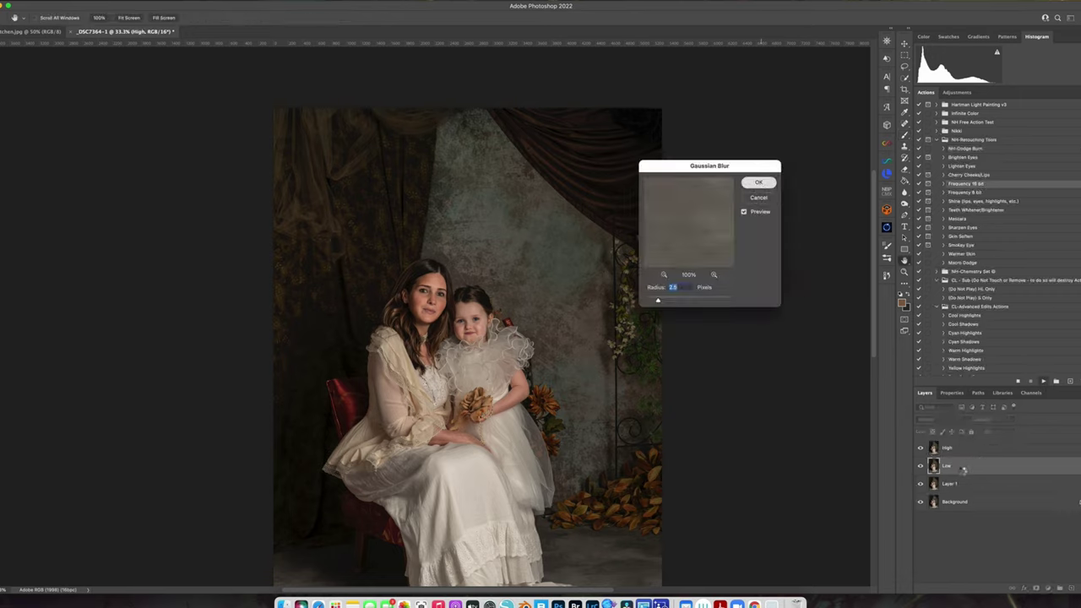
key(Return)
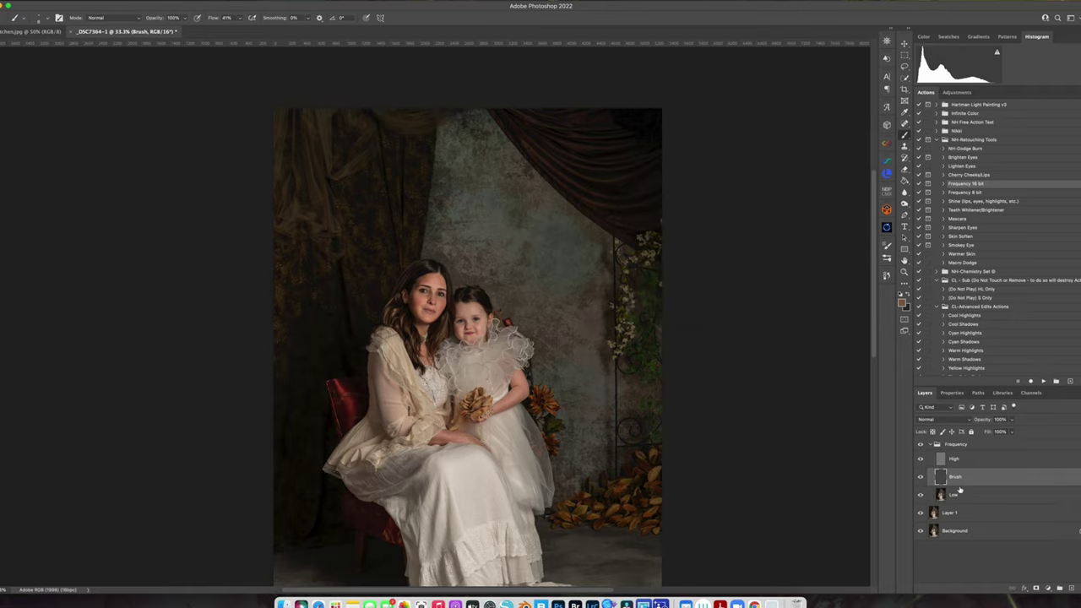
Smooth the skin of the mother's face on the Low layer with the Mixer Brush
click(953, 497)
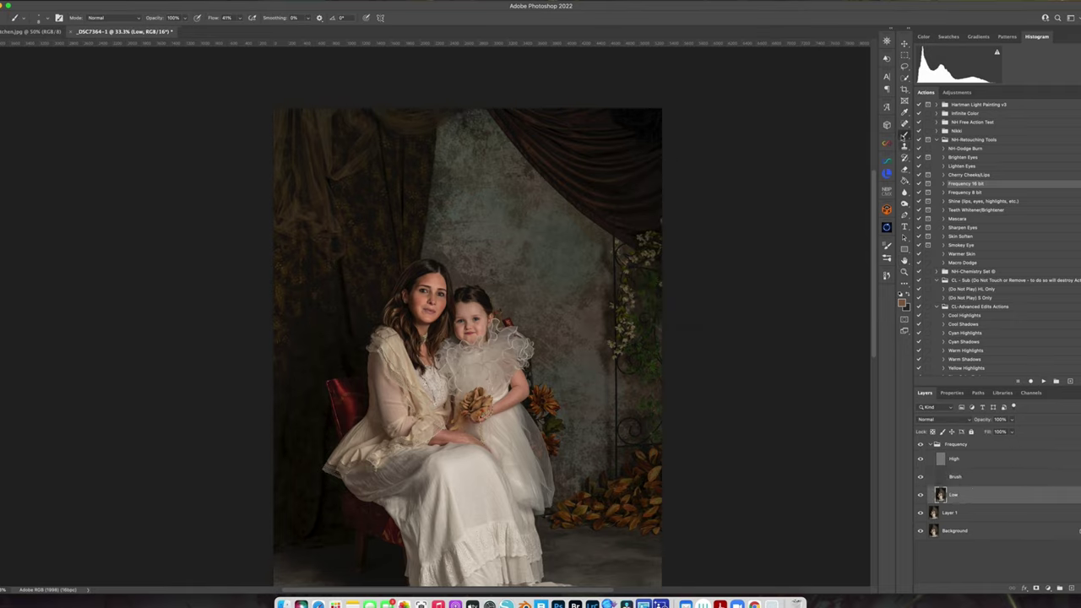
right_click(904, 136)
click(944, 159)
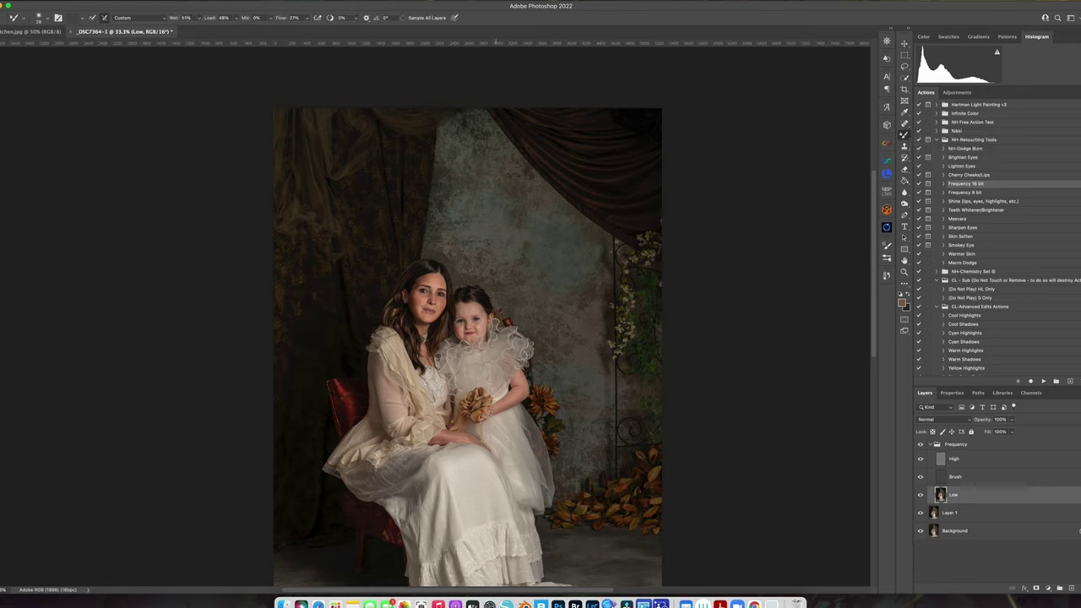
key(super+equal)
key(super+equal)
key(super+equal)
key(super+equal)
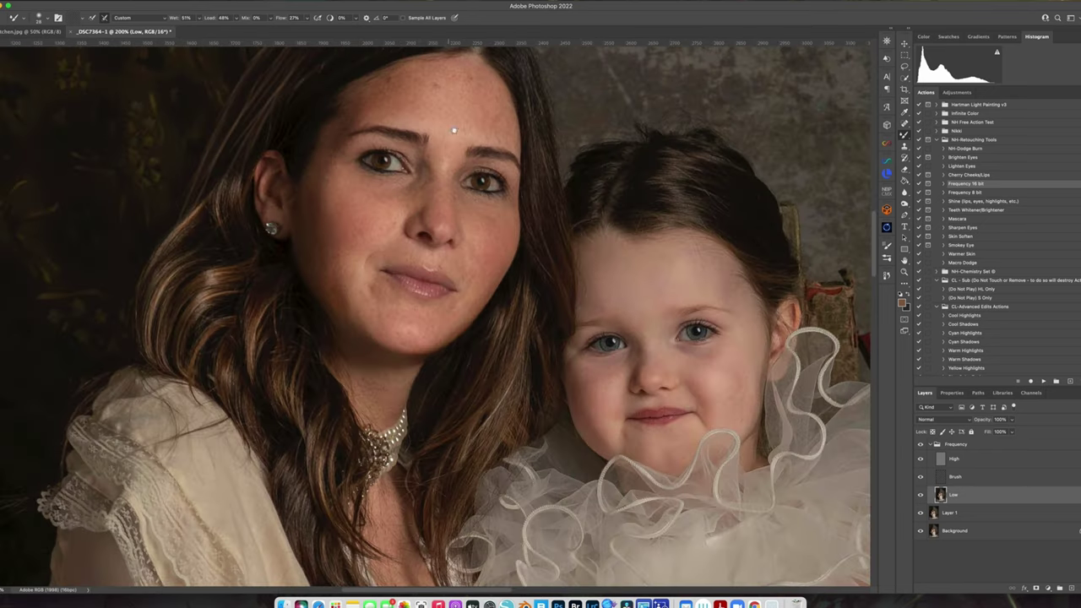
scroll(453, 315, up, 5)
drag(414, 250, 427, 250)
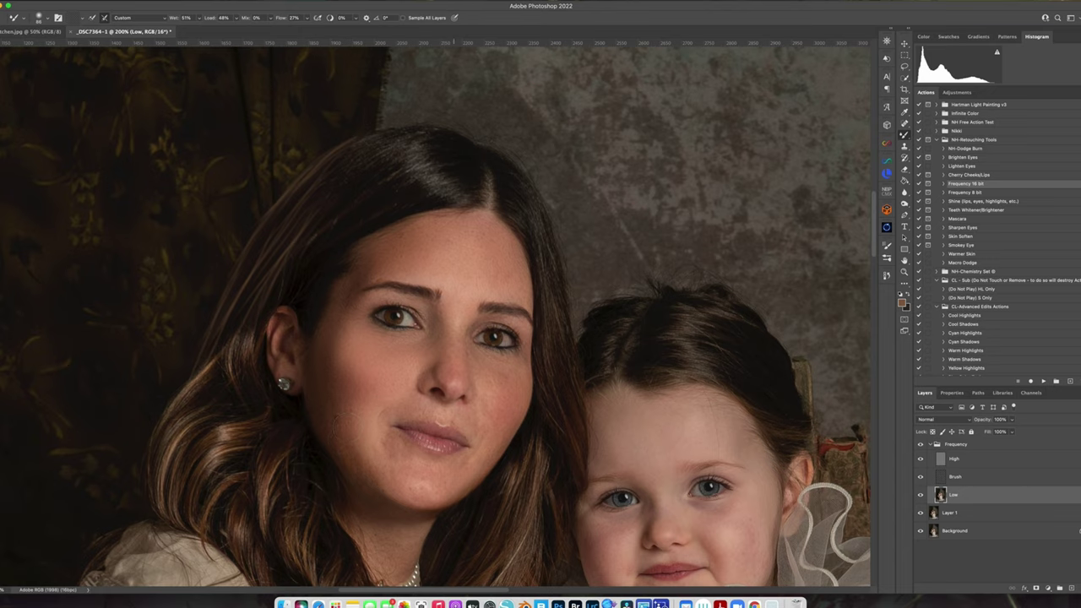
drag(475, 412, 483, 412)
drag(515, 323, 508, 323)
Smooth the skin of the daughter's face on the Low layer with a resized Mixer Brush
drag(482, 422, 378, 326)
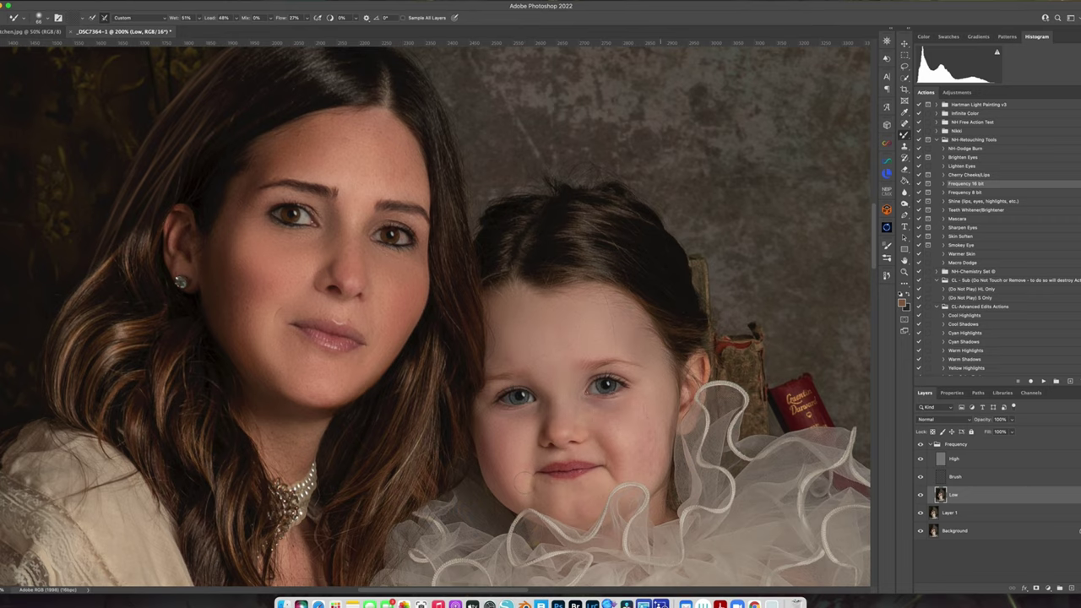
drag(645, 430, 620, 377)
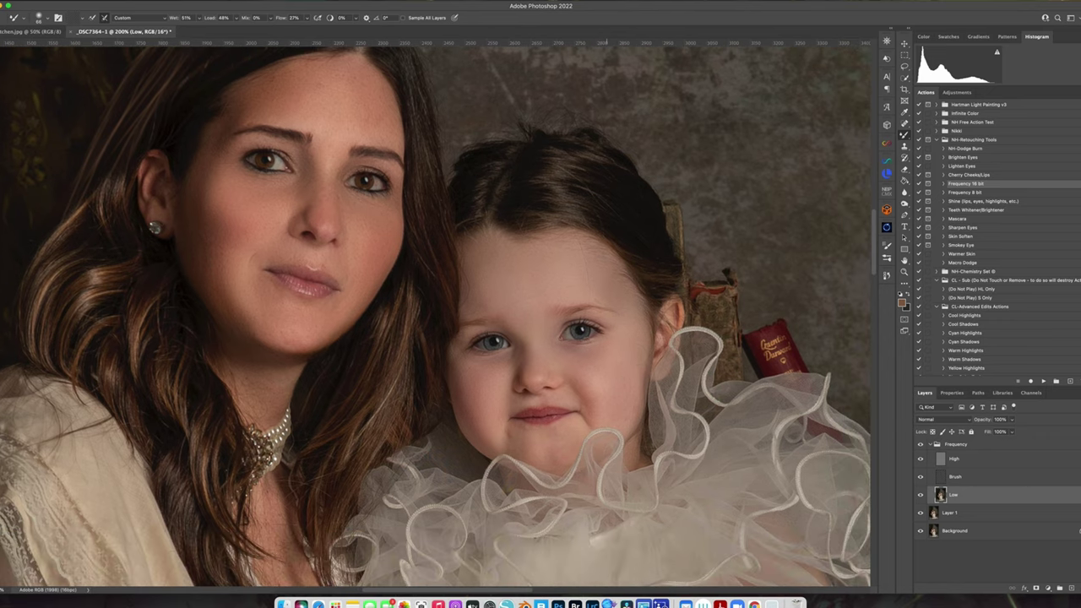
ctrl+alt+drag(620, 324, 600, 323)
ctrl+alt+drag(555, 285, 550, 285)
Blend the skin on the mother's neck and chest on the Low layer with a larger Mixer Brush
drag(576, 400, 586, 273)
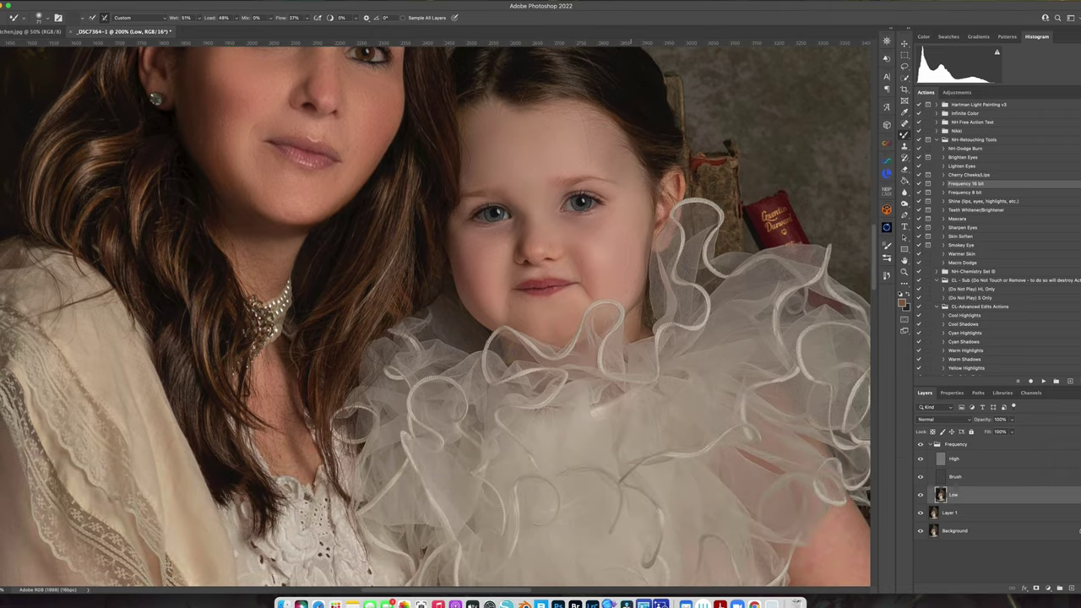
drag(617, 461, 624, 442)
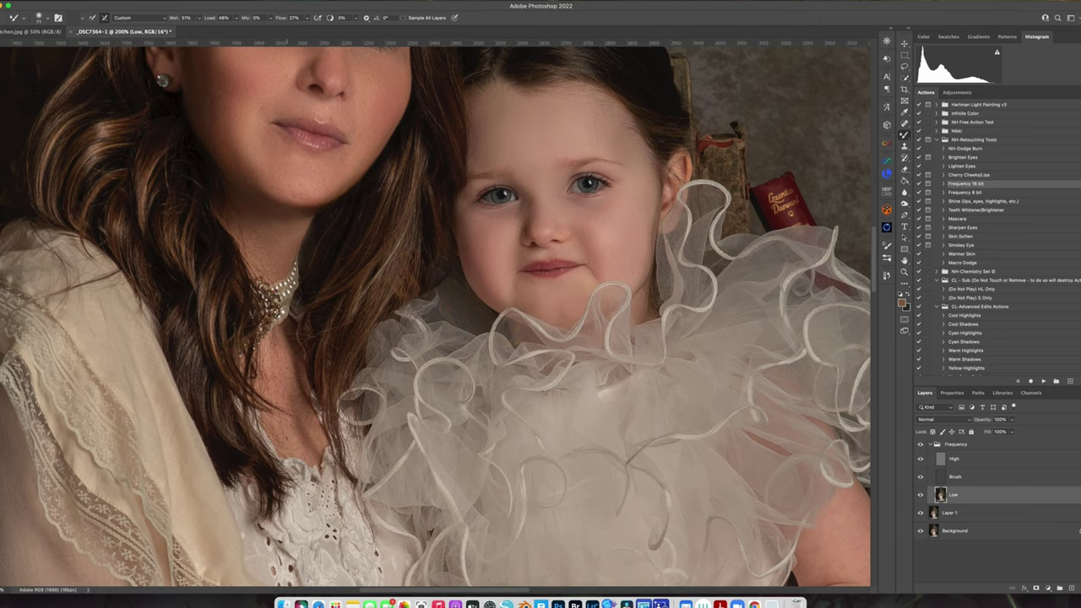
drag(278, 386, 309, 385)
Smooth the skin of the daughter's arm and the mother's forearm on the Low layer with the Mixer Brush
drag(595, 316, 441, 428)
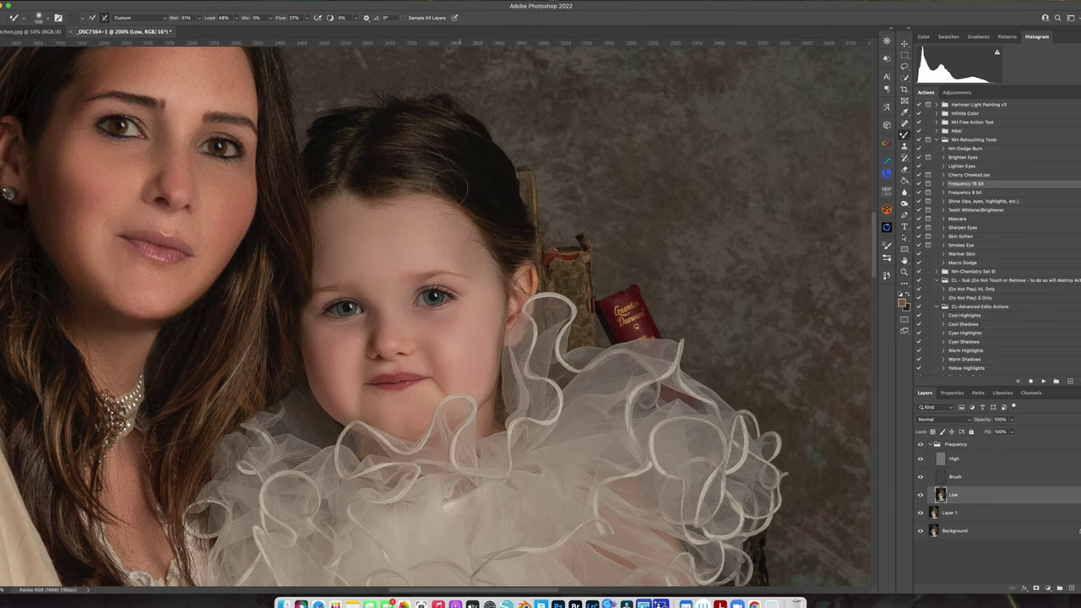
scroll(539, 407, down, 5)
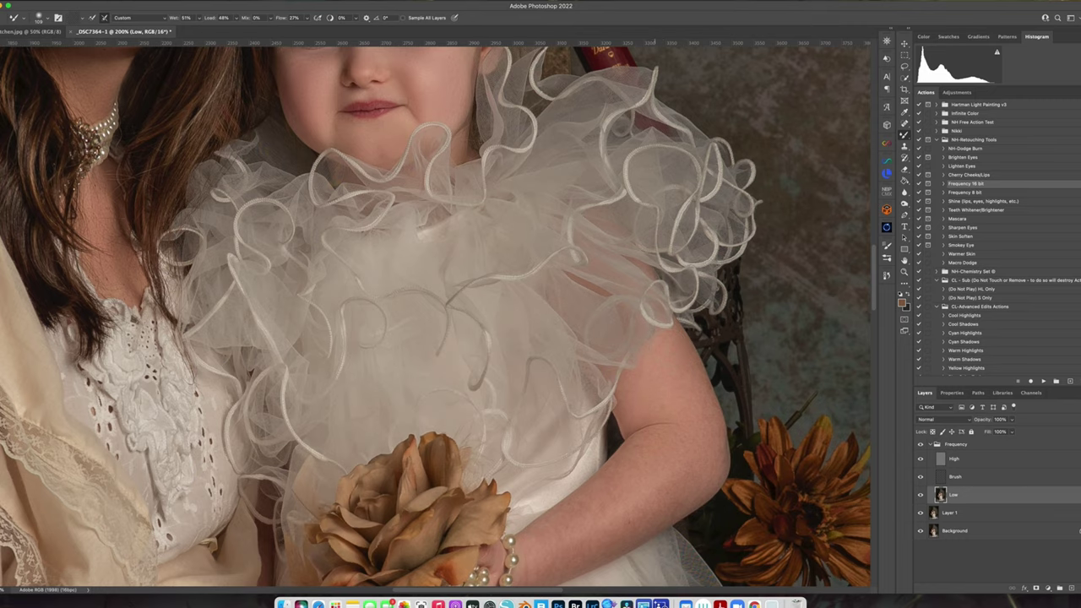
scroll(666, 466, down, 3)
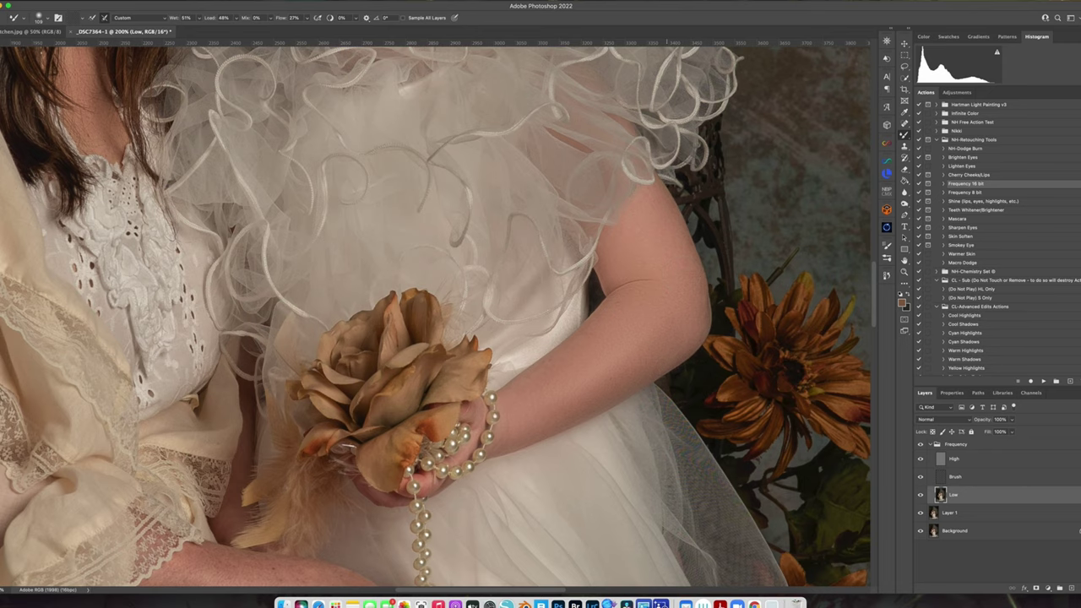
scroll(439, 312, down, 4)
scroll(439, 313, left, 3)
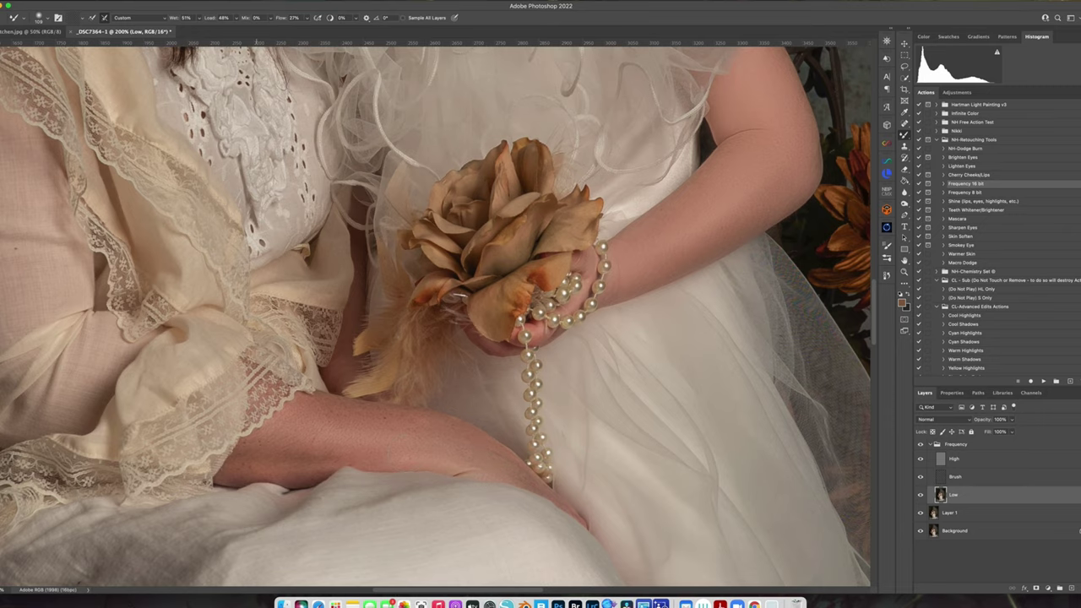
key(ctrl+0)
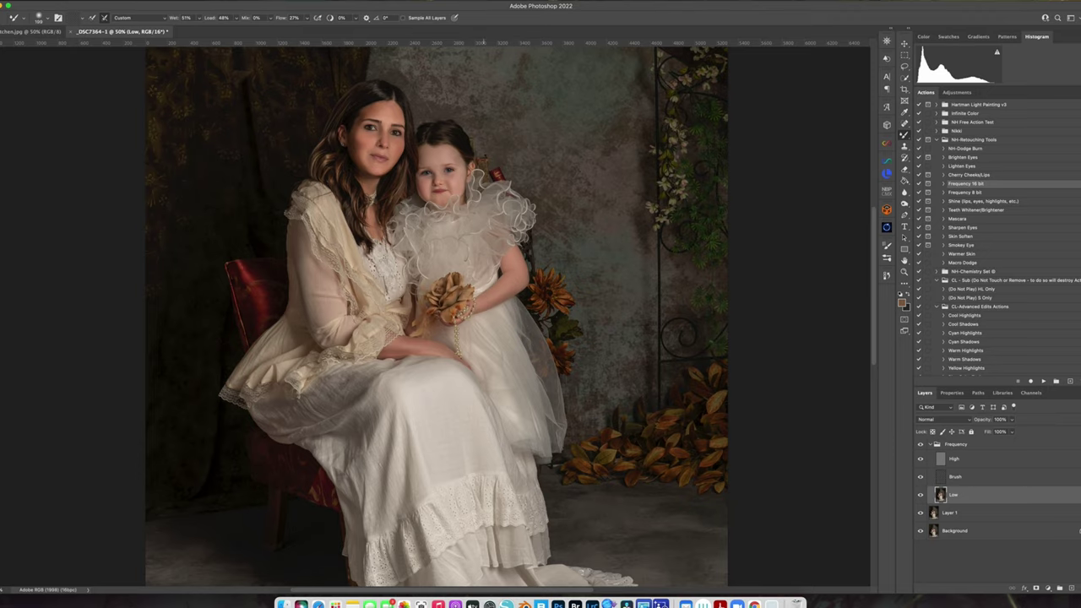
Blend the tones around the mother and daughter on the Low layer with a much larger Mixer Brush
mouse_move(530, 271)
mouse_down()
mouse_move(540, 363)
mouse_move(519, 367)
mouse_up()
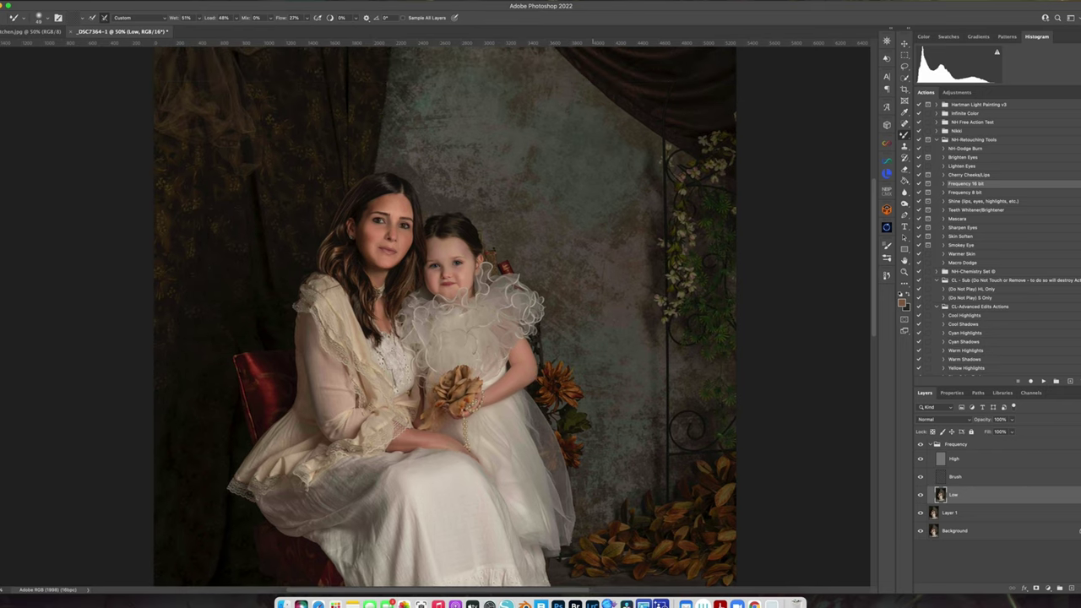
drag(461, 279, 509, 279)
mouse_move(373, 233)
mouse_down()
mouse_move(360, 233)
mouse_move(375, 214)
mouse_up()
drag(415, 245, 404, 245)
drag(392, 211, 393, 211)
key(super+minus)
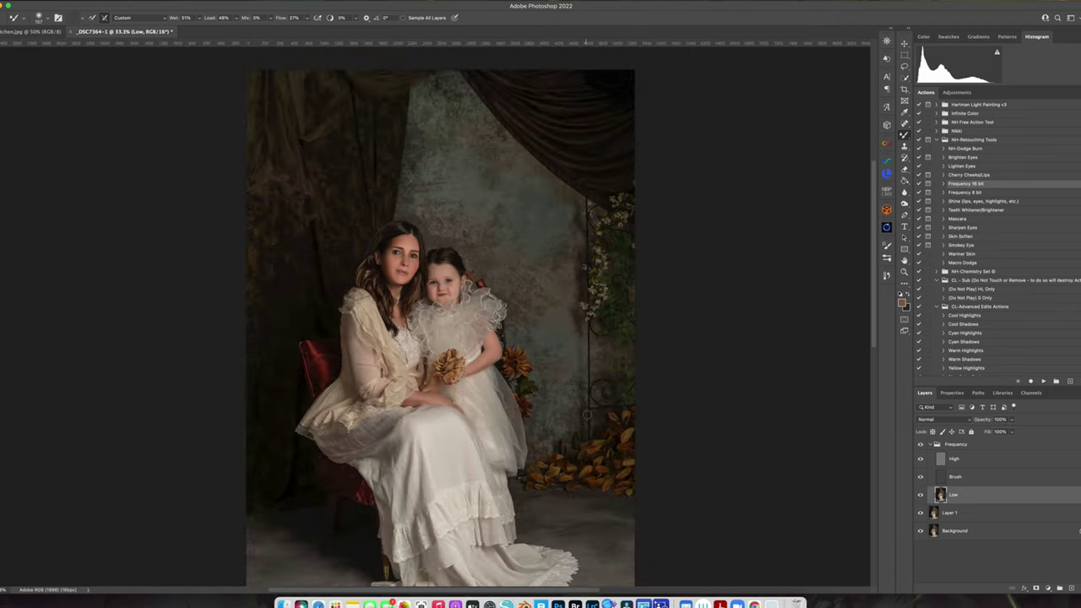
Lower the Frequency group's opacity and compare the image with and without the group
click(977, 444)
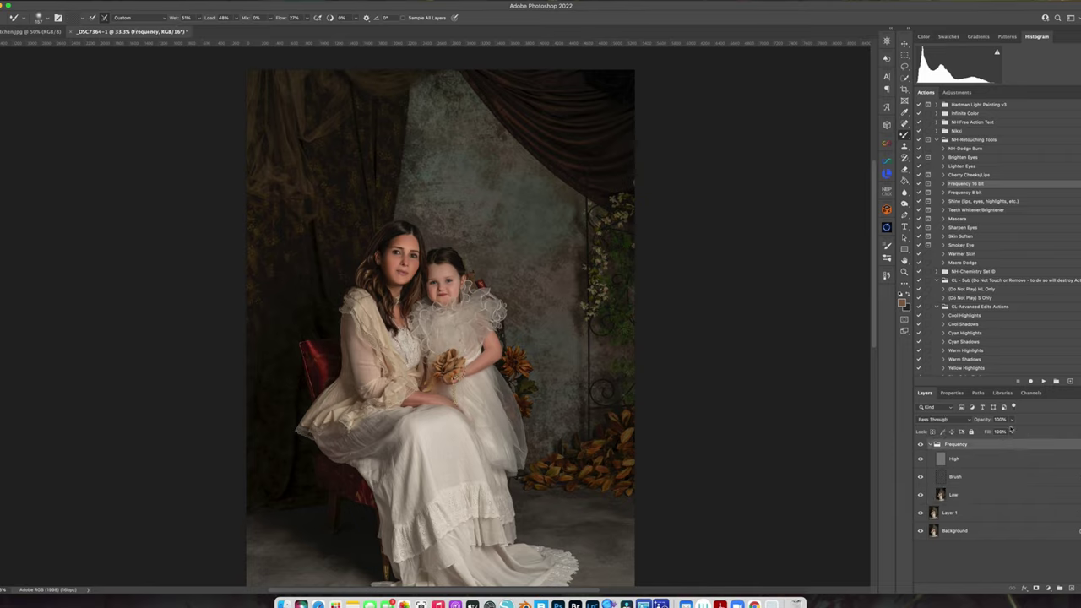
click(1011, 419)
drag(1011, 431, 996, 431)
click(921, 445)
click(921, 446)
click(922, 445)
Flatten the image and run the NH-Dodge Burn action again
click(110, 0)
click(127, 201)
click(971, 149)
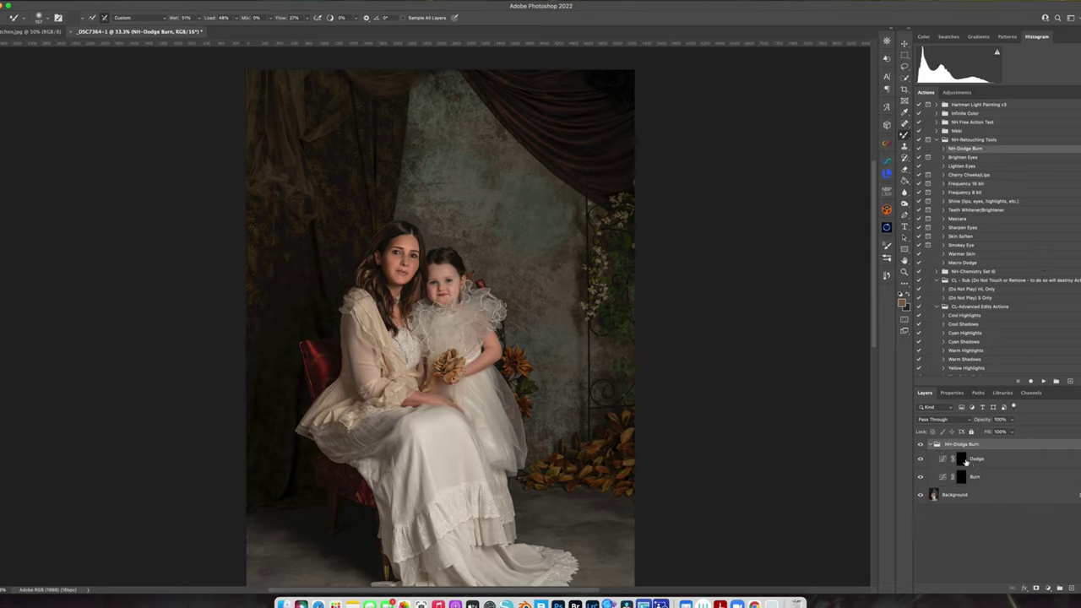
Prepare a regular white brush at 6% flow on the Dodge layer's mask
right_click(904, 136)
click(939, 133)
click(240, 17)
drag(238, 30, 225, 30)
Paint on the Dodge mask with a small brush to brighten the daughter's eyes and the tip of her nose
key(super+equal)
key(super+equal)
key(super+equal)
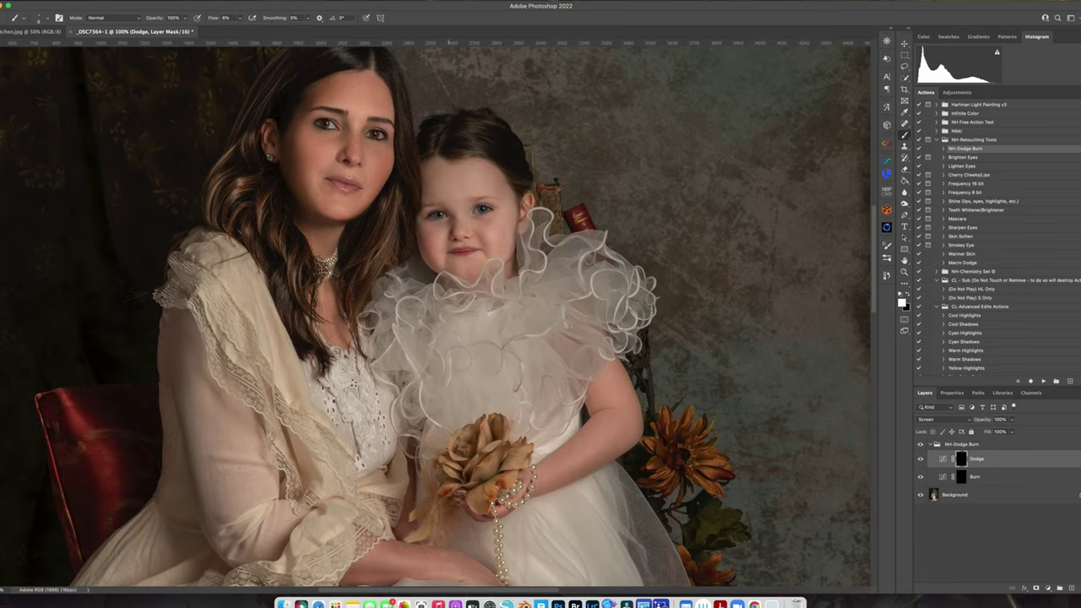
drag(461, 192, 484, 302)
key(super+equal)
key(super+equal)
mouse_move(671, 315)
mouse_down()
mouse_move(664, 330)
mouse_move(643, 324)
mouse_move(663, 323)
mouse_move(663, 333)
mouse_up()
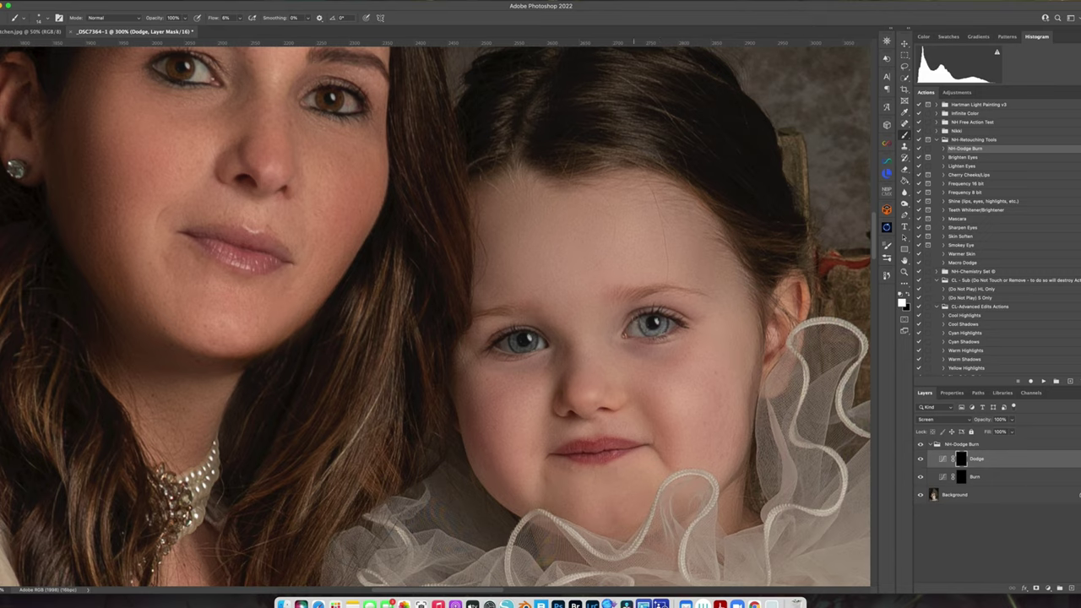
drag(534, 341, 505, 341)
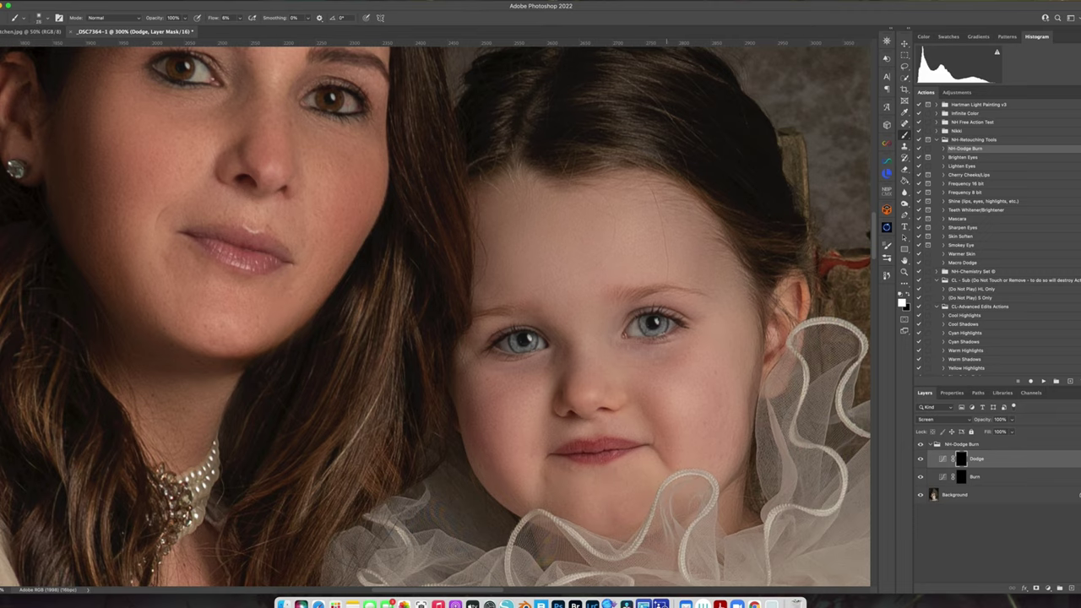
drag(664, 315, 647, 315)
click(592, 394)
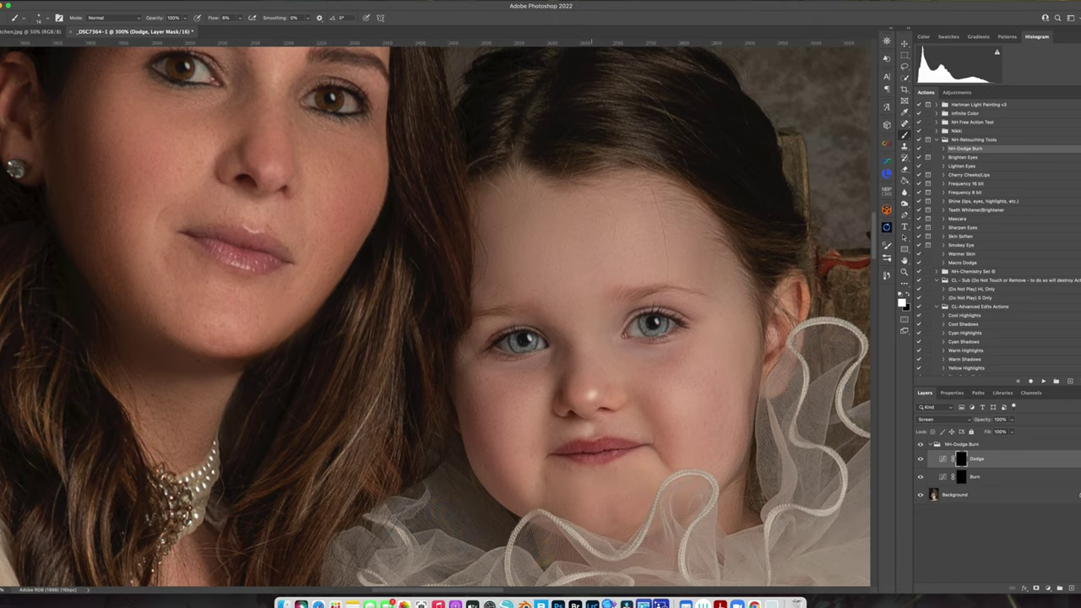
Paint on the Dodge mask to brighten the mother's nose and the area under her eye
drag(376, 234, 602, 490)
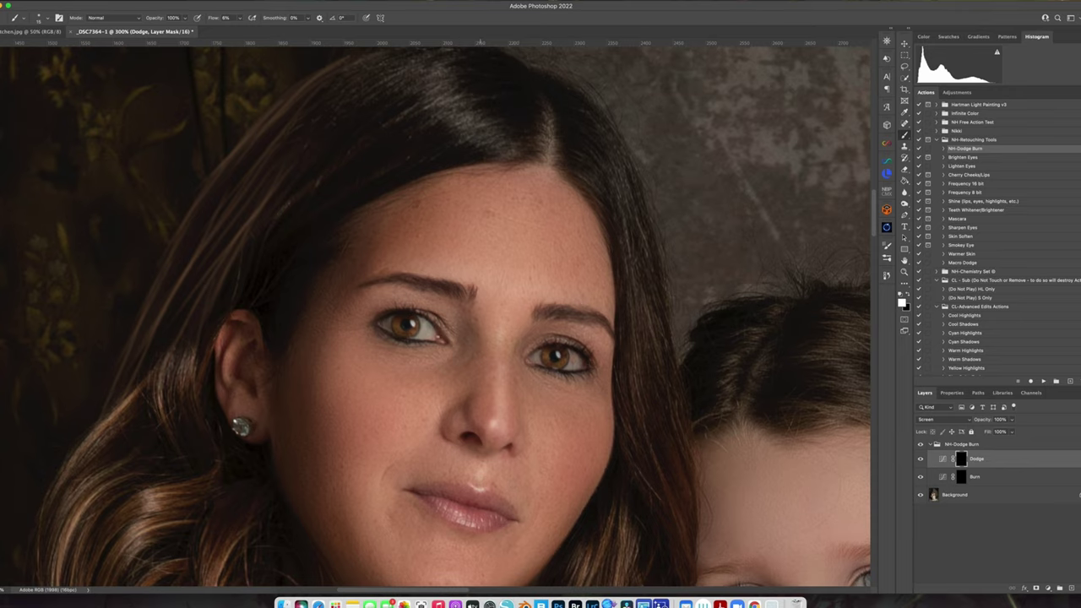
drag(522, 440, 521, 417)
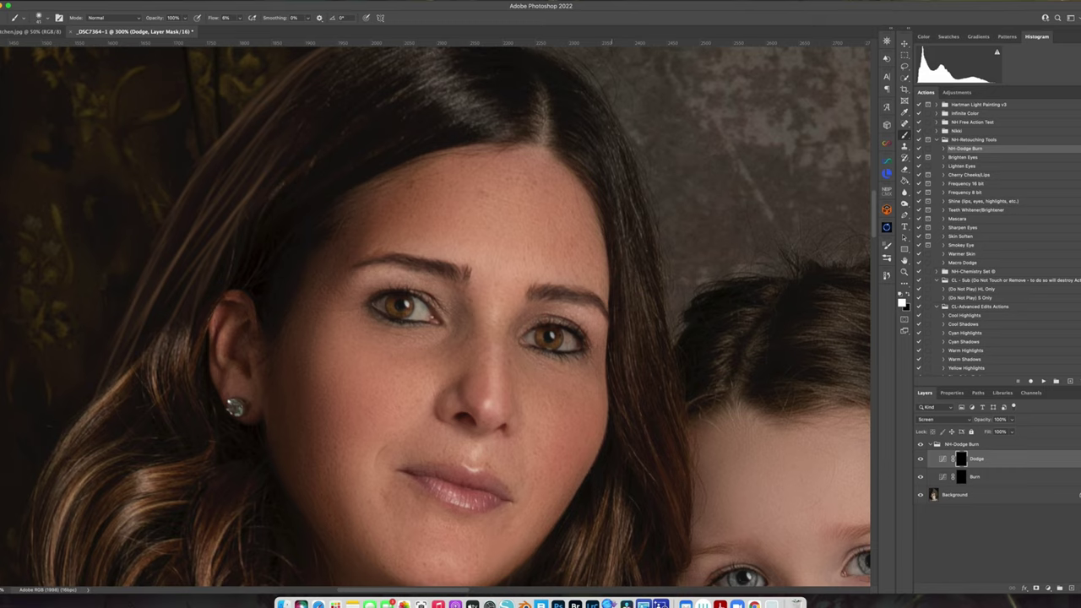
drag(416, 379, 427, 380)
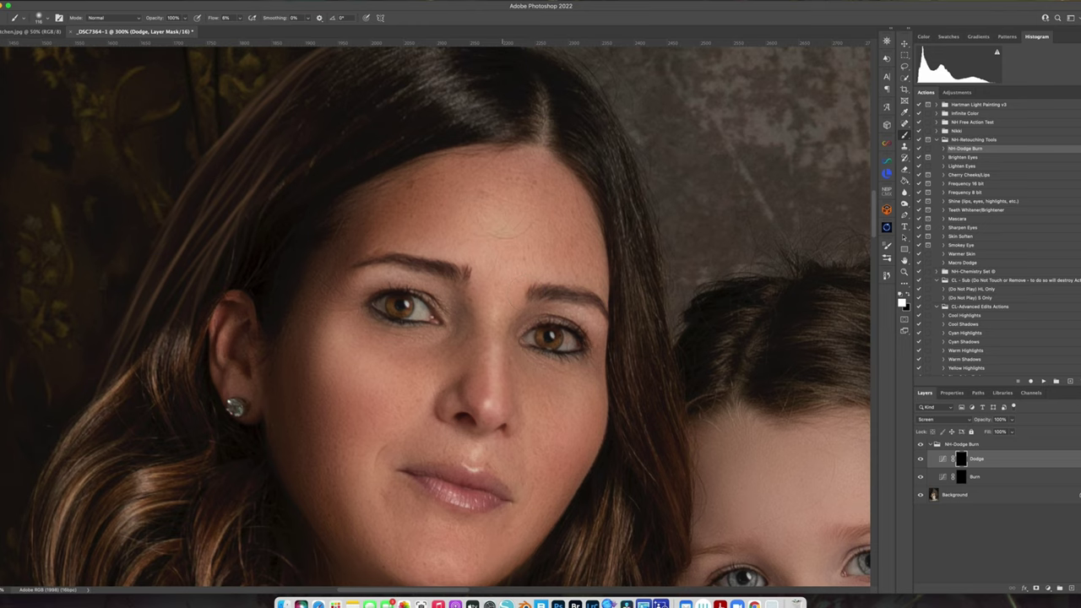
Paint on the Dodge mask to lift the highlights on the daughter's forehead, cheek and chin
scroll(377, 300, down, 6)
scroll(377, 300, right, 2)
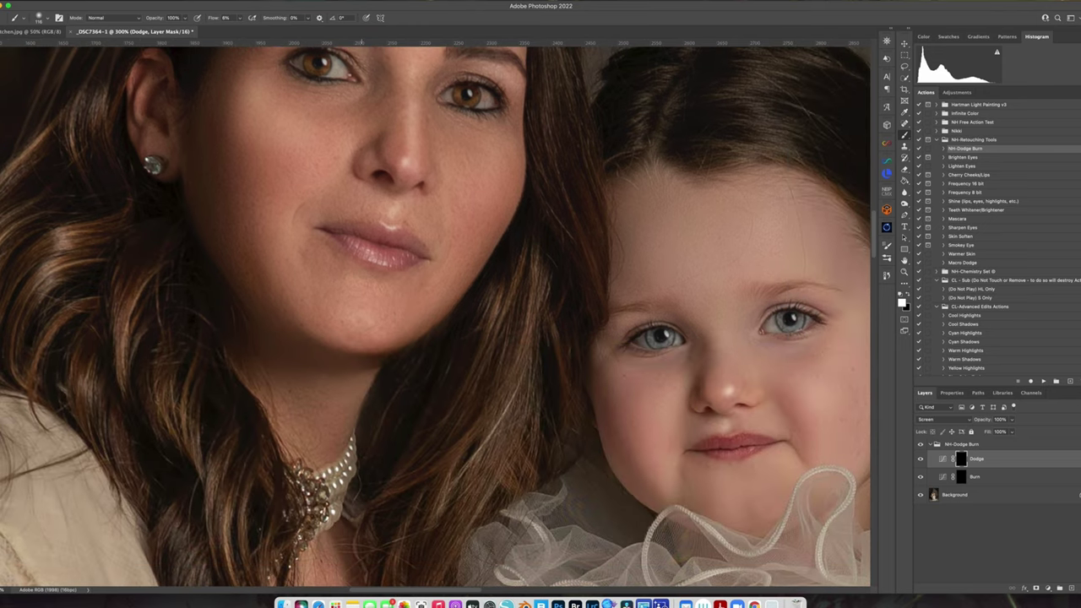
scroll(745, 369, right, 5)
scroll(745, 370, down, 1)
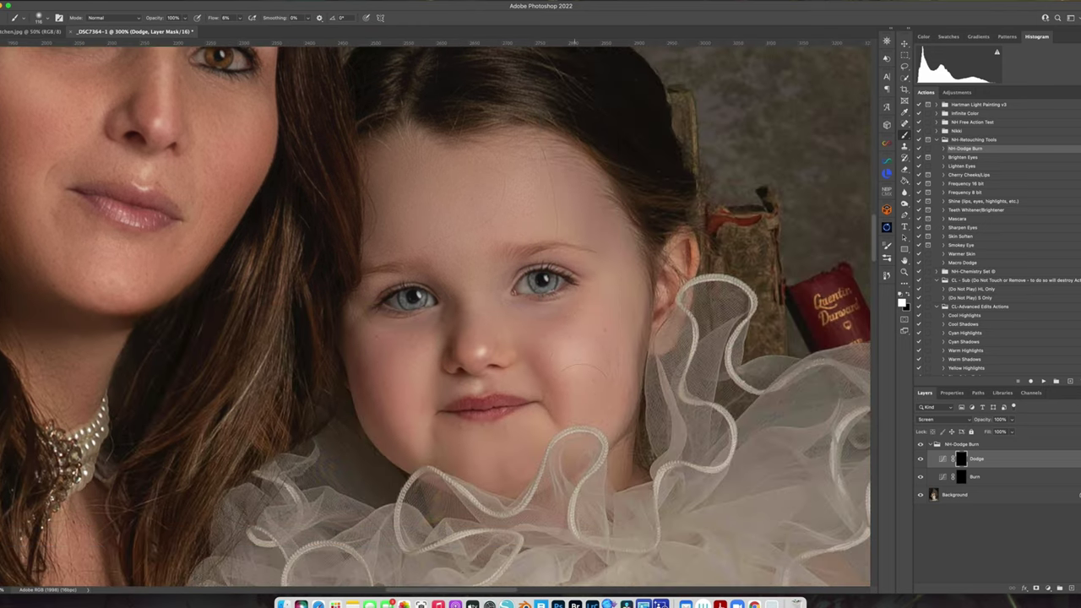
drag(471, 199, 460, 196)
drag(429, 373, 416, 393)
drag(498, 442, 487, 458)
Brighten the highlights in the mother's and daughter's hair on the Dodge mask with short strokes
key(super+minus)
key(super+minus)
key(super+minus)
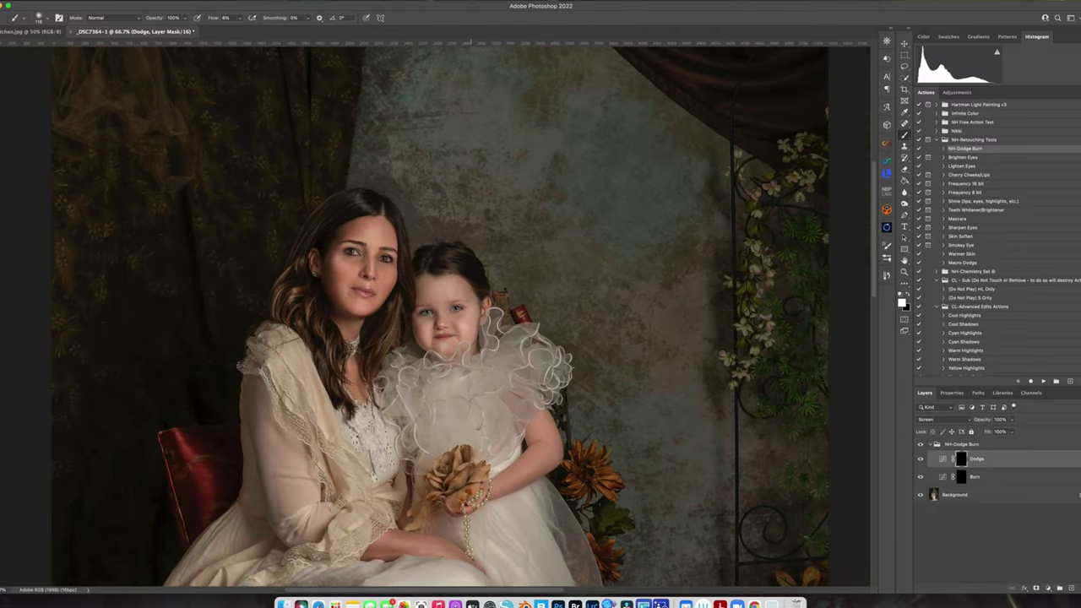
drag(450, 265, 436, 265)
drag(332, 212, 350, 211)
drag(327, 333, 322, 369)
drag(392, 322, 388, 341)
drag(397, 223, 385, 223)
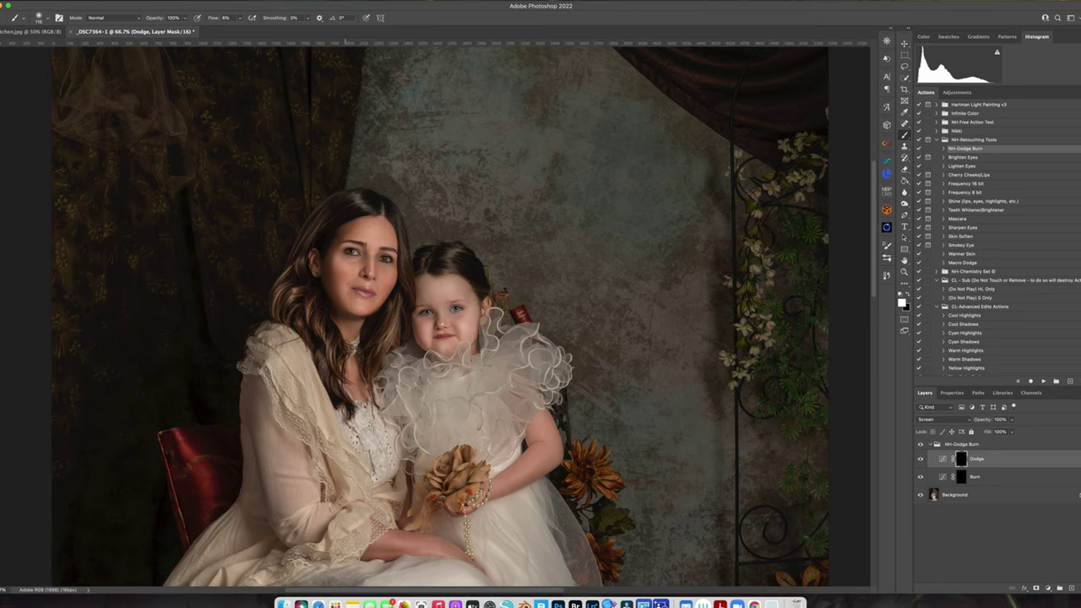
Dodge both foreheads, the daughter's bare arm and the crown of the mother's hair
click(361, 260)
click(449, 261)
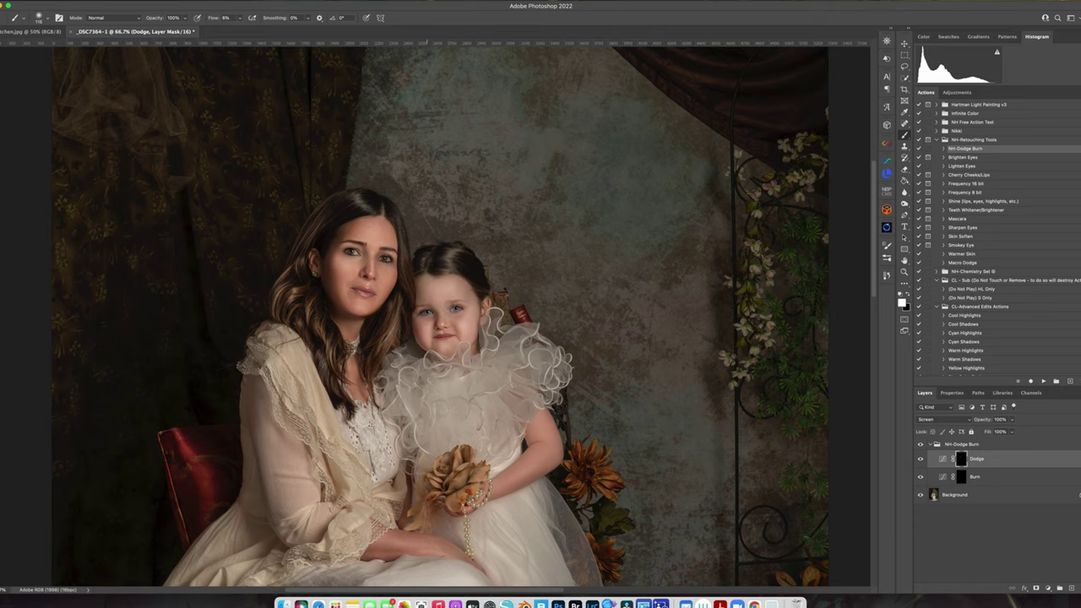
drag(545, 456, 517, 474)
drag(538, 419, 541, 463)
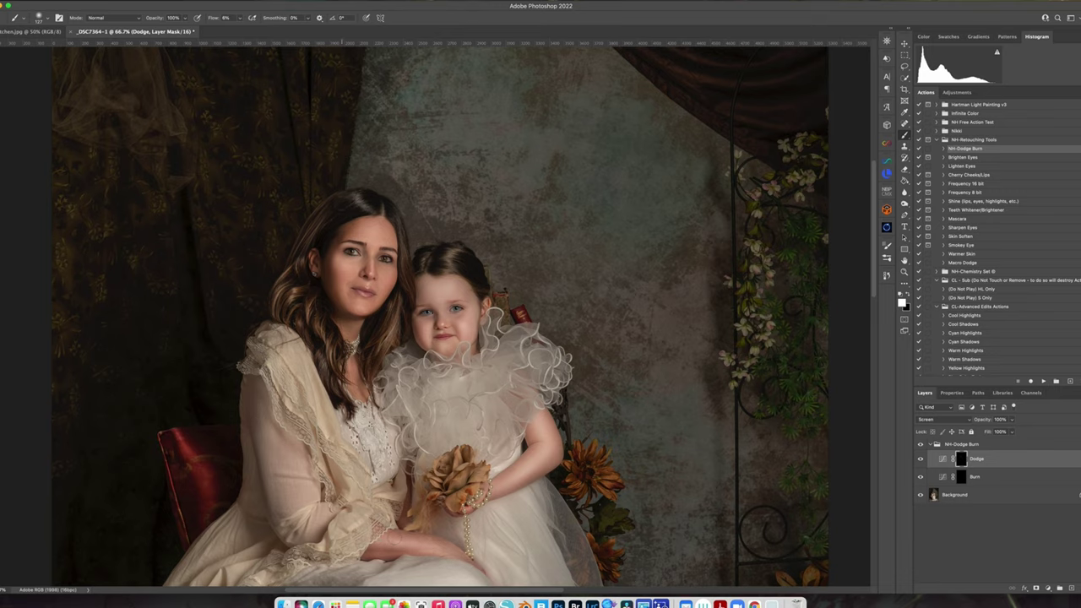
mouse_move(327, 215)
mouse_down()
mouse_move(313, 218)
mouse_move(331, 207)
mouse_up()
Select the Burn layer's mask and paint to deepen the shadows along the mother's shoulder and sleeve
key(super+minus)
key(super+minus)
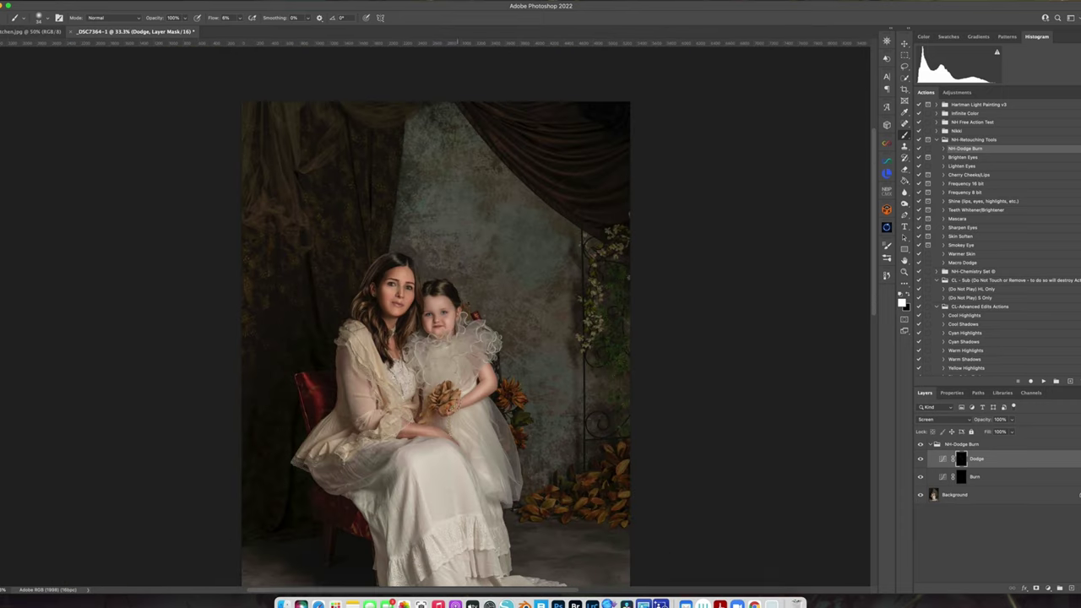
drag(602, 407, 600, 308)
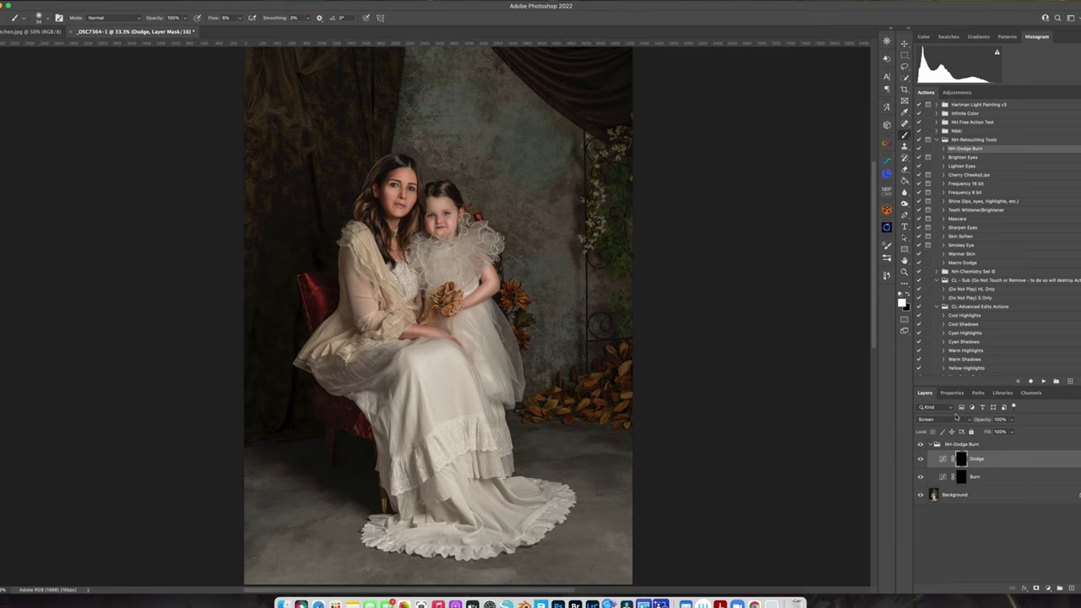
click(960, 477)
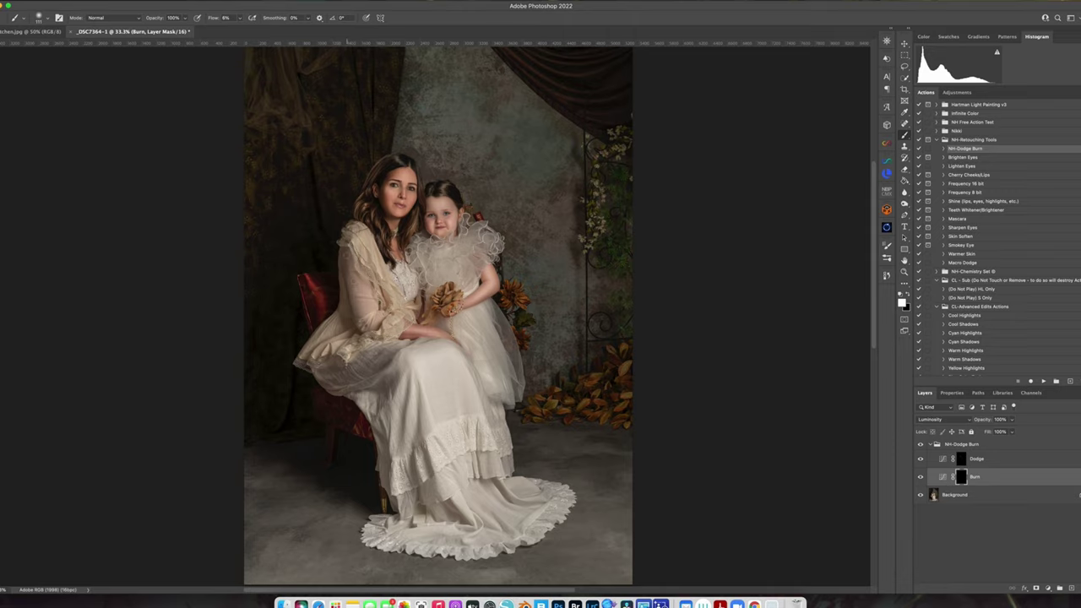
drag(341, 279, 349, 278)
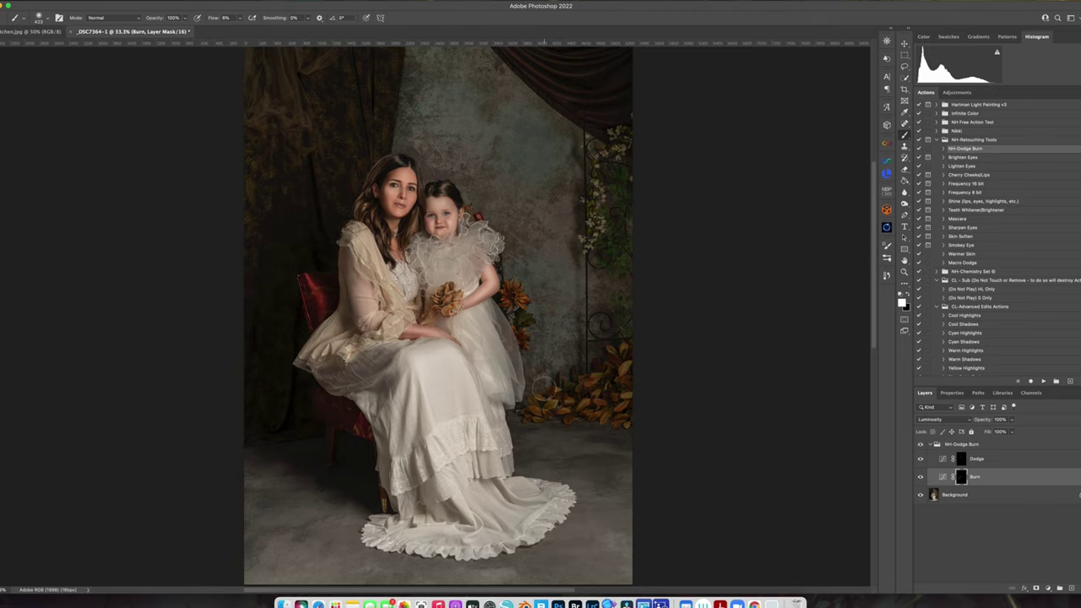
Lower the opacity of the NH-Dodge Burn group and of the Dodge layer inside it
key(super+minus)
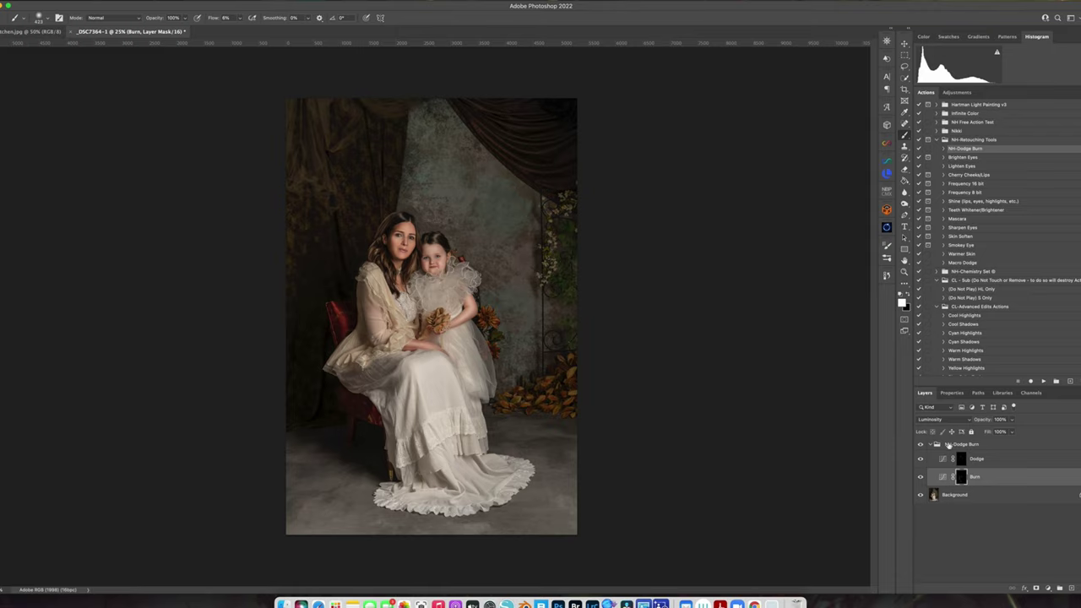
click(933, 445)
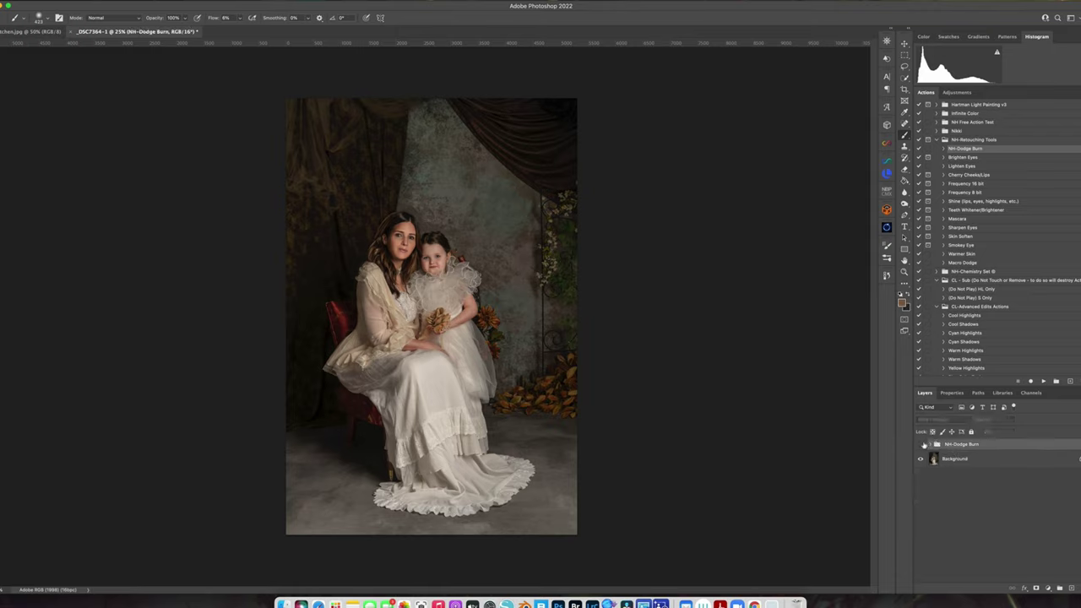
drag(1012, 420, 999, 432)
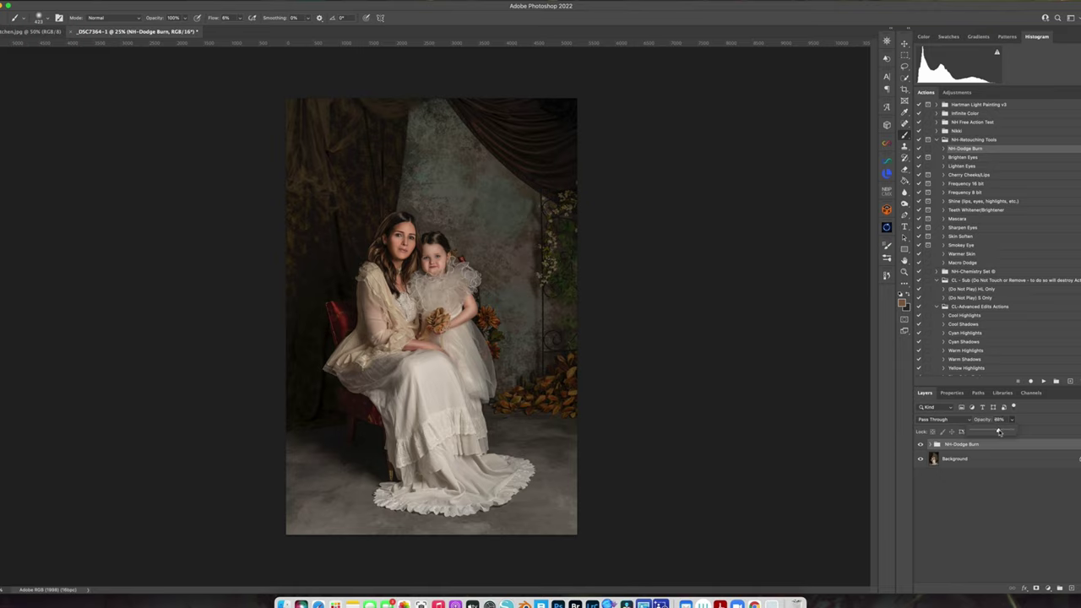
click(932, 446)
click(931, 444)
click(976, 459)
drag(1012, 420, 1003, 431)
Compare the image with and without the NH-Dodge Burn group, and flatten the image
click(930, 445)
click(921, 444)
click(922, 444)
click(110, 2)
click(145, 202)
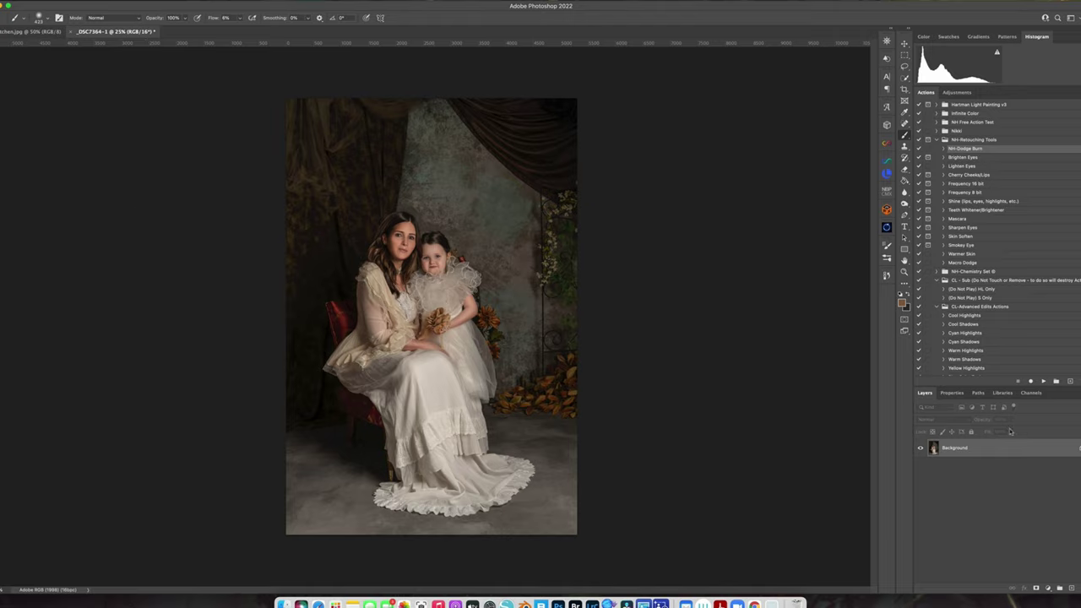
Duplicate the background layer and start a Field Blur from the Blur Gallery on the copy
key(super+j)
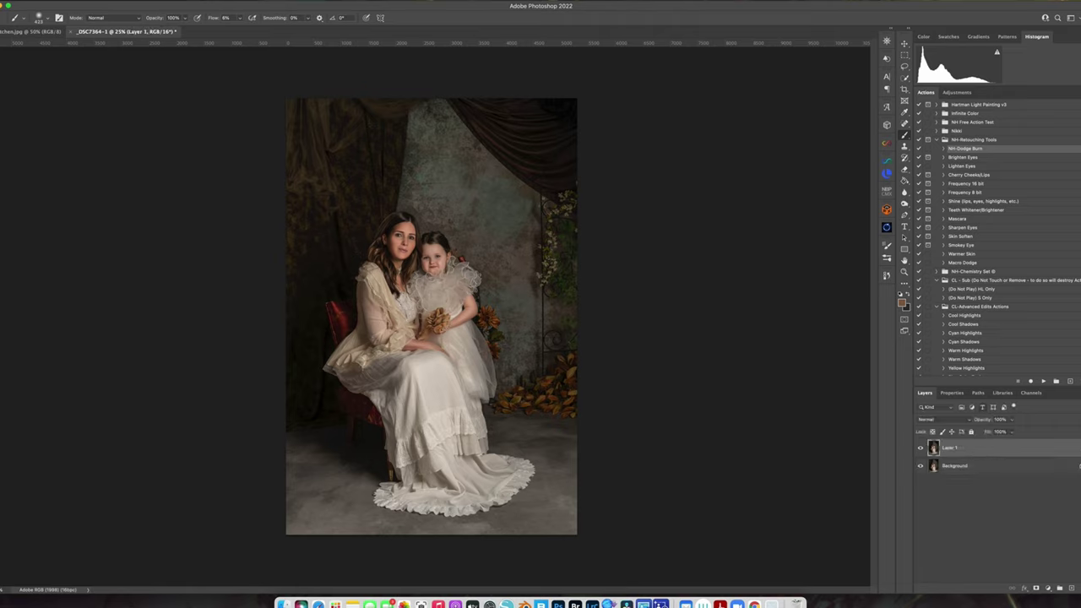
click(184, 1)
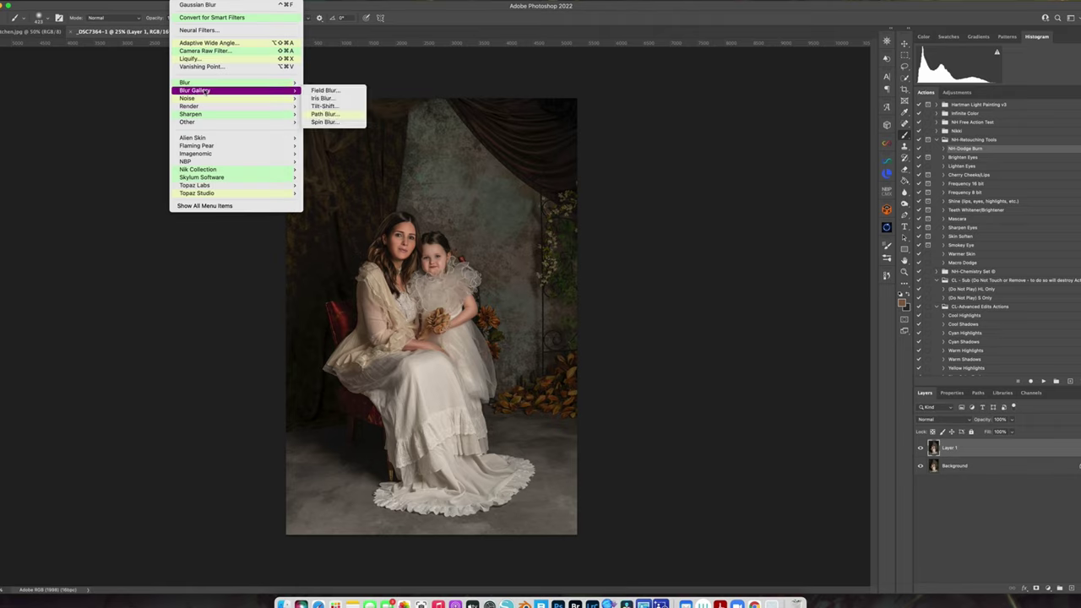
click(327, 89)
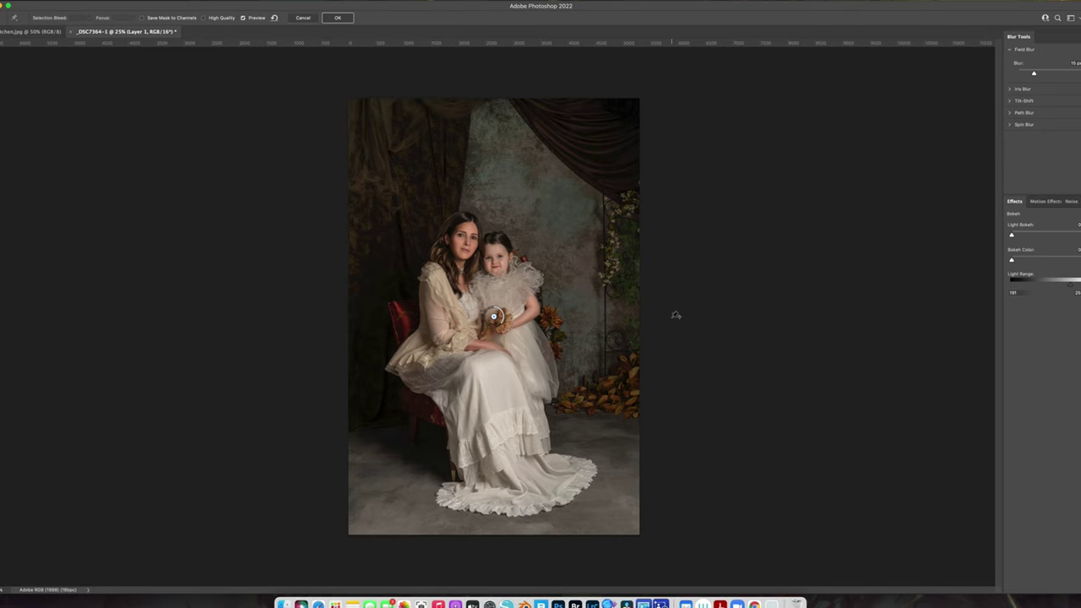
Place Field Blur pins on both faces, the daughter's bodice and the mother's sleeve, reducing the blur to keep them sharp
drag(495, 317, 512, 250)
click(499, 261)
drag(505, 258, 515, 268)
click(485, 308)
click(445, 333)
Add low-blur pins on the daughter's skirt, the mother's skirt and the hem of the mother's shawl
click(529, 364)
drag(537, 372, 528, 359)
click(485, 425)
drag(491, 436, 494, 420)
click(410, 362)
mouse_move(420, 362)
mouse_down()
mouse_move(417, 371)
mouse_move(412, 359)
mouse_up()
Add blur pins down the dark curtain behind the mother and adjust their blur strength
click(396, 148)
drag(403, 160, 392, 159)
click(398, 236)
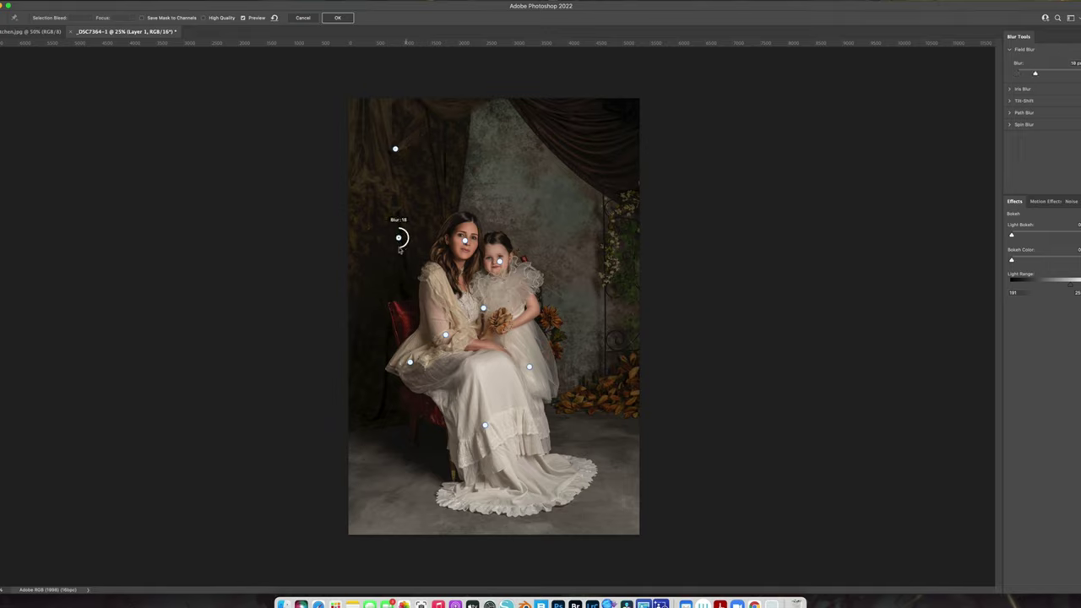
click(388, 288)
drag(395, 294, 385, 299)
Add blur pins across the painted backdrop and on the draped curtain above the greenery, adjusting each pin's strength
click(499, 176)
drag(505, 186, 493, 185)
click(545, 217)
drag(550, 228, 539, 230)
click(604, 156)
drag(619, 147, 614, 153)
click(570, 284)
drag(581, 294, 565, 293)
Add blur pins over the lower backdrop, autumn leaves and orange flowers, and beside and above the daughter's head
click(601, 348)
click(583, 398)
drag(587, 405, 581, 409)
click(550, 334)
drag(561, 341, 553, 345)
click(521, 248)
click(489, 219)
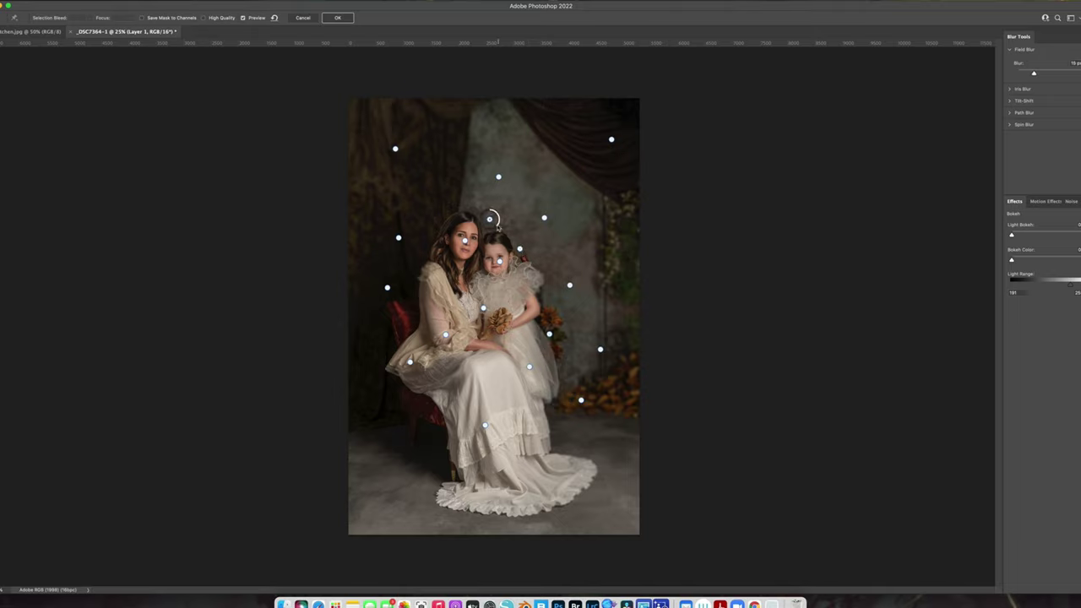
Add blur pins above the mother's head, near the top of the backdrop and on the floor by the chair, and apply the blur
click(473, 207)
click(441, 199)
drag(449, 208, 443, 210)
click(453, 144)
click(490, 114)
drag(498, 124, 487, 124)
click(405, 436)
mouse_move(417, 440)
mouse_down()
mouse_move(411, 449)
mouse_move(412, 432)
mouse_up()
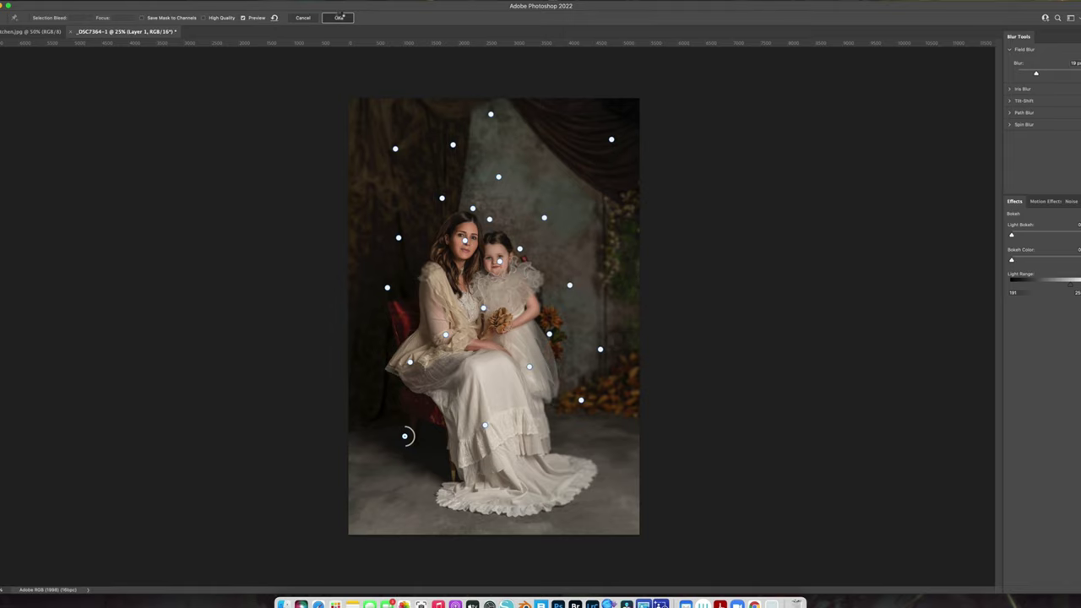
click(339, 17)
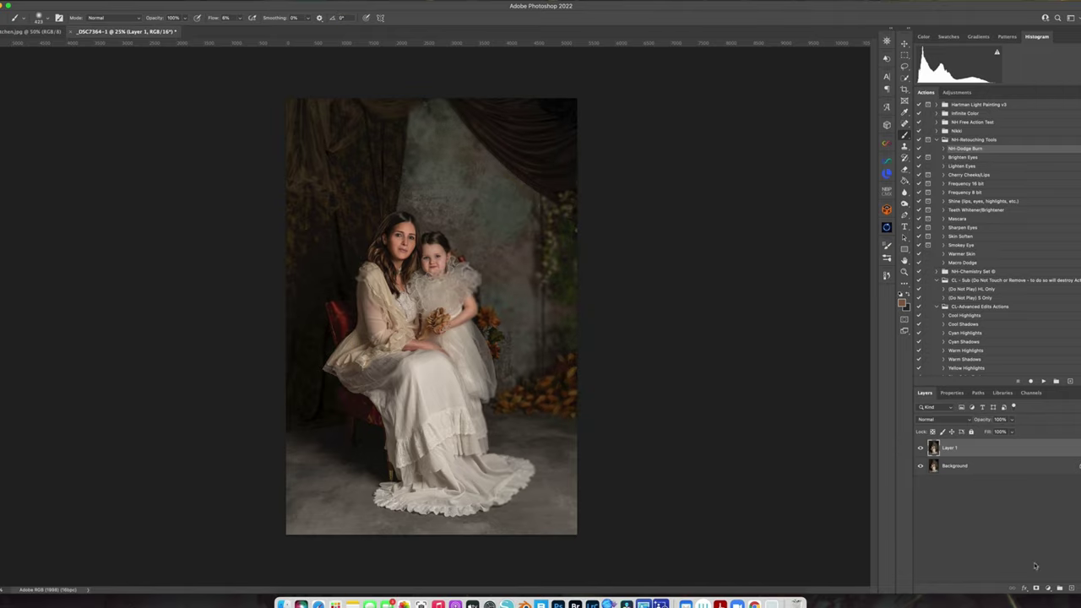
Add a layer mask to the blurred layer and paint black over the daughter and nearby edges to restore sharpness
click(1036, 589)
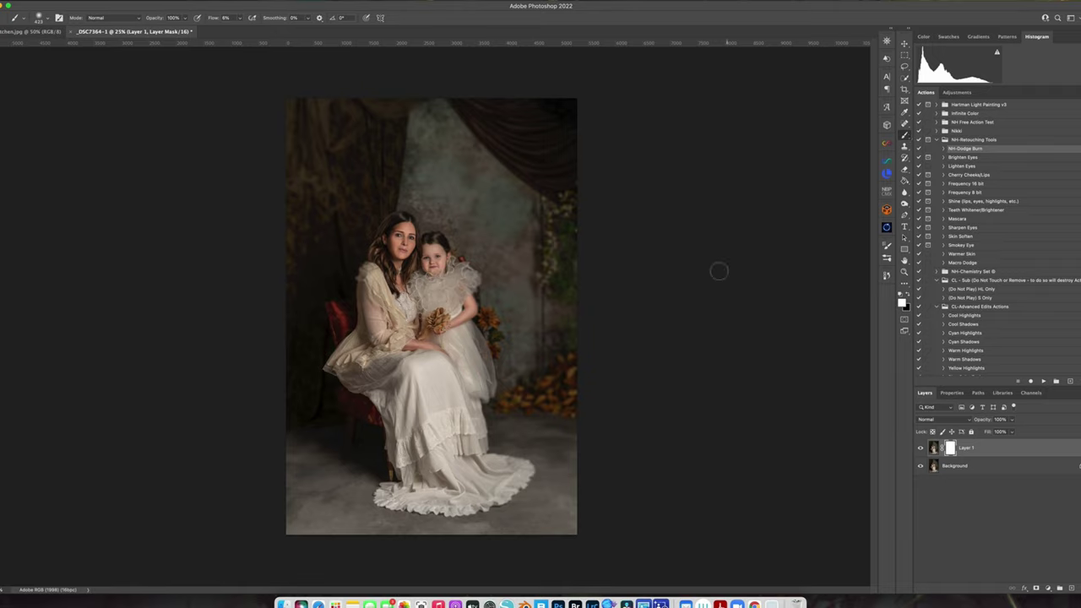
key(x)
drag(471, 236, 448, 231)
key(super+plus)
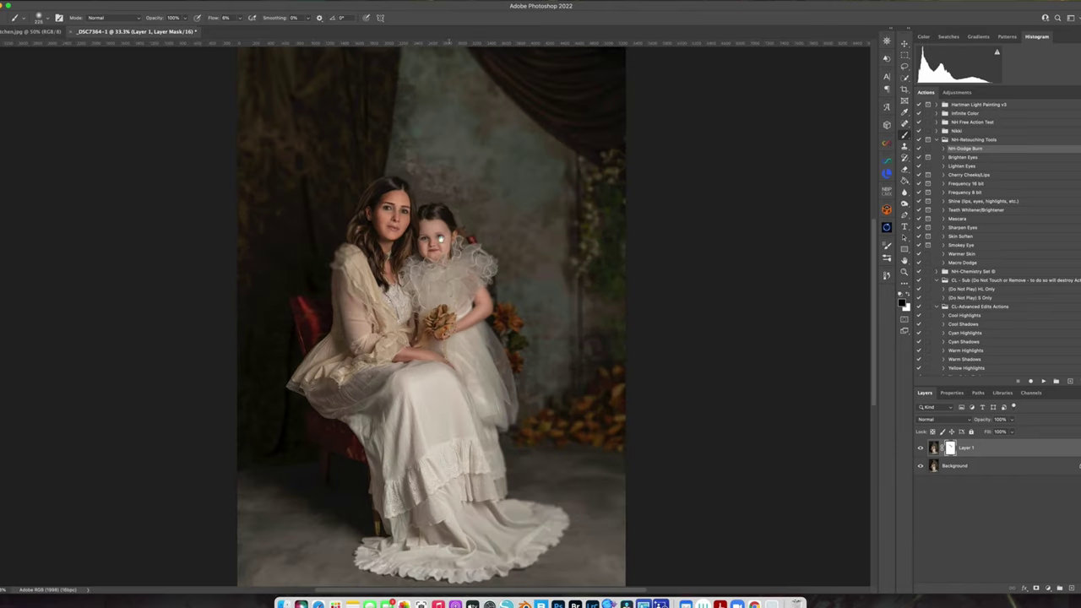
drag(438, 244, 442, 345)
ctrl+alt+drag(403, 307, 331, 306)
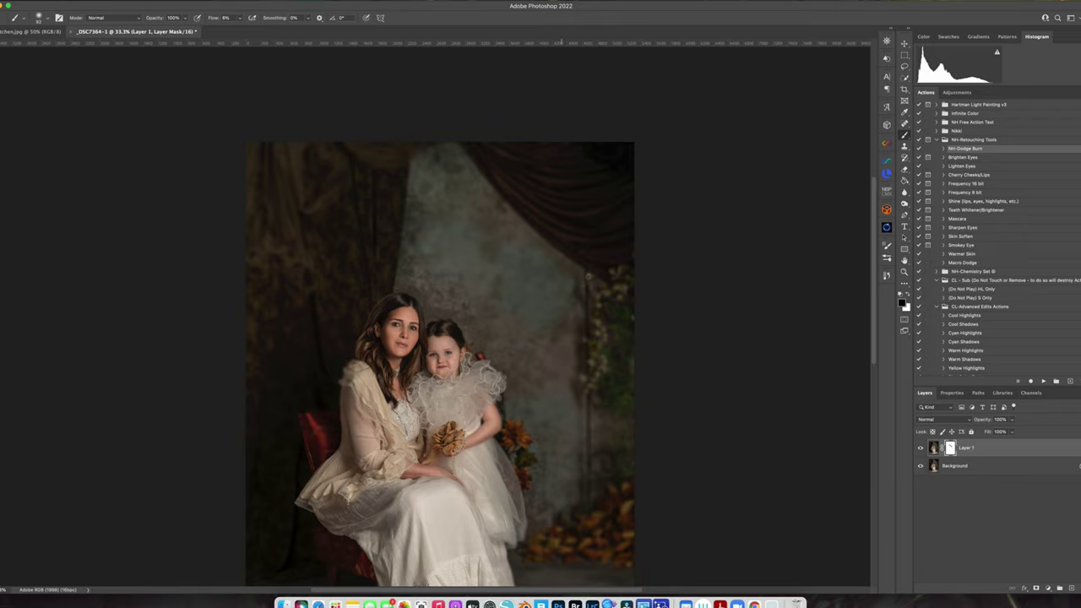
Compare the image with and without the blurred layer, and open its mask properties
click(921, 448)
click(920, 448)
click(921, 449)
click(920, 449)
click(952, 393)
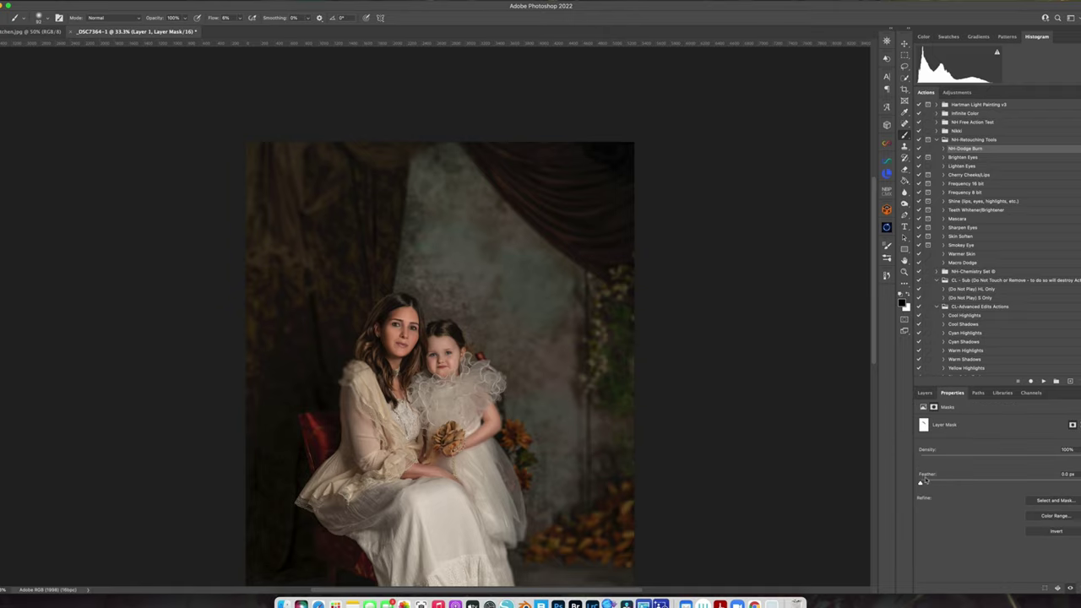
click(859, 3)
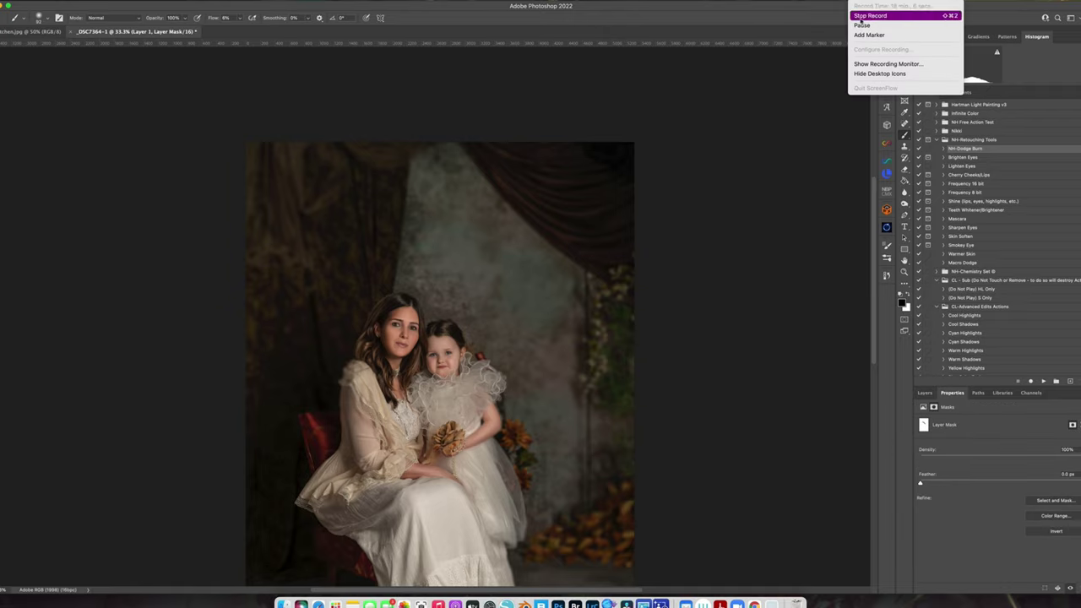
click(861, 26)
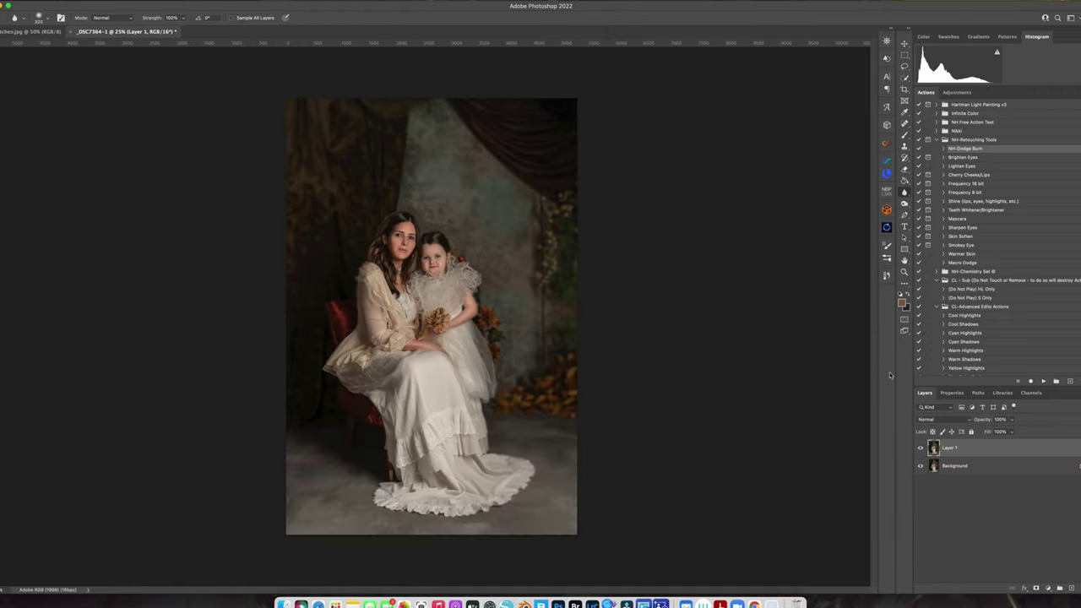
Create a new layer and brush a sampled backdrop colour over the mottled area above the daughter's head
click(1070, 588)
click(495, 201)
click(904, 136)
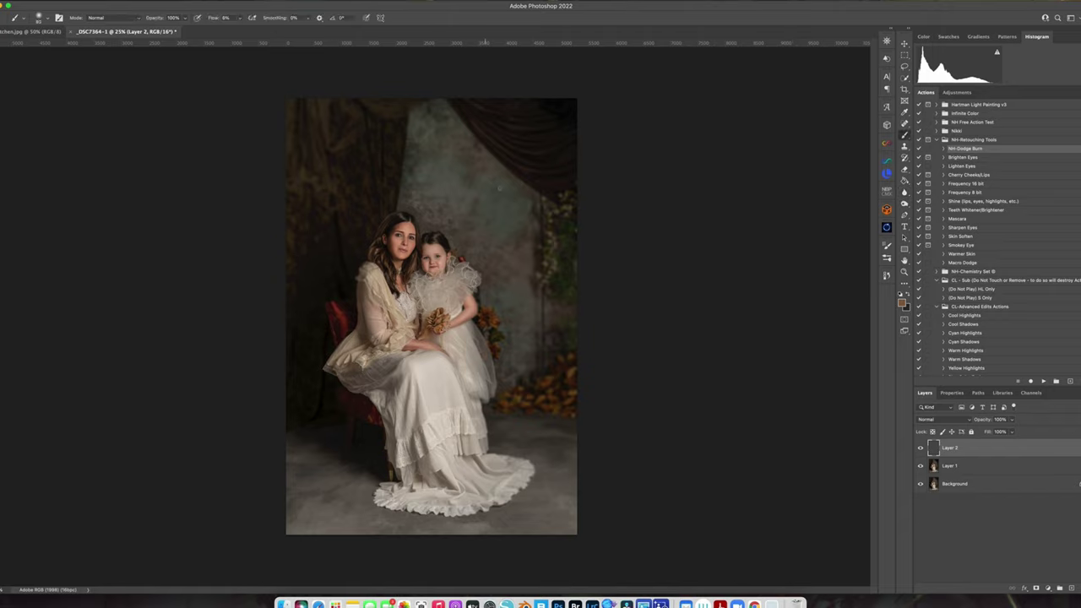
drag(488, 217, 503, 212)
alt+click(495, 189)
mouse_move(461, 205)
mouse_down()
mouse_move(409, 192)
mouse_move(414, 158)
mouse_move(431, 214)
mouse_move(409, 184)
mouse_move(418, 134)
mouse_move(426, 211)
mouse_move(465, 236)
mouse_move(467, 196)
mouse_move(449, 169)
mouse_move(440, 105)
mouse_move(489, 242)
mouse_up()
Sample more backdrop tones and paint with an enlarged brush down the backdrop beside the greenery
alt+click(447, 186)
key(bracketright)
key(bracketright)
key(bracketright)
key(bracketright)
alt+click(510, 220)
mouse_move(537, 231)
mouse_down()
mouse_move(550, 269)
mouse_move(574, 229)
mouse_move(542, 315)
mouse_up()
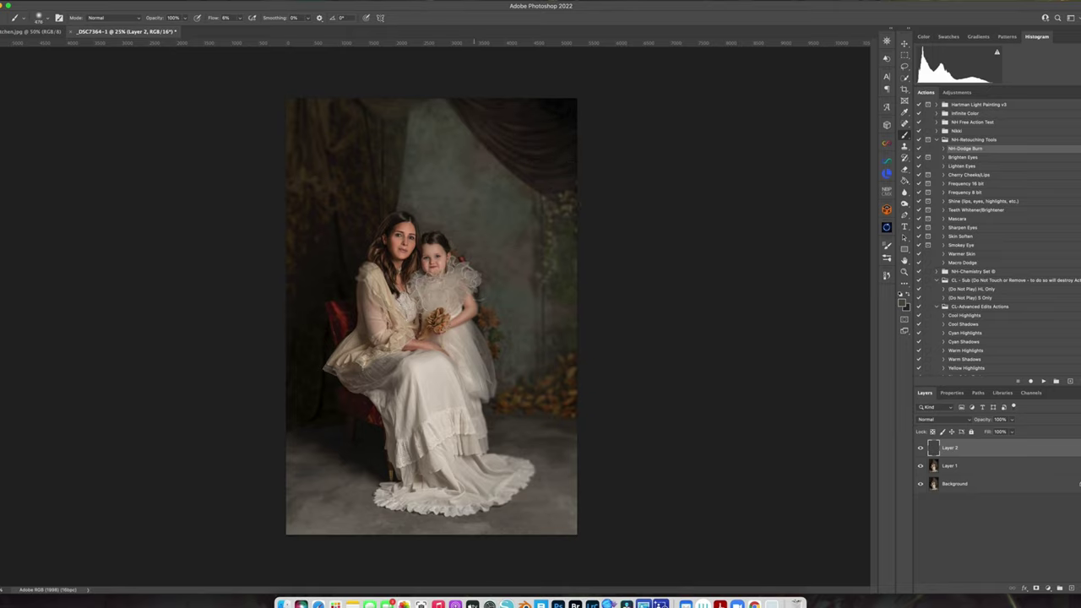
Sample a lighter tone near the daughter's sleeve and paint it over the backdrop by the greenery and the curtain edge
alt+click(480, 292)
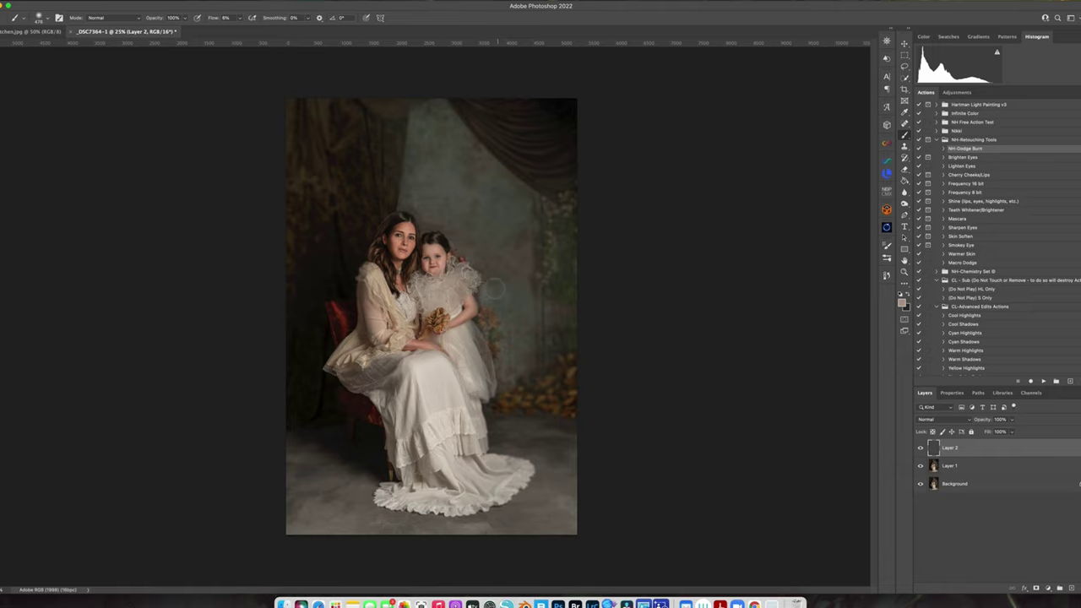
drag(518, 282, 548, 276)
drag(410, 181, 407, 202)
Paint sampled warm brown tones with a very large brush over the dark curtain and the draped curtain to soften them
alt+click(364, 277)
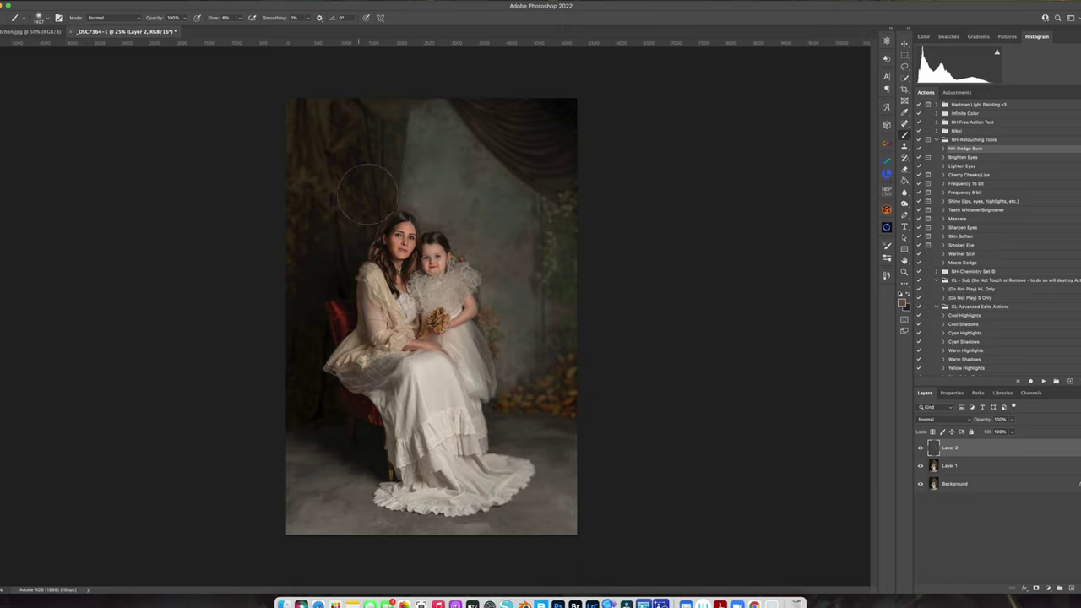
mouse_move(362, 180)
mouse_down()
mouse_move(363, 137)
mouse_move(342, 131)
mouse_up()
alt+click(335, 252)
mouse_move(322, 168)
mouse_down()
mouse_move(301, 115)
mouse_move(292, 123)
mouse_move(350, 139)
mouse_move(392, 110)
mouse_up()
mouse_move(505, 123)
mouse_down()
mouse_move(578, 117)
mouse_move(537, 102)
mouse_move(475, 102)
mouse_move(513, 157)
mouse_move(549, 179)
mouse_move(585, 140)
mouse_move(567, 100)
mouse_move(558, 108)
mouse_move(552, 95)
mouse_move(563, 82)
mouse_move(590, 118)
mouse_move(577, 180)
mouse_up()
mouse_move(362, 203)
mouse_down()
mouse_move(346, 173)
mouse_move(360, 94)
mouse_move(313, 97)
mouse_move(338, 108)
mouse_up()
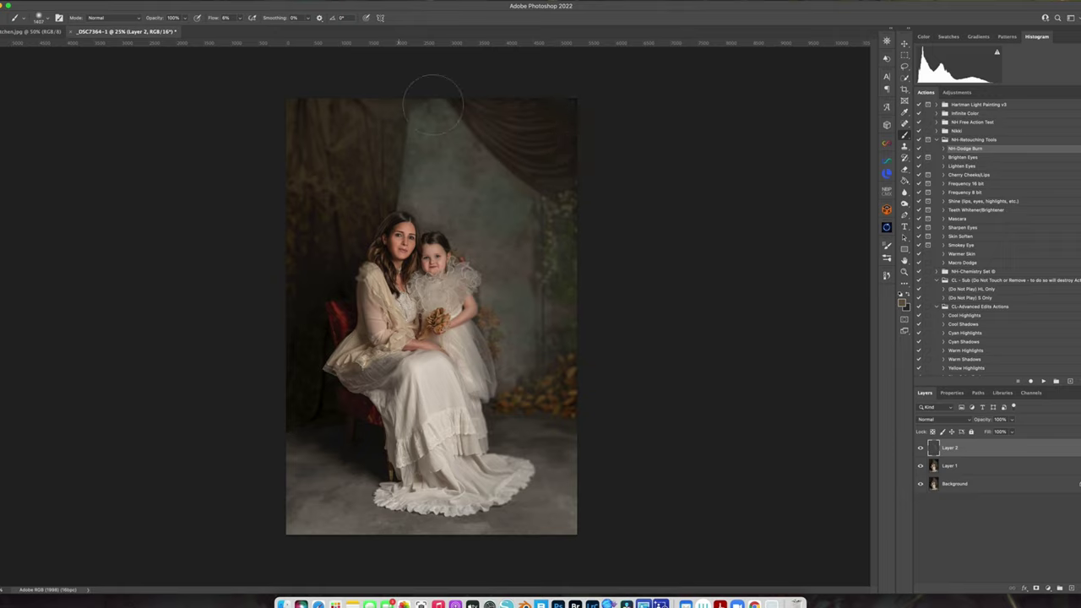
Sample the backdrop tone above the subjects, lighten it to a pale grey-green, and brush it across the upper backdrop and curtains
alt+click(450, 177)
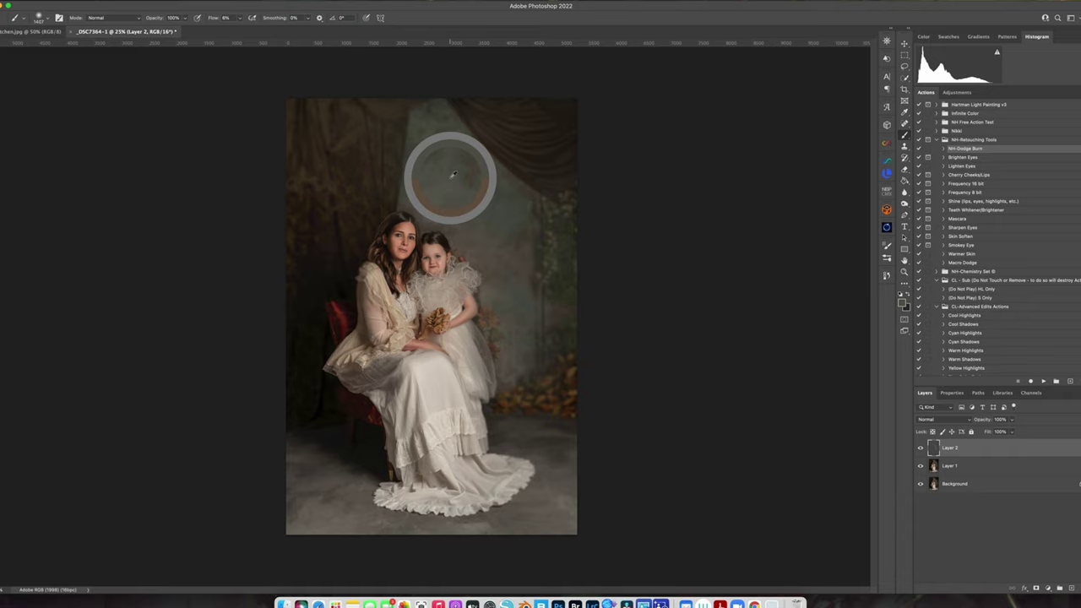
click(902, 302)
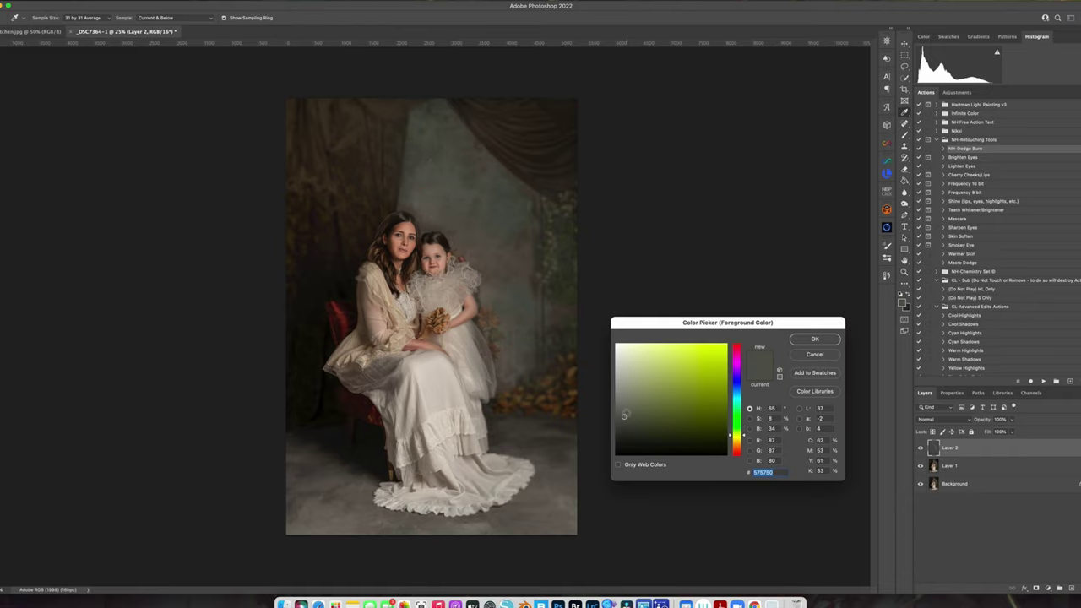
click(625, 386)
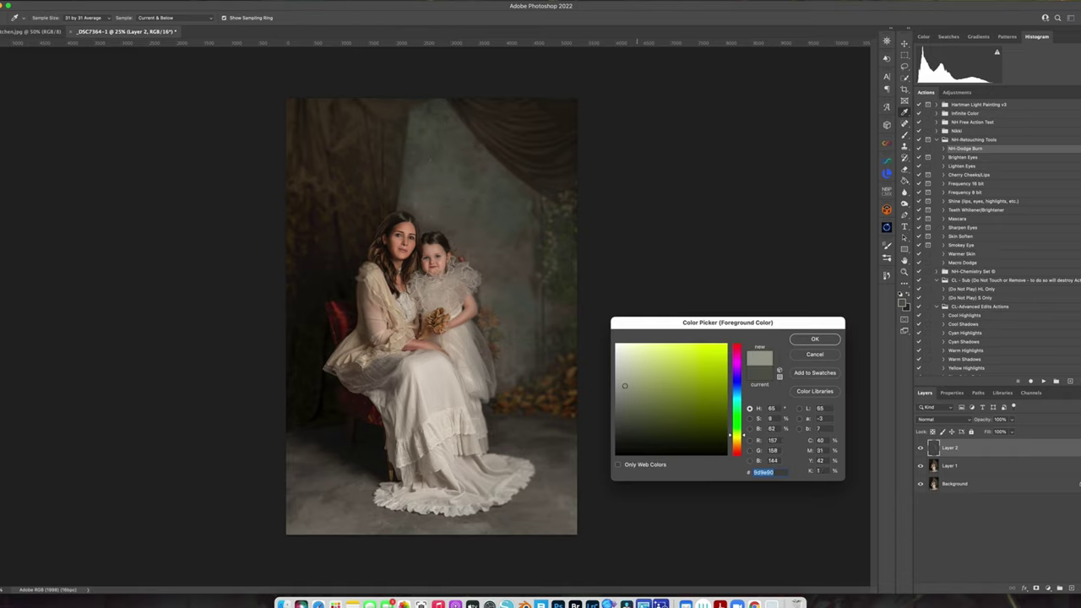
click(813, 337)
mouse_move(445, 134)
mouse_down()
mouse_move(432, 106)
mouse_move(450, 124)
mouse_move(448, 134)
mouse_move(421, 130)
mouse_move(432, 144)
mouse_move(461, 122)
mouse_move(483, 165)
mouse_move(447, 144)
mouse_move(426, 150)
mouse_move(417, 181)
mouse_move(473, 150)
mouse_move(494, 174)
mouse_up()
mouse_move(384, 144)
mouse_down()
mouse_move(357, 113)
mouse_move(338, 110)
mouse_move(427, 104)
mouse_move(492, 121)
mouse_move(525, 108)
mouse_move(537, 120)
mouse_move(514, 168)
mouse_move(467, 183)
mouse_move(508, 173)
mouse_move(524, 136)
mouse_up()
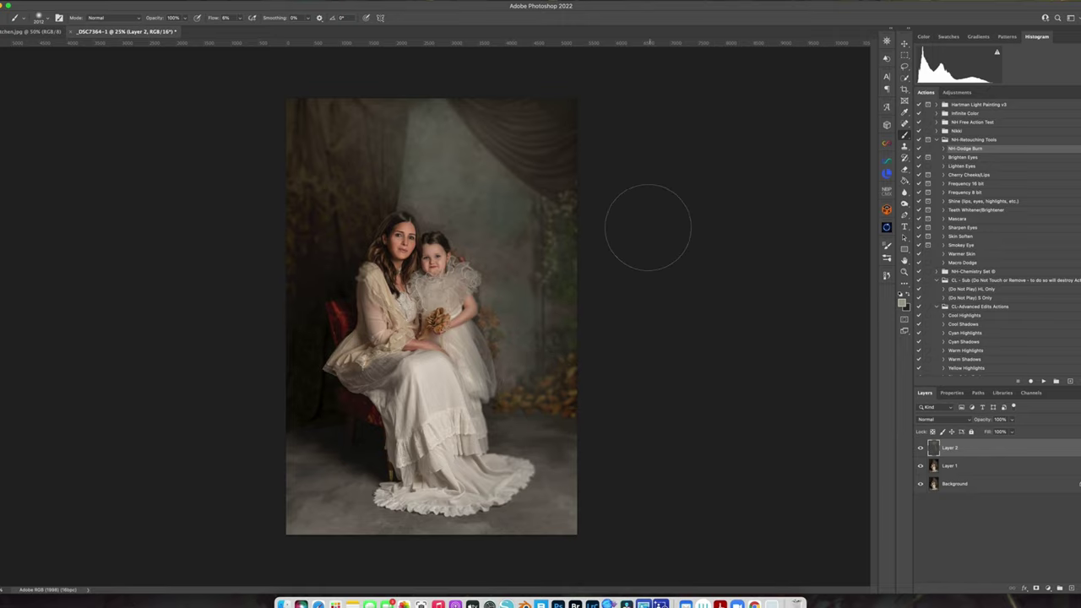
Add a layer mask to the background paint layer, brush the paint off the subjects, and compare the layer on and off
click(1027, 588)
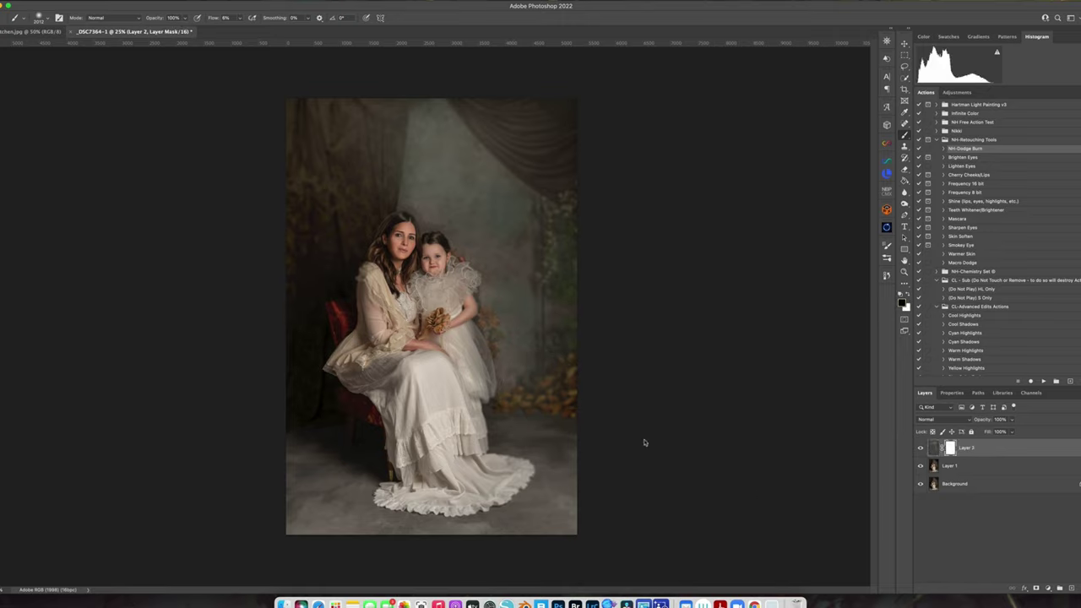
drag(449, 272, 345, 268)
click(921, 449)
click(931, 448)
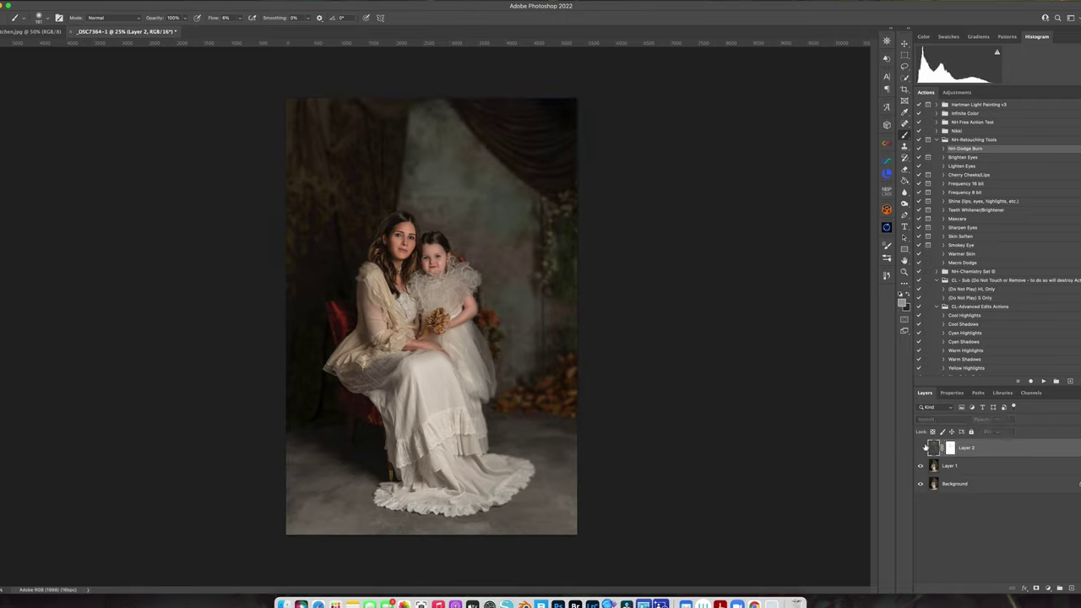
click(921, 449)
click(921, 449)
click(921, 449)
Lower the background paint layer's opacity to 84% and flatten the image
click(1009, 419)
drag(1012, 431, 1008, 432)
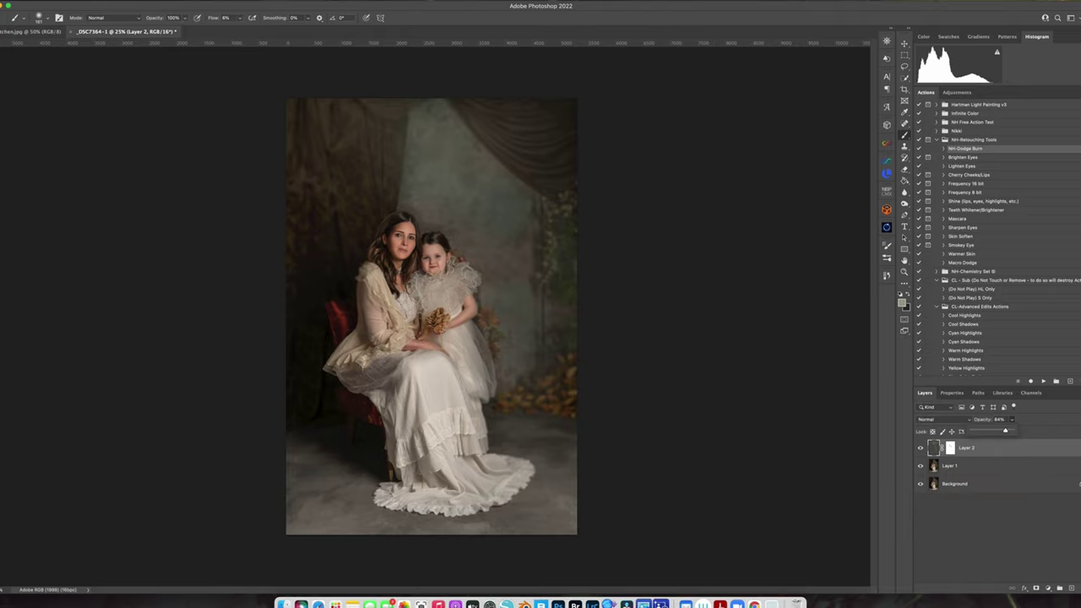
click(110, 1)
click(153, 204)
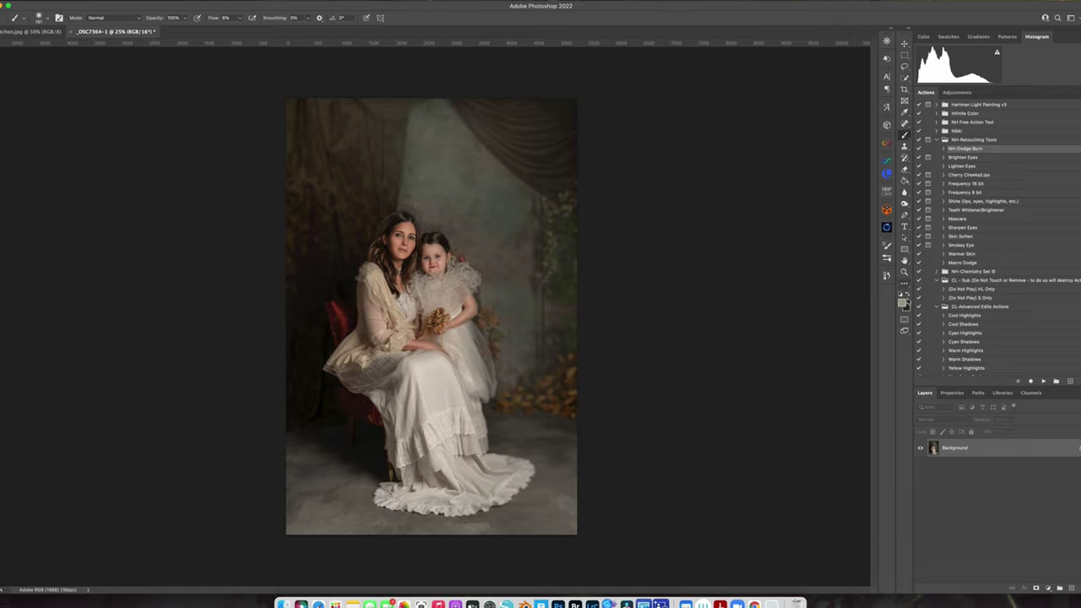
Sample a very dark brown from the draped curtain's upper edge and add a linear Gradient Fill layer with Dither enabled
click(901, 298)
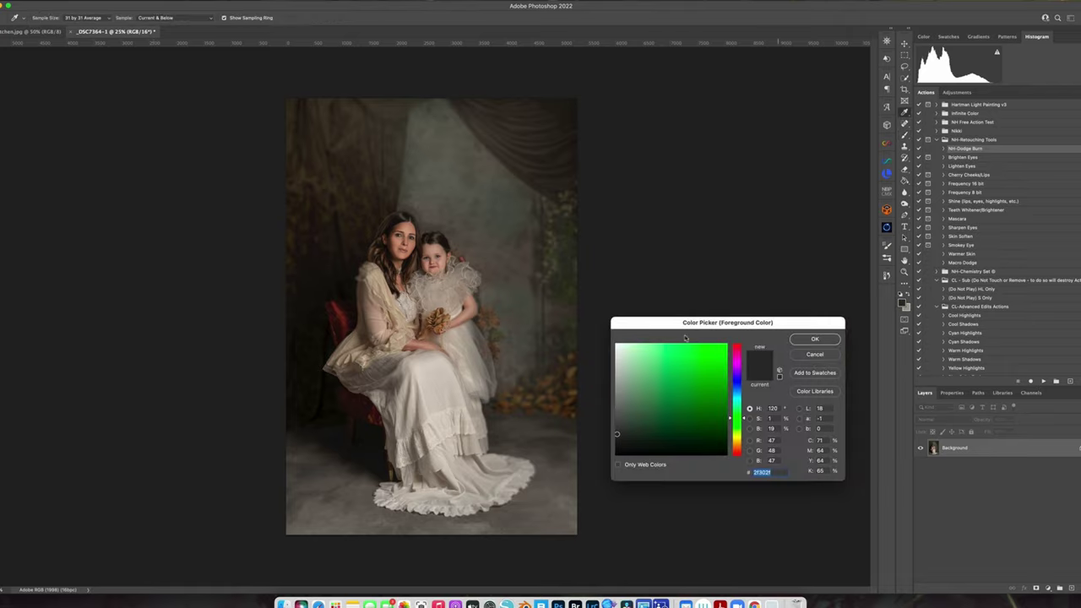
click(562, 97)
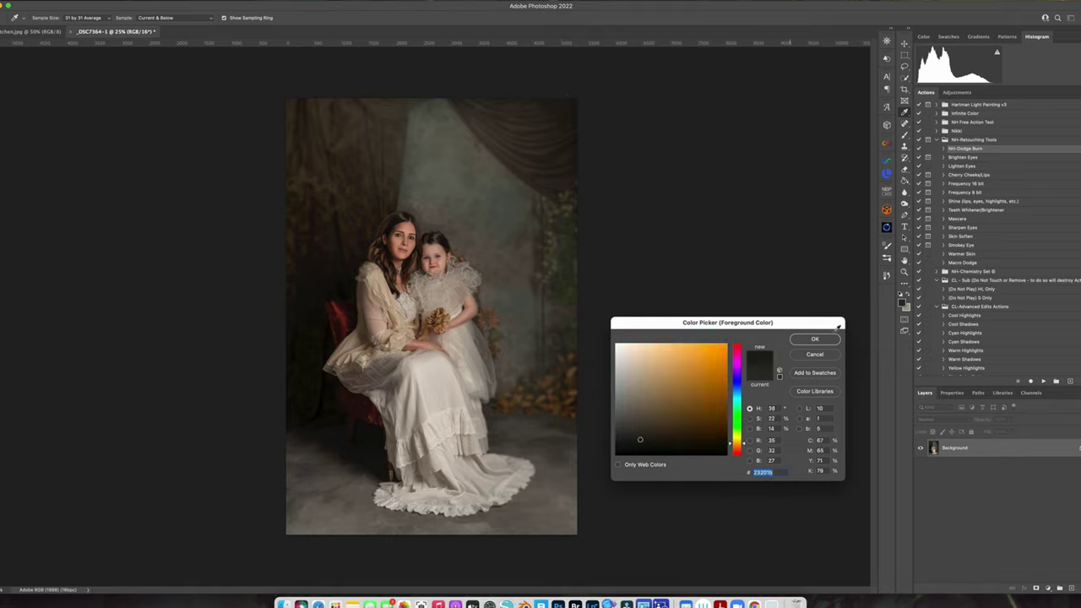
click(815, 339)
click(1048, 589)
click(1068, 399)
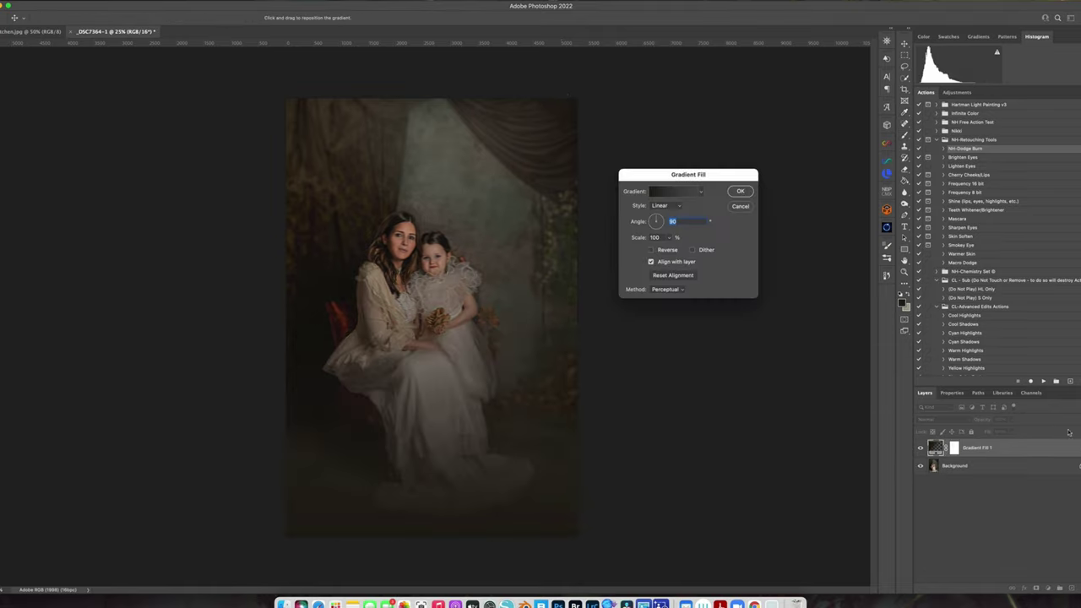
click(692, 250)
click(739, 193)
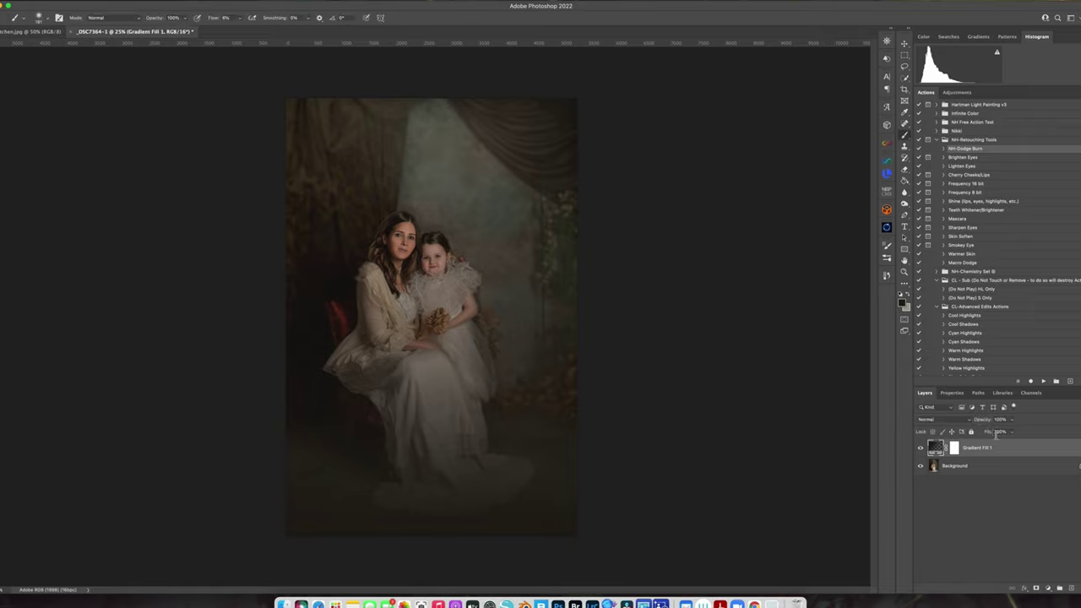
Paint black with a large soft brush on the gradient's mask to clear it from the mother, daughter and nearby backdrop
click(954, 448)
drag(478, 304, 574, 301)
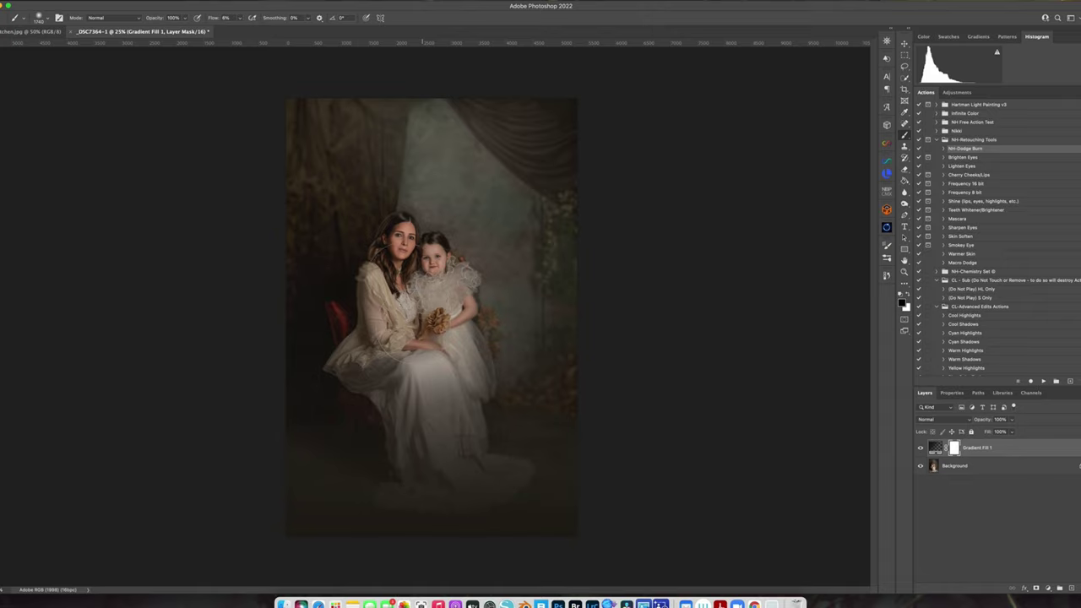
mouse_move(462, 367)
mouse_down()
mouse_move(398, 325)
mouse_move(394, 306)
mouse_up()
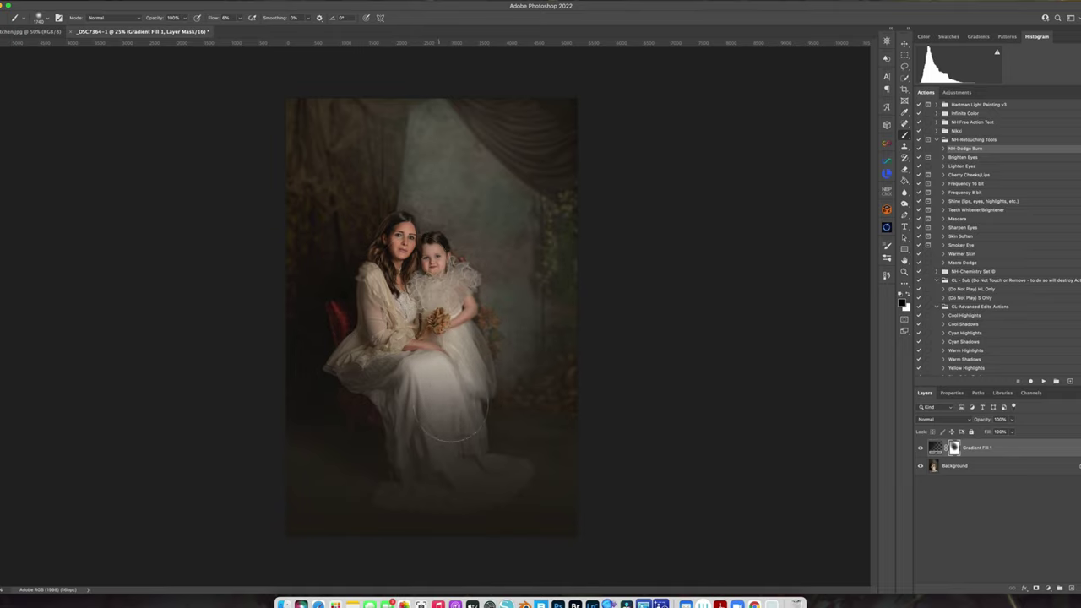
click(513, 251)
Feather the gradient layer's mask by several pixels and flatten the image
click(950, 394)
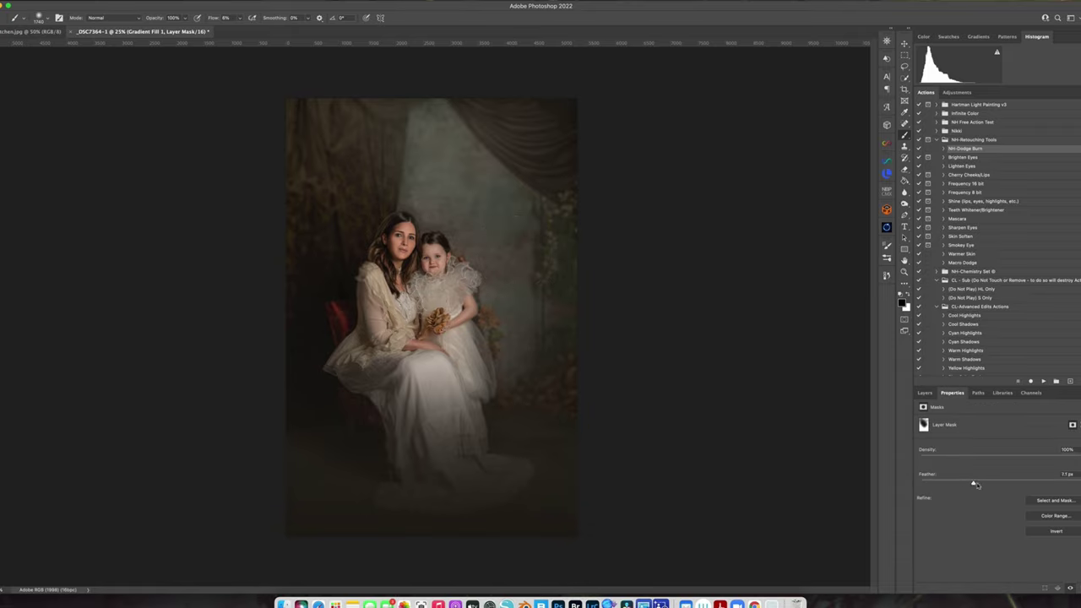
click(928, 393)
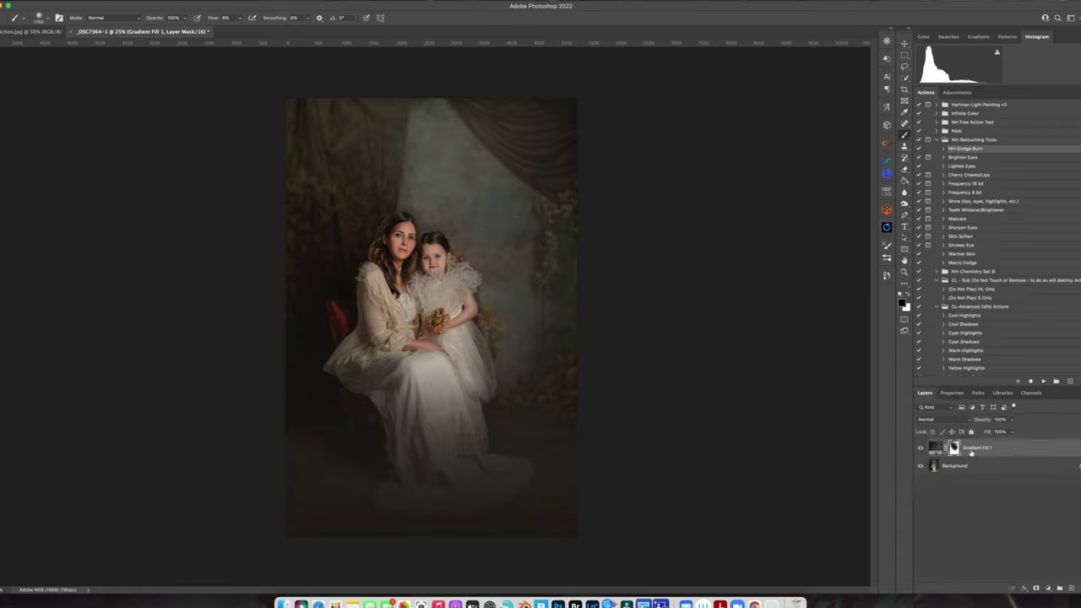
double_click(955, 448)
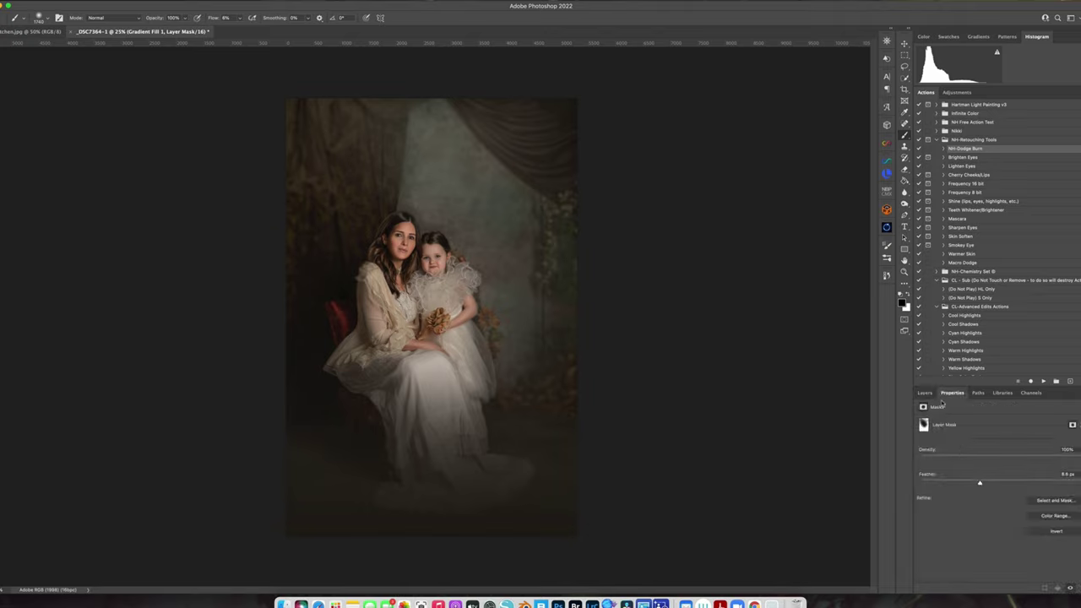
click(110, 2)
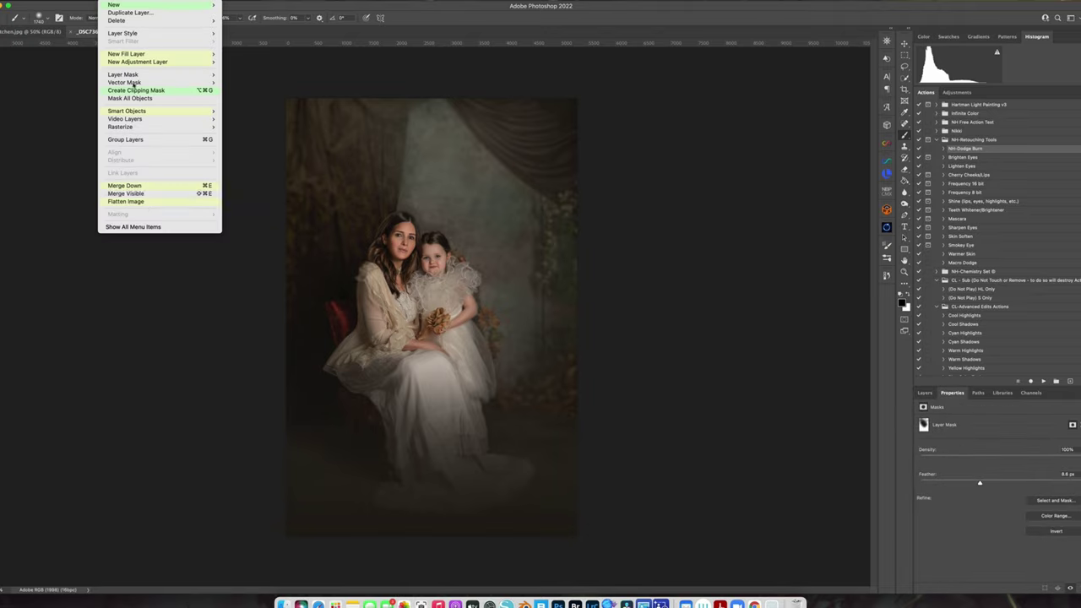
click(154, 205)
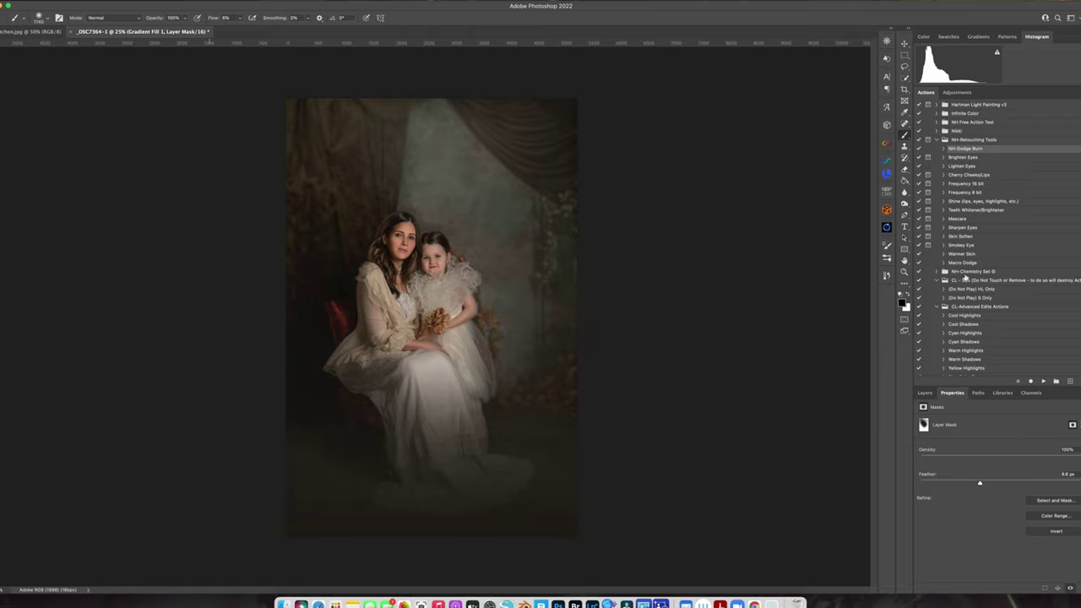
Run the NH-Dodge Burn action and select the mask of the Burn layer it creates
click(1043, 381)
click(924, 393)
click(932, 445)
click(970, 480)
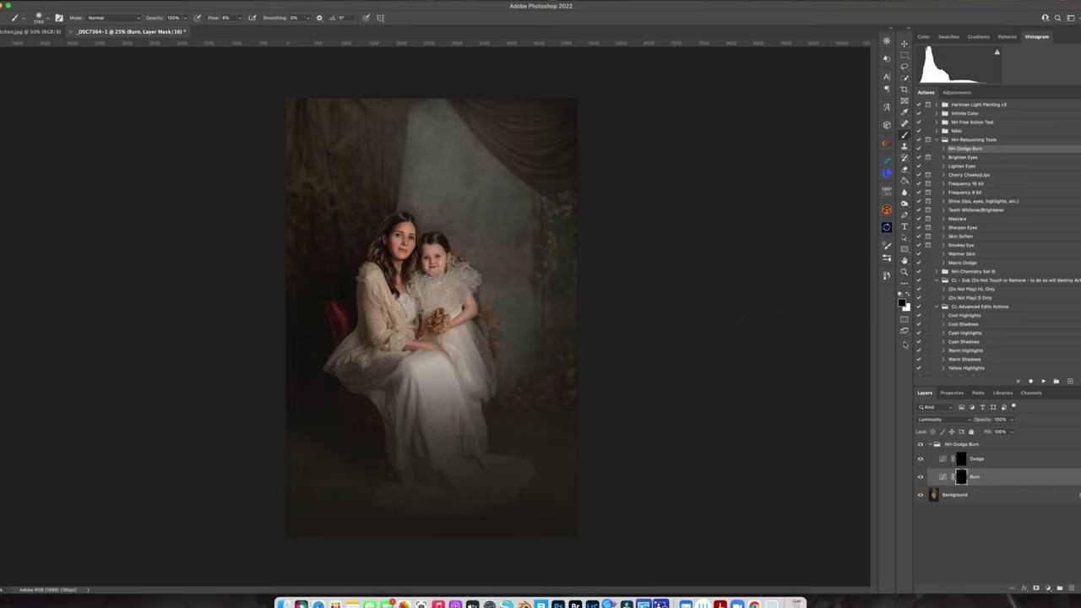
Burn along the mother's lips with a small white brush on the Burn mask at 300% zoom
key(super+plus)
key(super+plus)
key(super+plus)
key(super+plus)
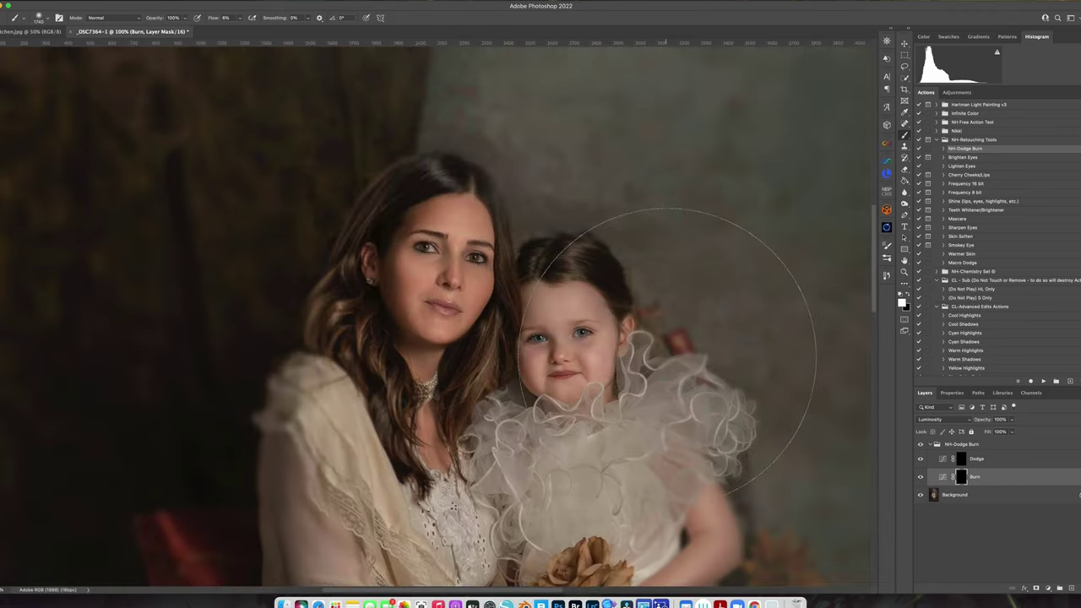
key(super+plus)
key(super+plus)
scroll(719, 332, up, 5)
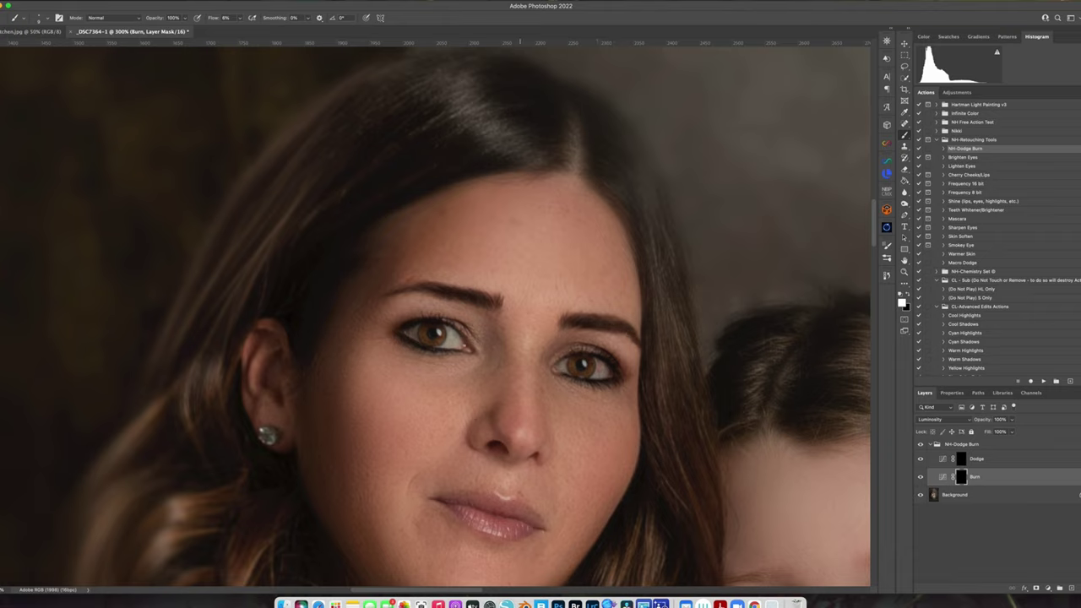
key(bracketright)
key(bracketright)
mouse_move(455, 502)
mouse_down()
mouse_move(535, 524)
mouse_move(510, 516)
mouse_up()
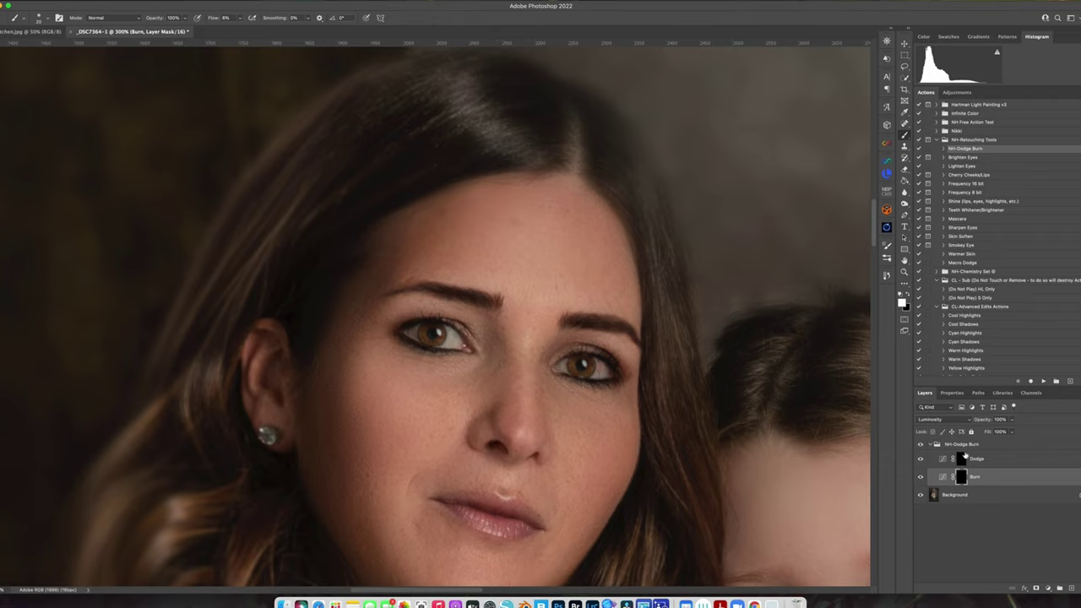
Brush white on the Dodge mask over the mother's irises, eye whites and lower lip to brighten them
click(967, 458)
click(439, 341)
drag(428, 339, 437, 340)
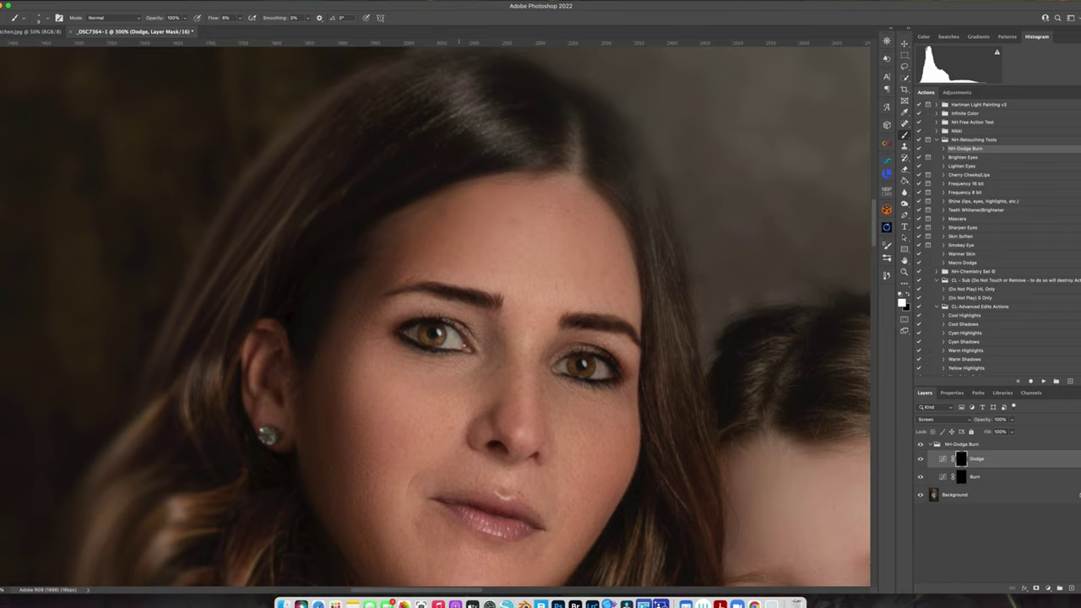
drag(459, 331, 463, 336)
click(566, 351)
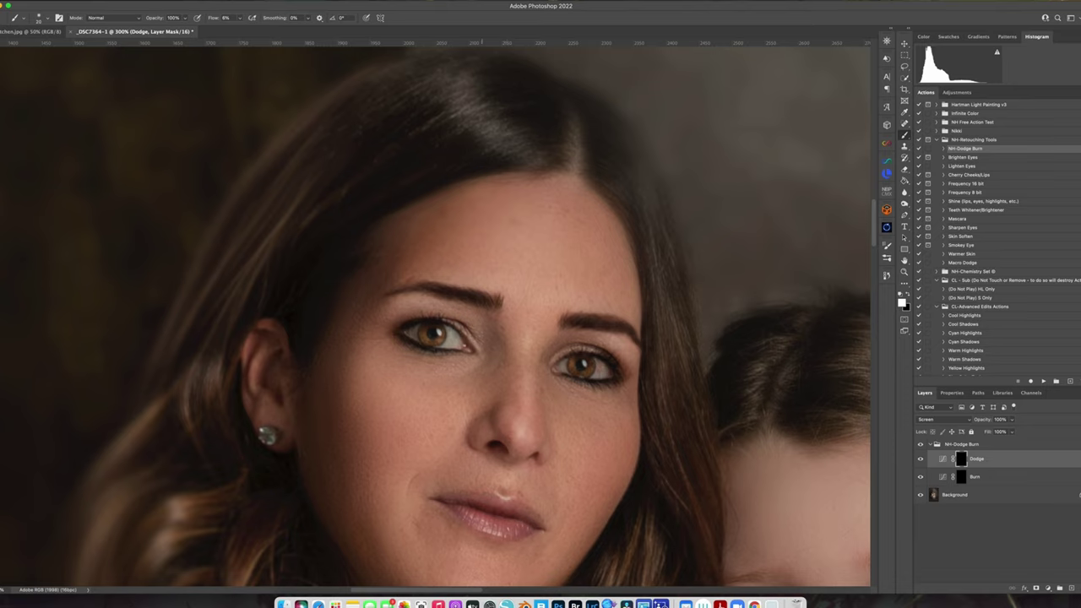
drag(491, 527, 478, 524)
Compare the whole portrait with the NH-Dodge Burn group collapsed and toggled on and off
key(super+minus)
key(super+minus)
key(super+minus)
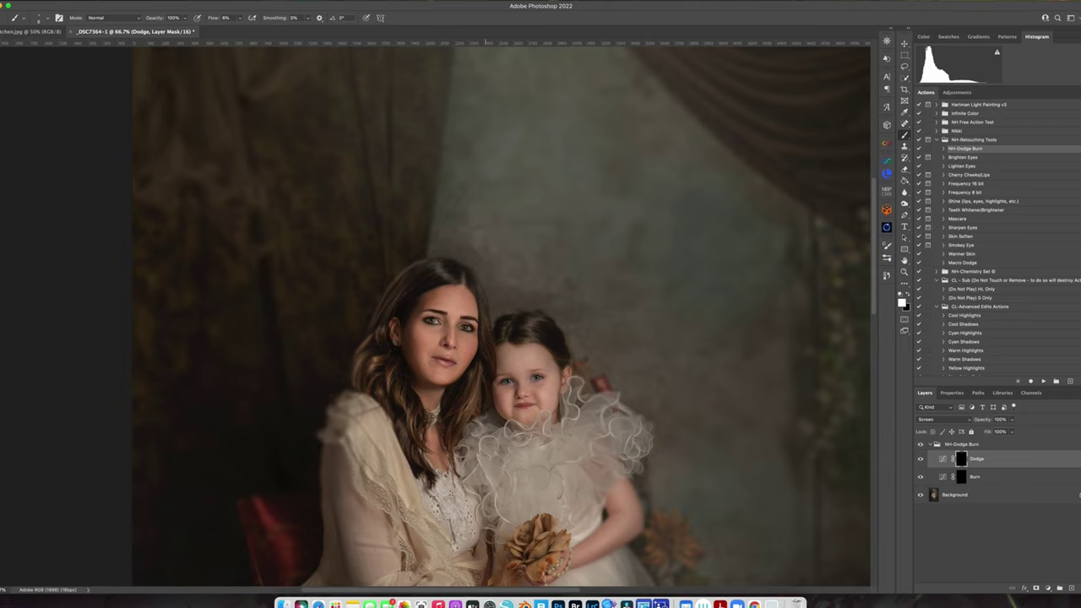
key(super+minus)
key(super+minus)
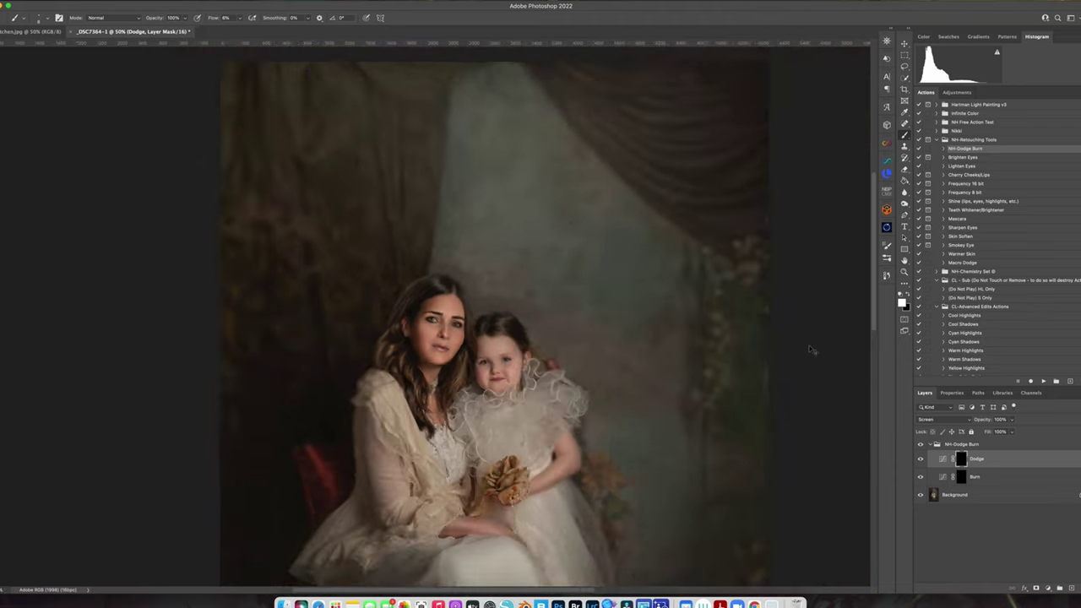
click(929, 445)
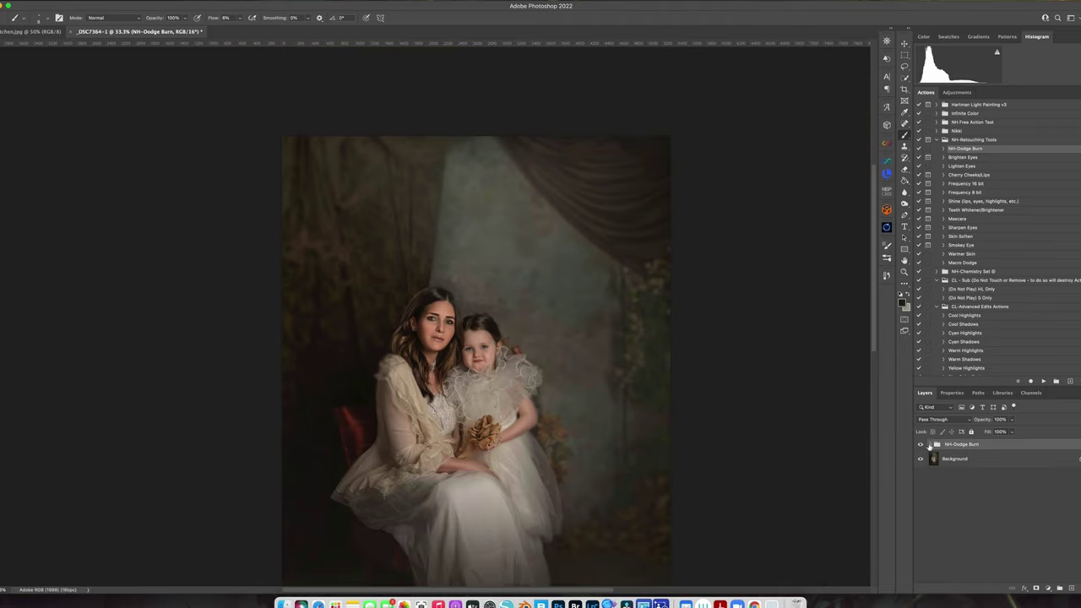
click(924, 446)
click(926, 443)
click(921, 445)
key(super+minus)
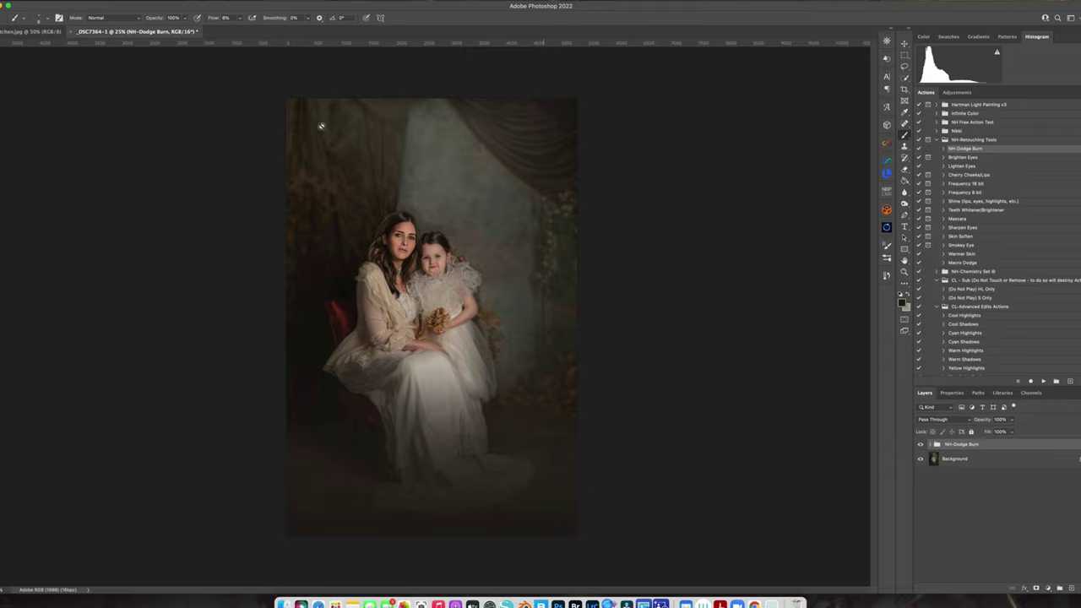
Flatten the image and duplicate the Background layer
click(109, 1)
click(154, 201)
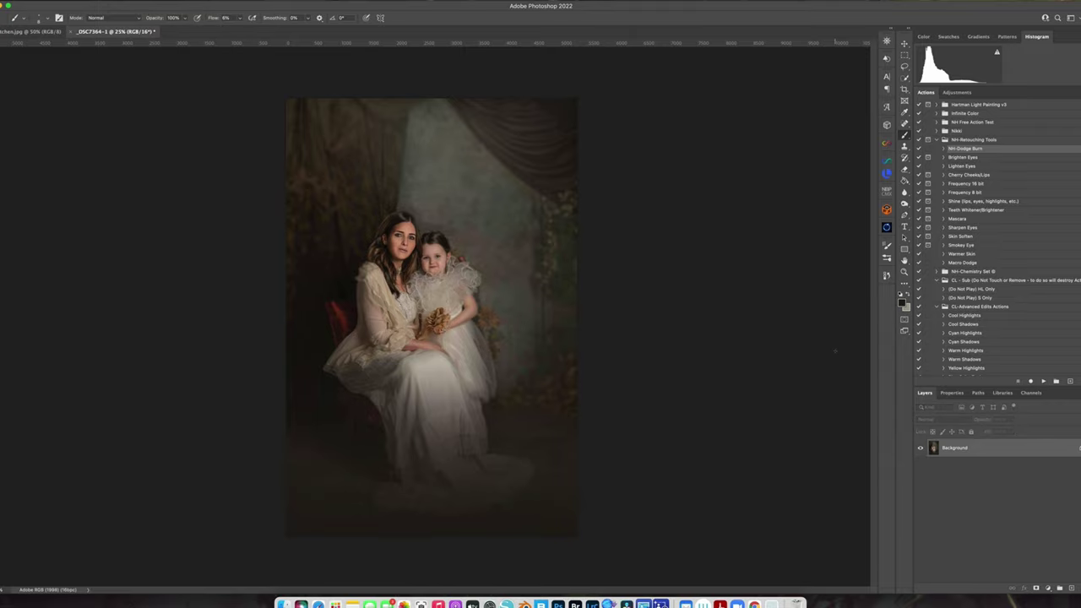
key(super+j)
Open the duplicated layer in the Alien Skin Exposure X4 filter
click(187, 2)
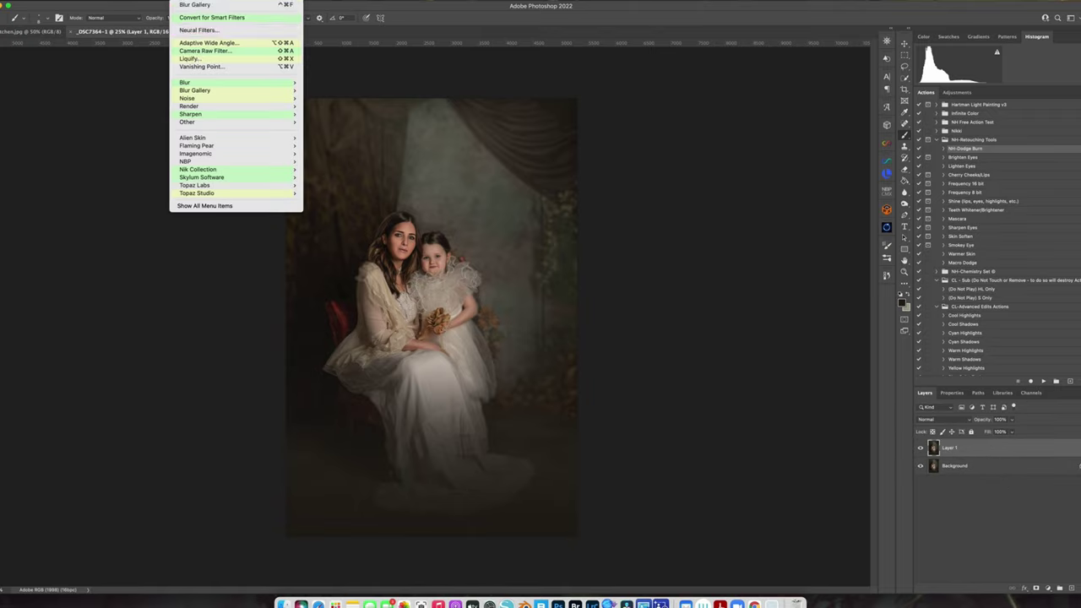
mouse_move(238, 138)
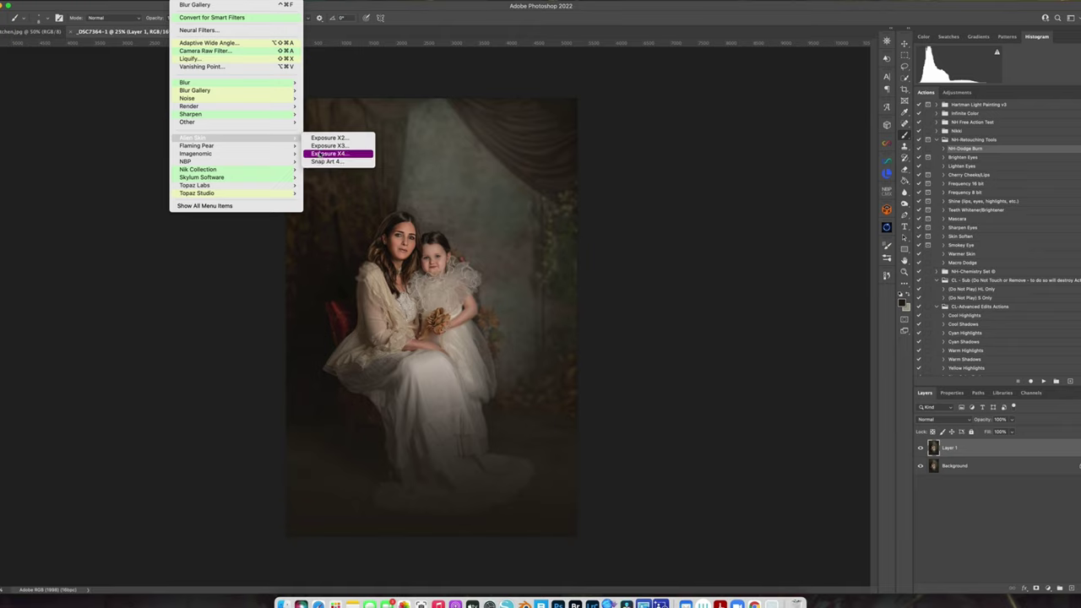
click(322, 154)
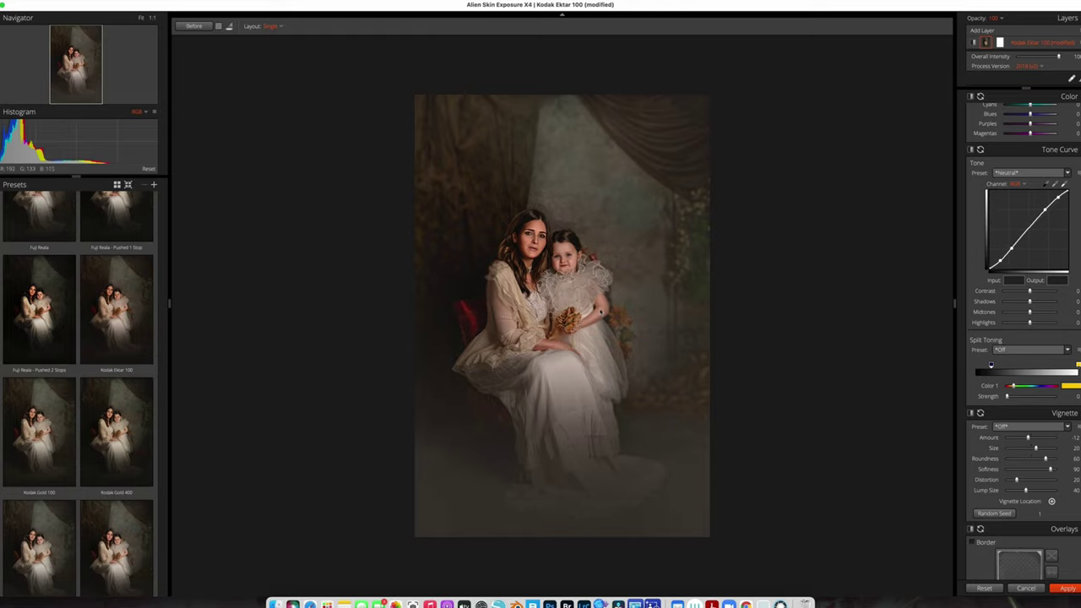
click(601, 311)
Raise the yellows' saturation and the oranges' luminance slightly in the detailed colour adjustments
scroll(1034, 411, up, 5)
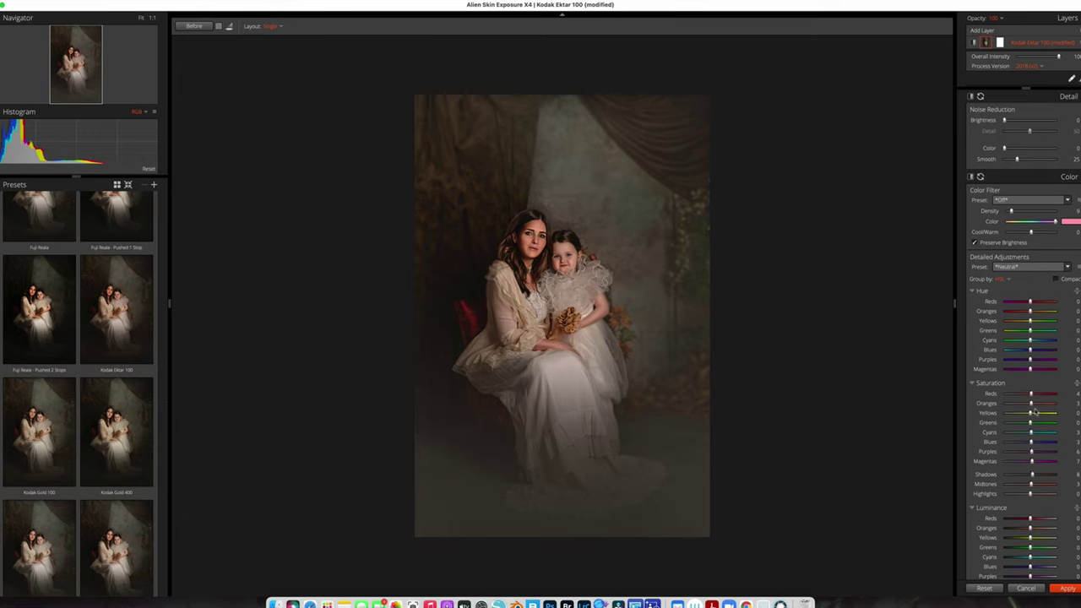
drag(1034, 412, 1037, 413)
drag(1029, 529, 1033, 531)
scroll(1022, 338, down, 10)
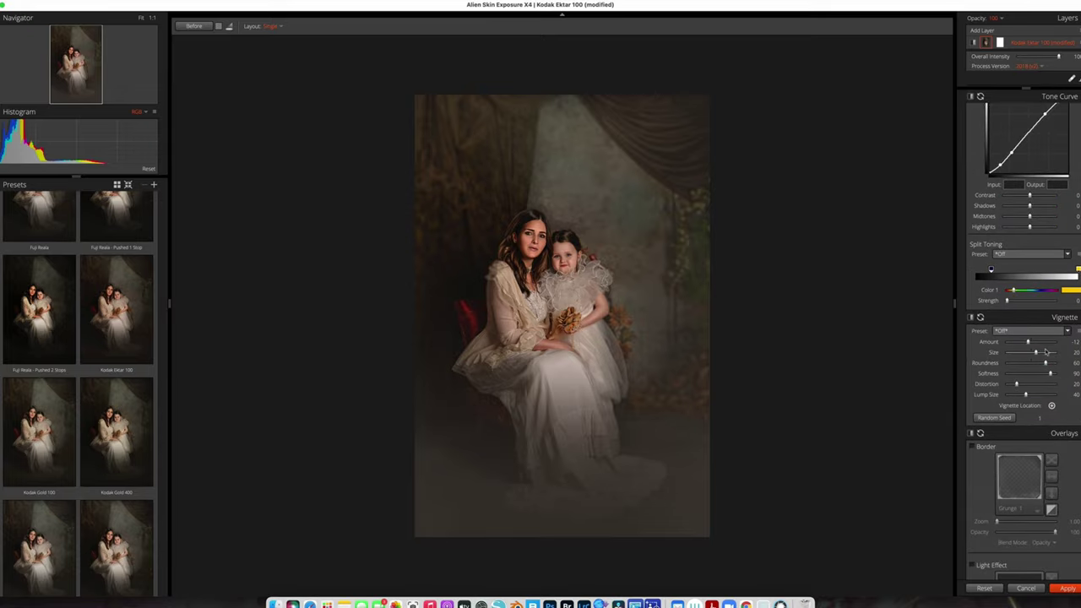
Set the vignette amount to 5 and reshape the dark end of the RGB tone curve slightly
drag(1027, 342, 1032, 343)
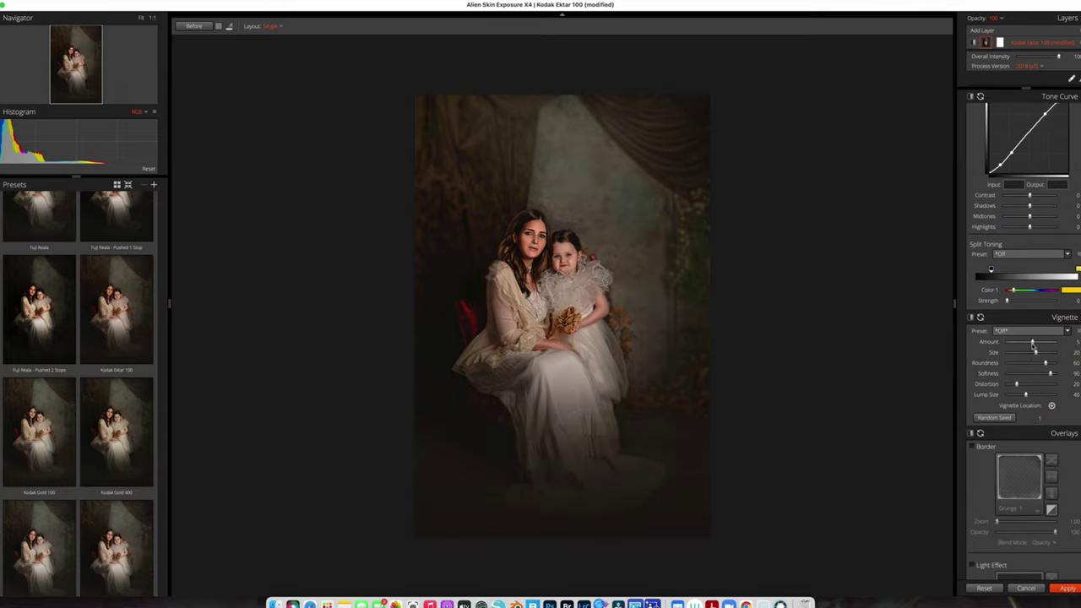
scroll(1032, 347, up, 5)
mouse_move(989, 361)
mouse_down()
mouse_move(1009, 361)
mouse_move(990, 362)
mouse_up()
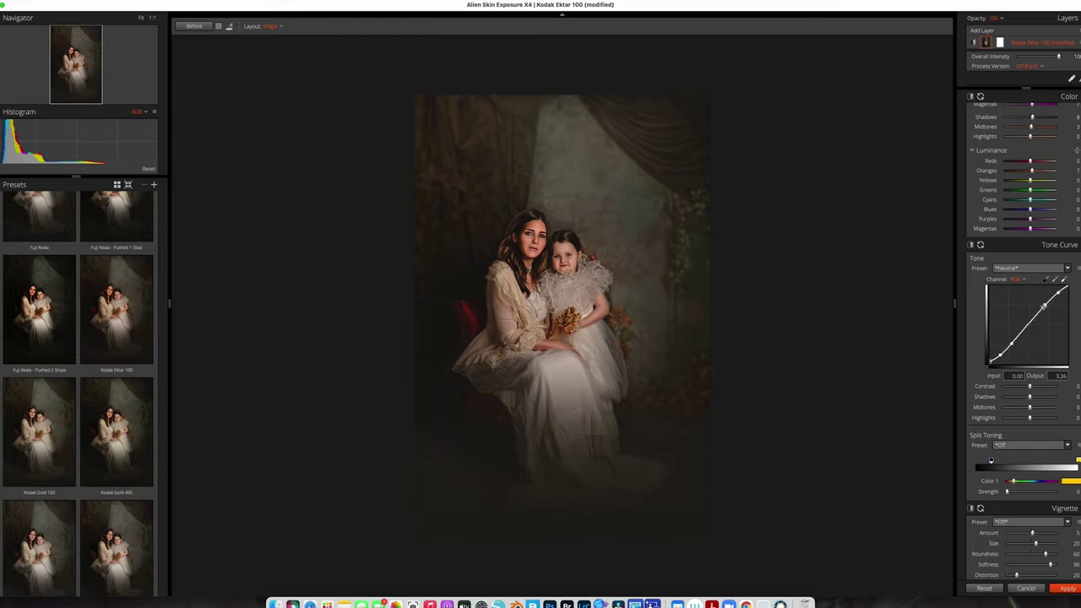
click(1011, 344)
drag(1011, 343, 999, 355)
Set highlights to -22, shadows to 22 and blacks to 35 in the basic adjustments and apply the filter
scroll(1022, 338, up, 10)
drag(1028, 135, 1029, 137)
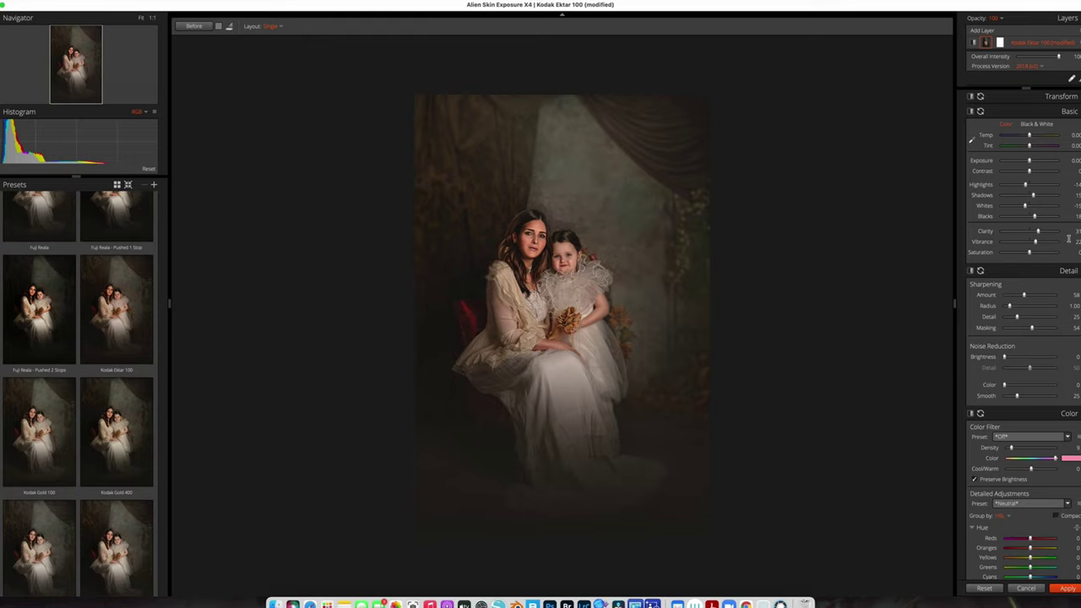
drag(1034, 216, 1022, 188)
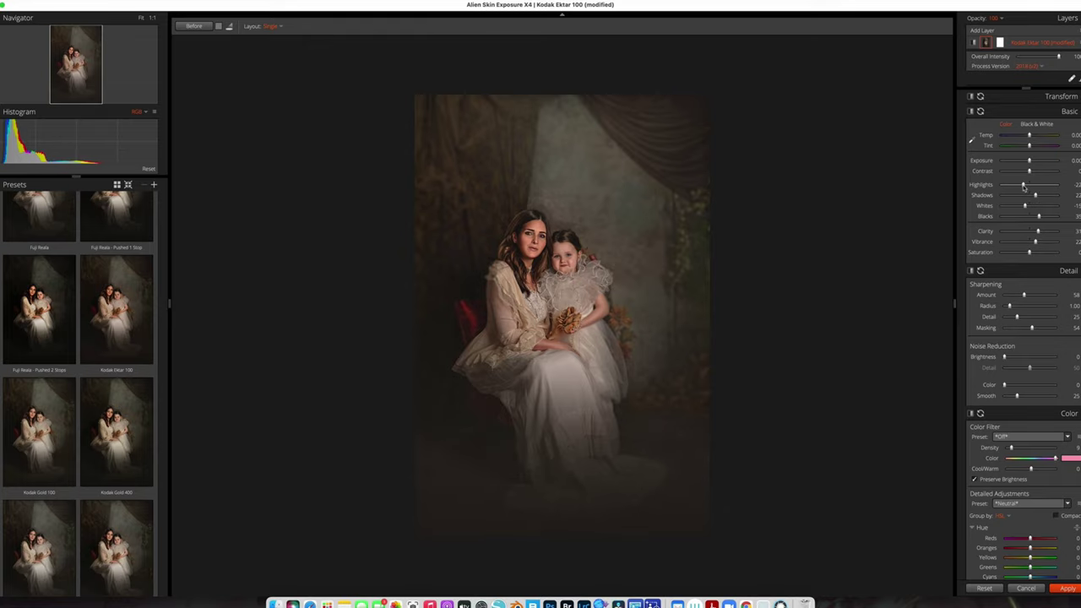
scroll(1070, 282, down, 10)
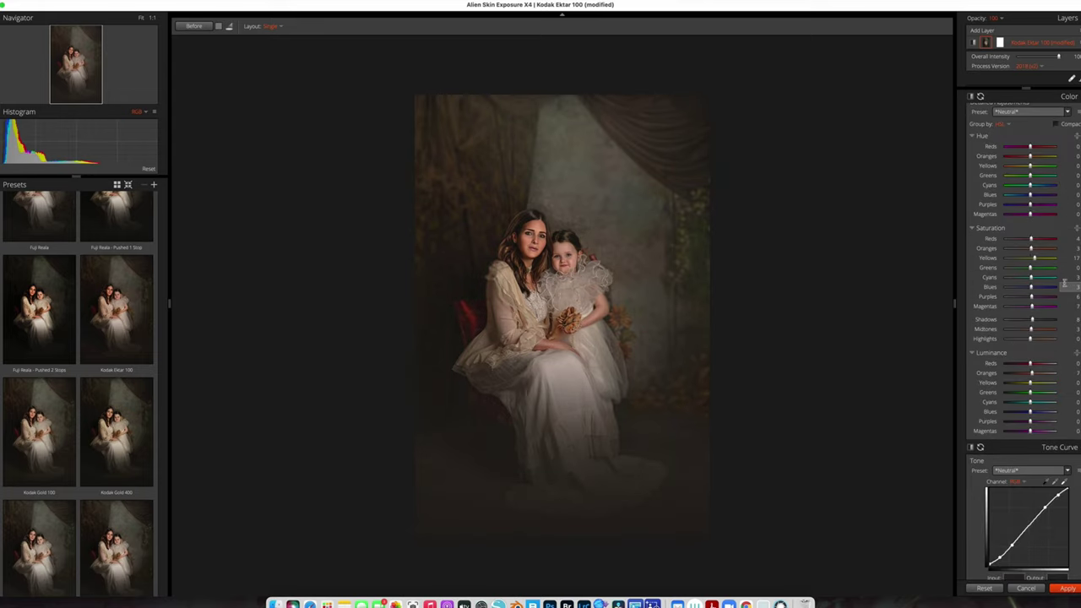
click(1067, 588)
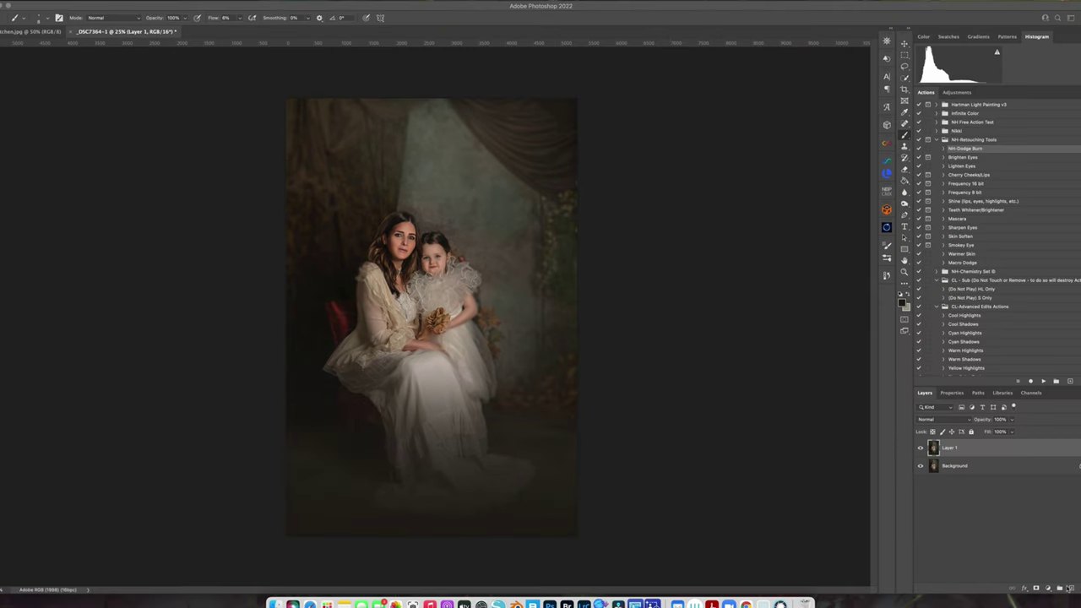
Examine the mother's and child's faces close up at 300% with the filtered Layer 1 hidden and shown
key(super+equal)
key(super+equal)
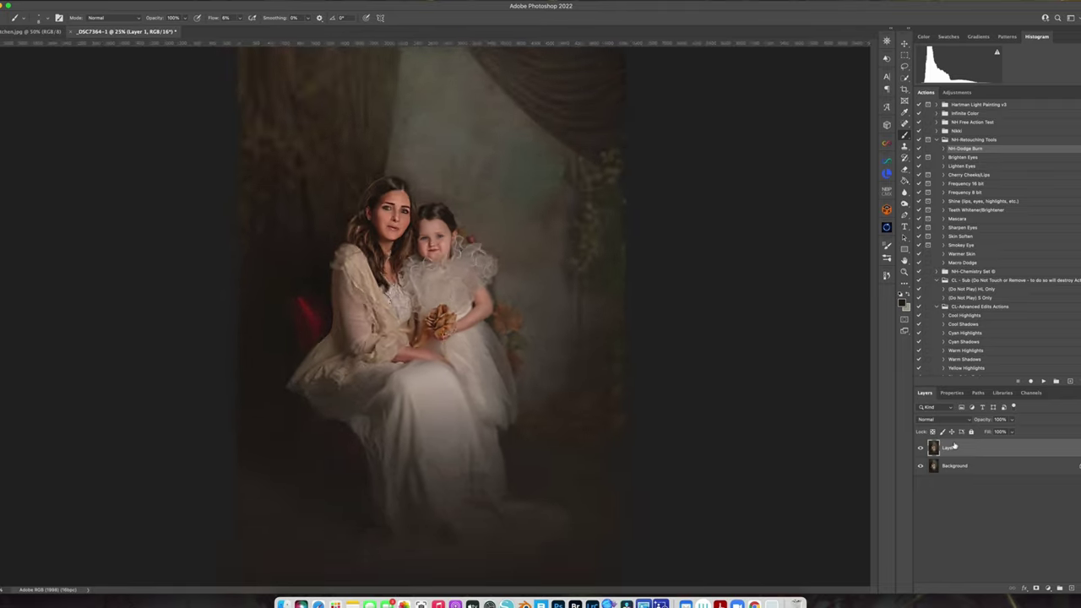
key(super+equal)
key(super+equal)
key(super+equal)
key(super+equal)
scroll(574, 381, up, 8)
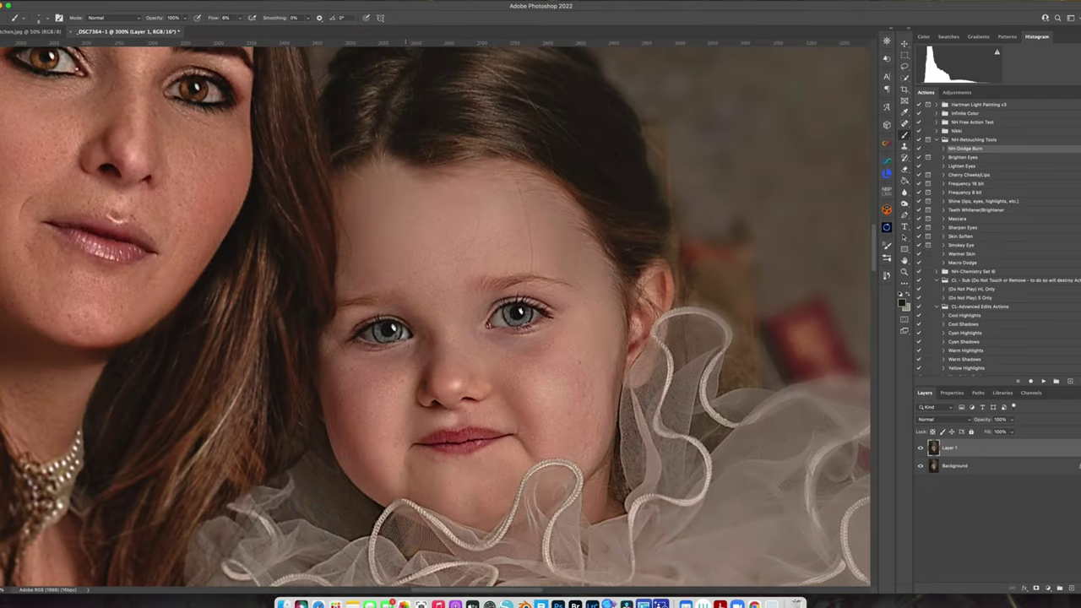
drag(443, 162, 700, 284)
click(921, 449)
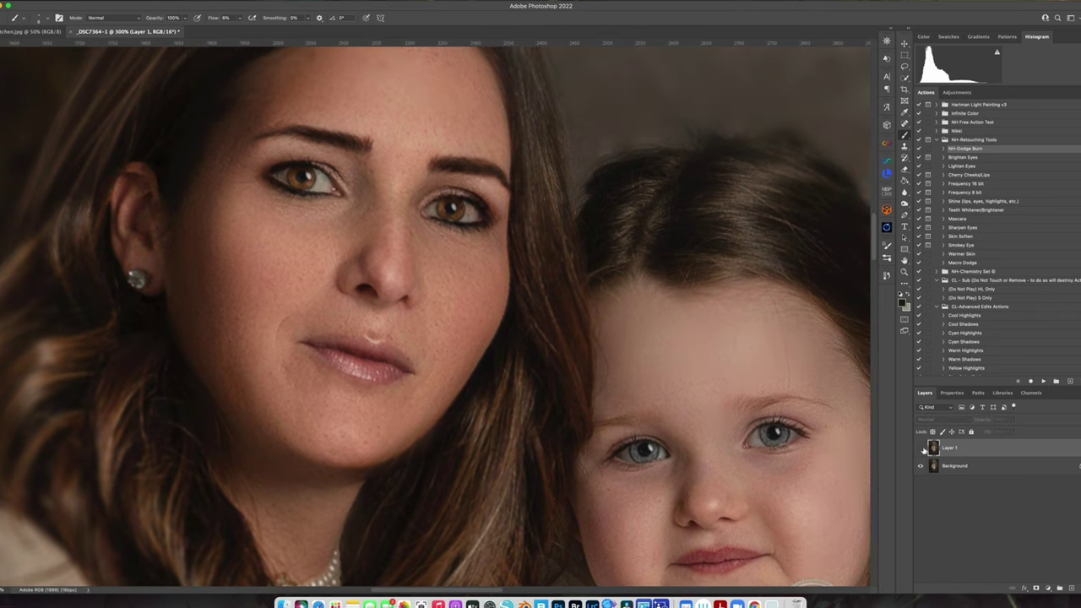
click(922, 448)
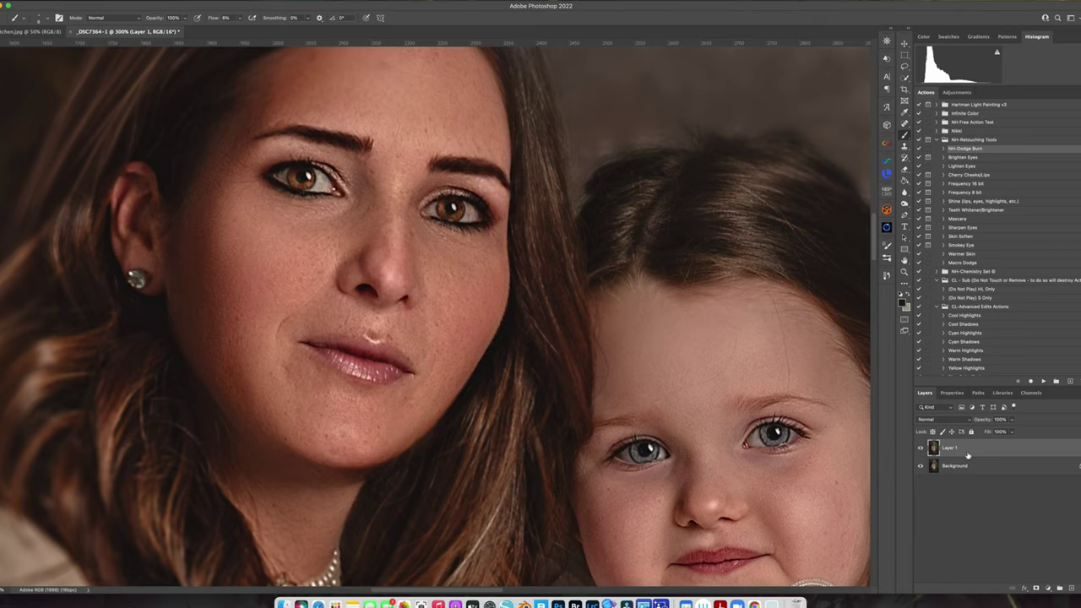
Delete the filtered Layer 1 and make a fresh duplicate of the Background layer for spot healing
key(BackSpace)
key(super+j)
click(905, 124)
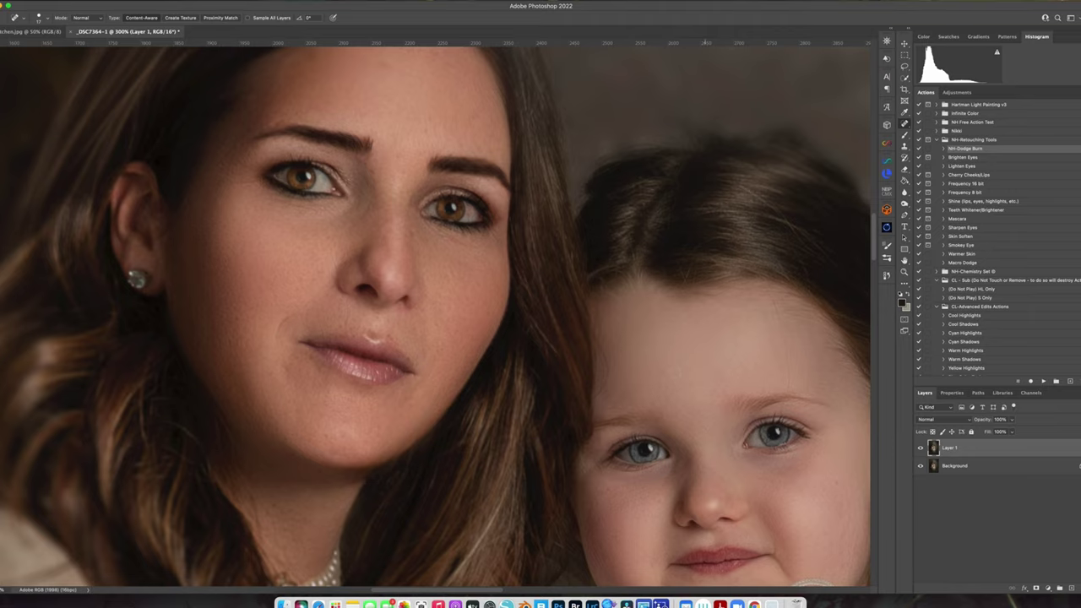
Spot-heal the stray hairs on the child's forehead and the small marks on her cheek and near her eye
mouse_move(738, 336)
mouse_down()
mouse_move(707, 383)
mouse_move(616, 407)
mouse_up()
drag(765, 284, 790, 402)
drag(771, 294, 790, 345)
drag(712, 417, 576, 228)
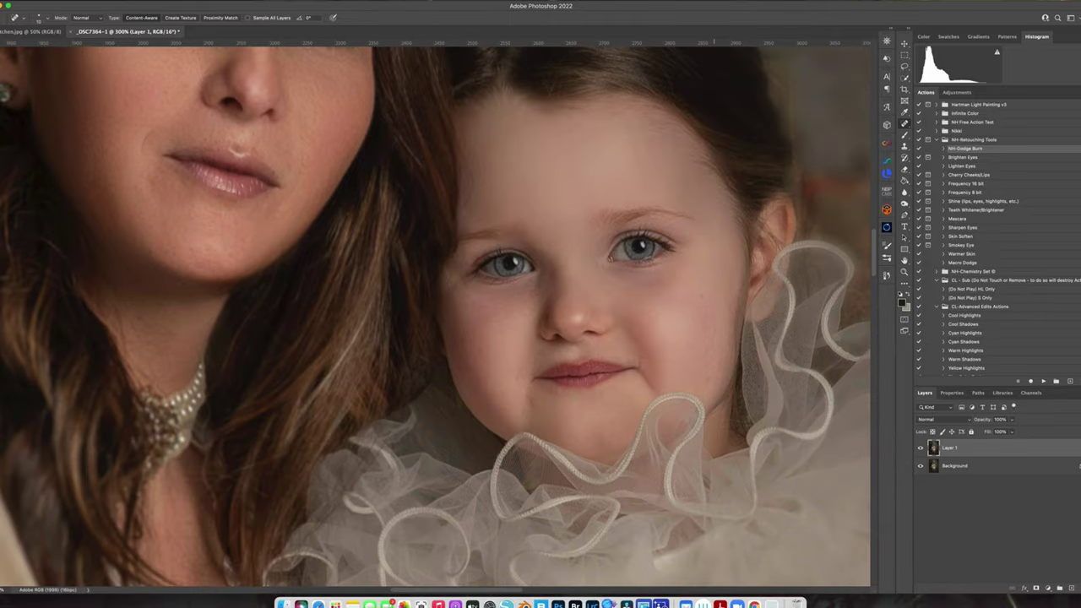
click(720, 361)
click(462, 281)
Spot-heal the blemishes on the mother's nose, above her upper lip and across her forehead
drag(438, 258, 640, 446)
drag(432, 222, 440, 277)
click(413, 321)
click(448, 227)
mouse_move(496, 182)
mouse_down()
mouse_move(485, 262)
mouse_move(462, 278)
mouse_move(492, 275)
mouse_up()
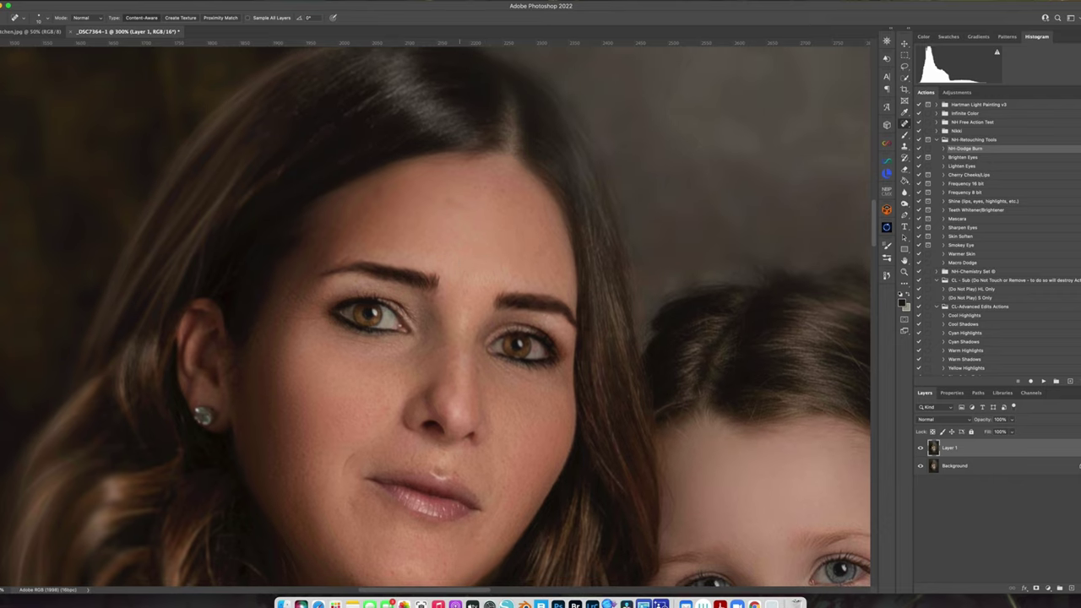
drag(457, 201, 377, 189)
drag(543, 184, 553, 243)
Spot-heal the remaining blemishes on the mother's cheeks, beside her nose and around her mouth
scroll(495, 379, down, 3)
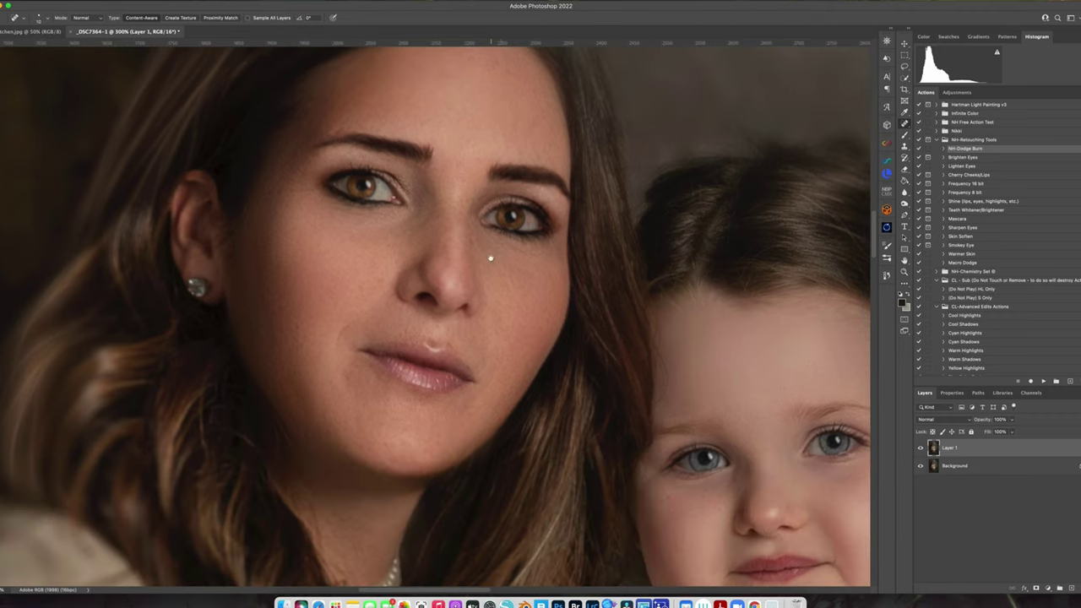
mouse_move(506, 287)
mouse_down()
mouse_move(524, 311)
mouse_move(510, 284)
mouse_up()
drag(473, 239, 473, 245)
click(500, 242)
click(348, 375)
click(346, 376)
click(343, 336)
drag(492, 372, 492, 390)
click(409, 326)
click(370, 308)
drag(468, 222, 453, 328)
Flatten the healed image and run the Exposure X4 filter on it again
drag(712, 444, 454, 227)
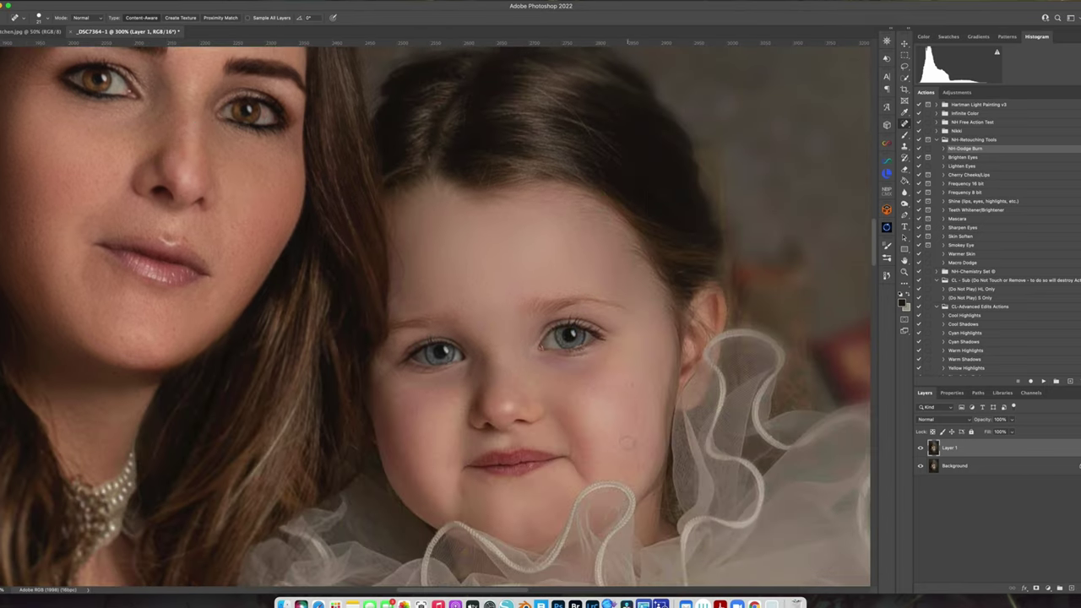
key(super+minus)
key(super+minus)
key(super+minus)
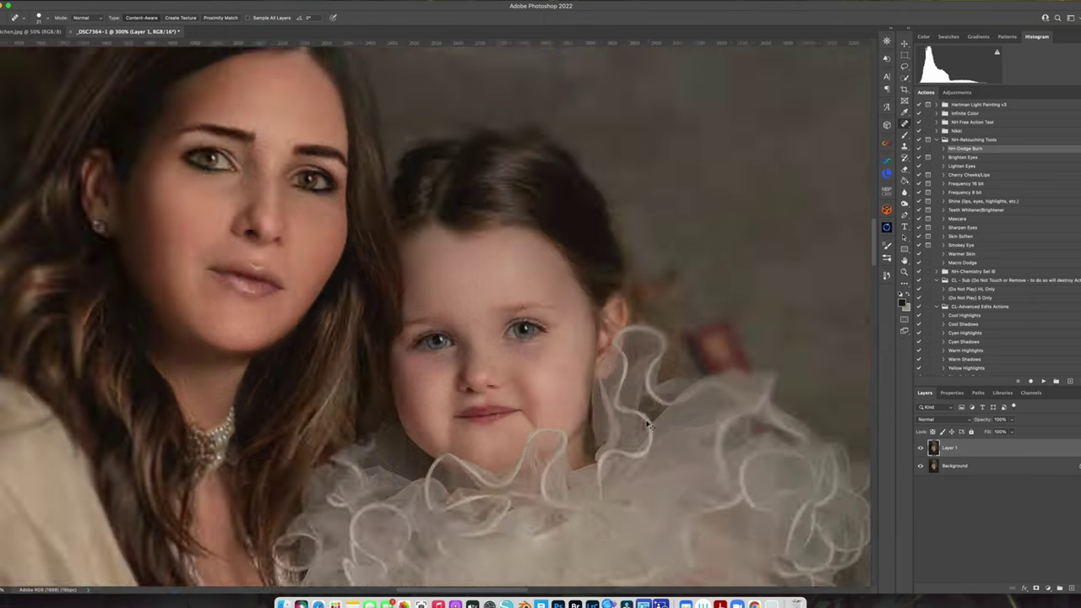
key(super+minus)
key(super+minus)
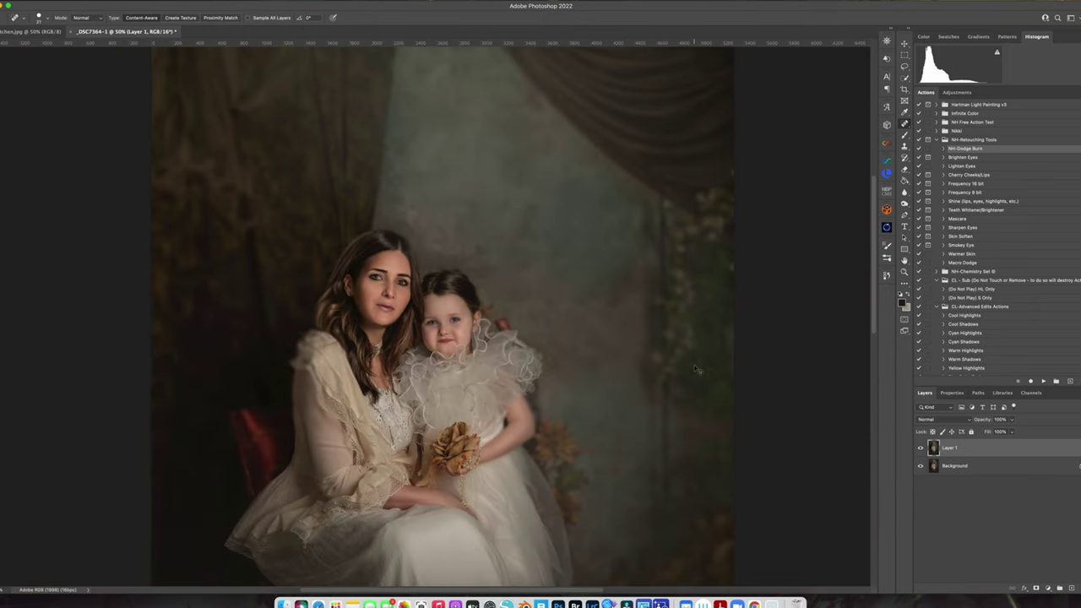
click(111, 1)
click(150, 201)
click(181, 2)
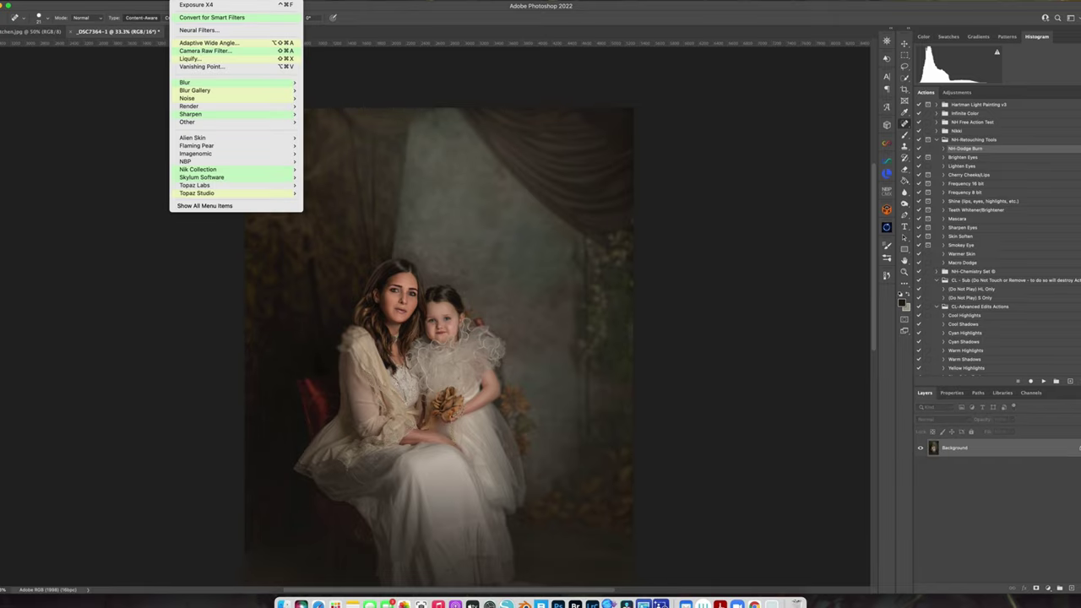
click(187, 3)
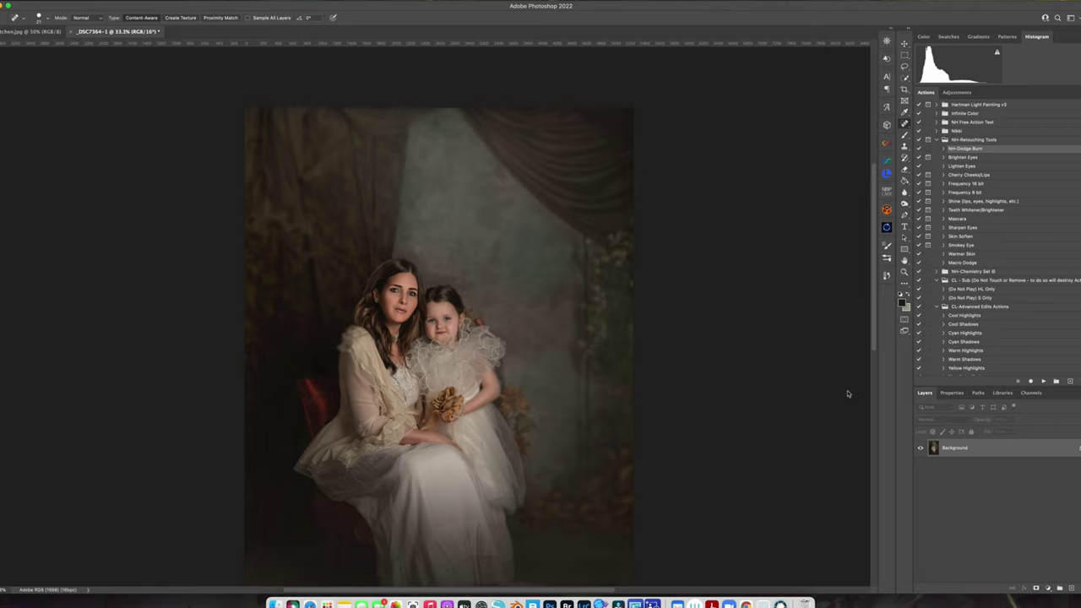
On a new layer, brush sampled backdrop colours softly over the background around the mother's and child's heads
click(1071, 589)
key(b)
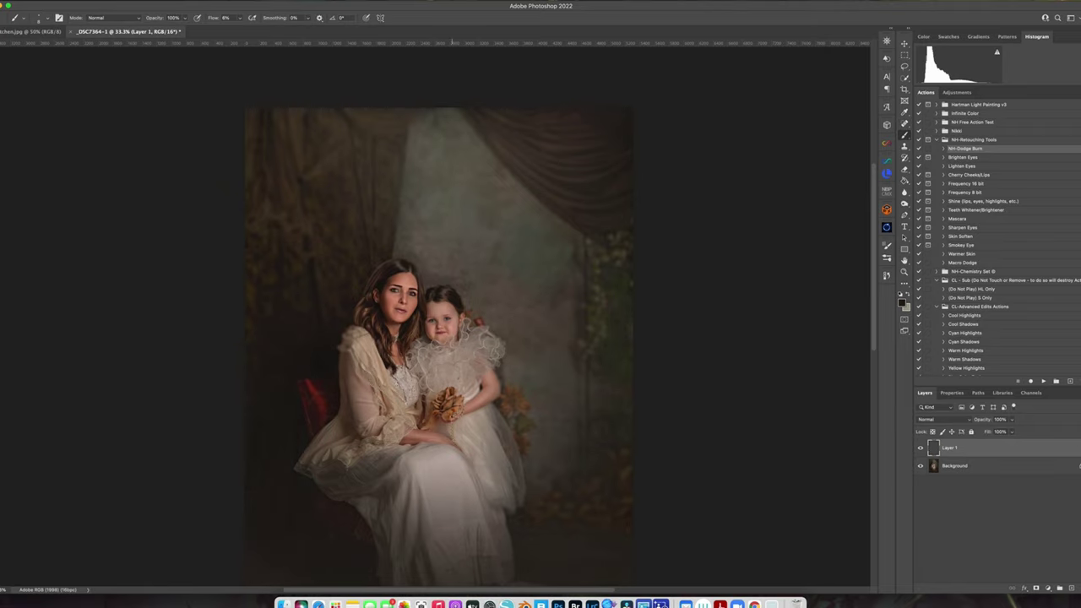
ctrl+alt+drag(459, 220, 464, 220)
alt+click(446, 219)
ctrl+alt+drag(423, 254, 414, 254)
alt+click(456, 226)
alt+click(481, 309)
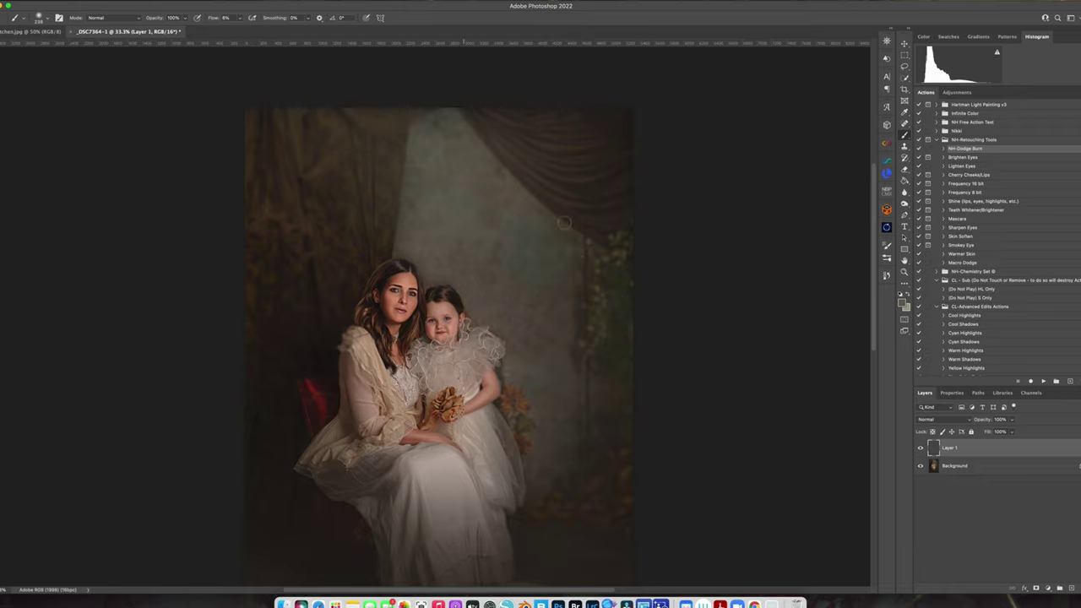
Compare the whole portrait with the painted Layer 1 hidden and shown, and flatten the image
key(super+minus)
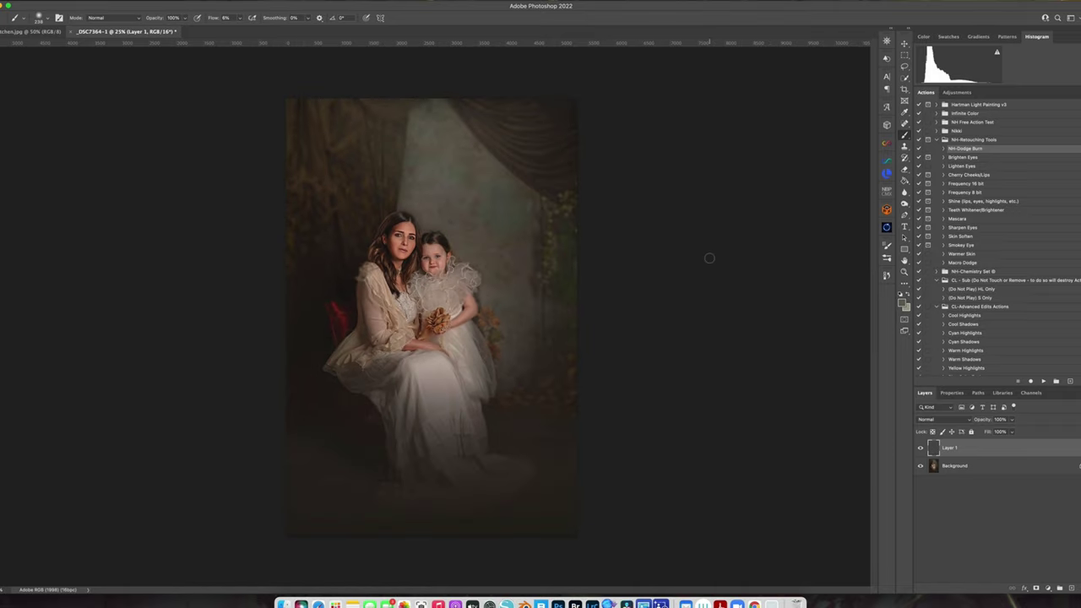
click(919, 449)
click(920, 448)
click(921, 449)
click(920, 448)
click(110, 2)
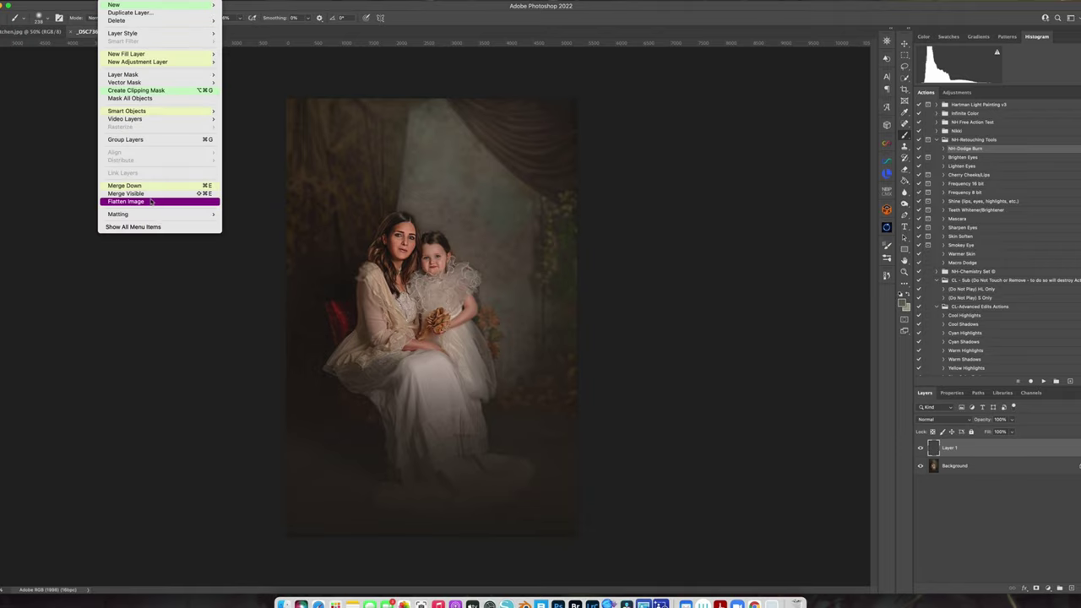
click(150, 202)
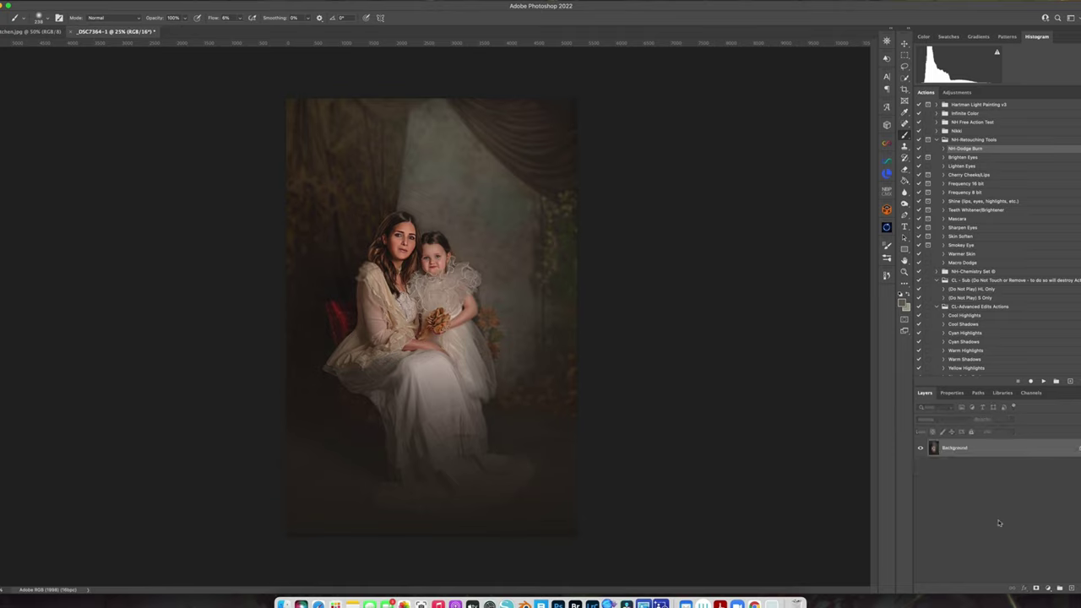
Add a Curves adjustment layer that brightens the portrait slightly in the highlights and shadows
click(1048, 588)
click(1051, 439)
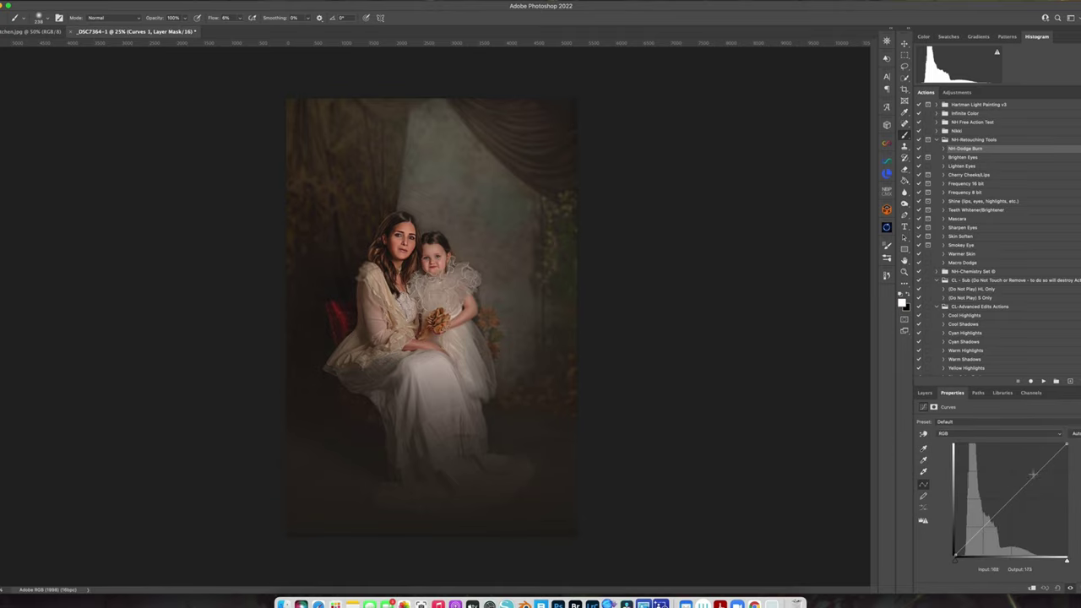
drag(1038, 469, 1037, 464)
click(982, 524)
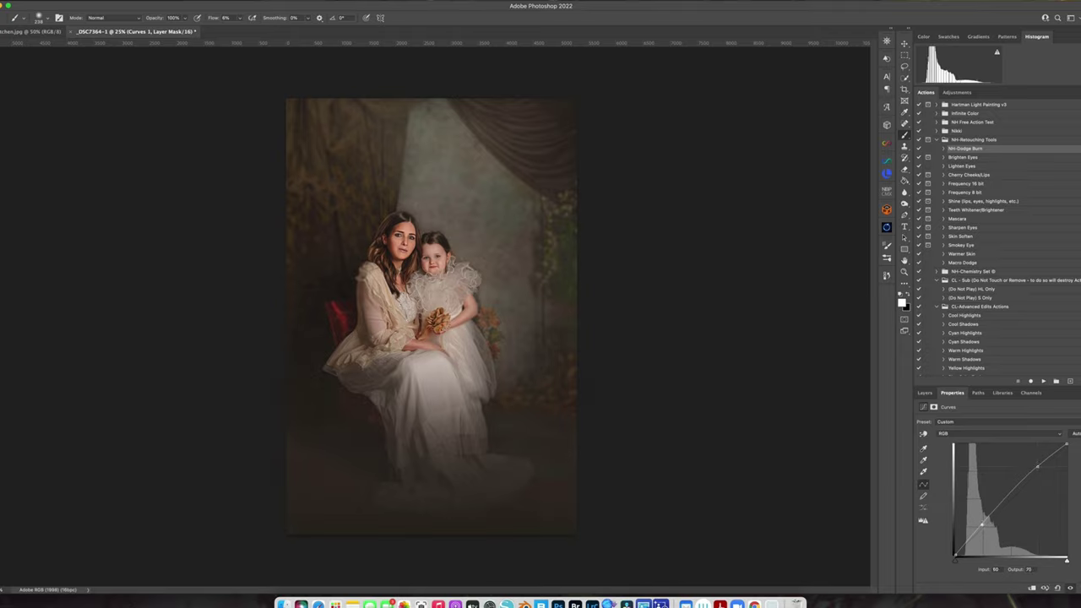
Compare the portrait with the Curves 1 layer hidden and shown, and flatten the image
click(925, 393)
click(922, 447)
click(921, 448)
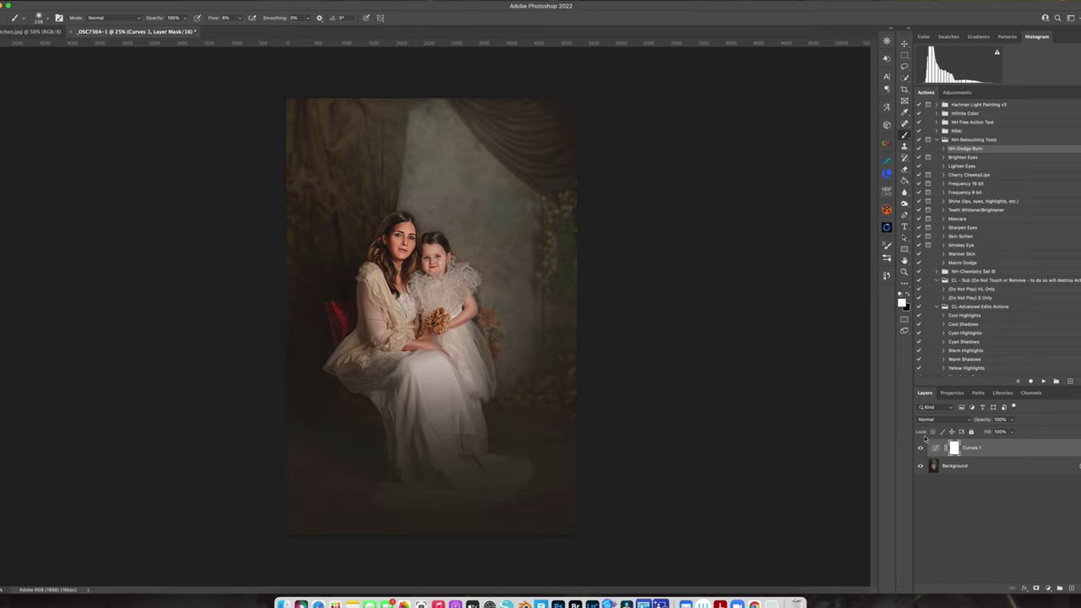
click(110, 2)
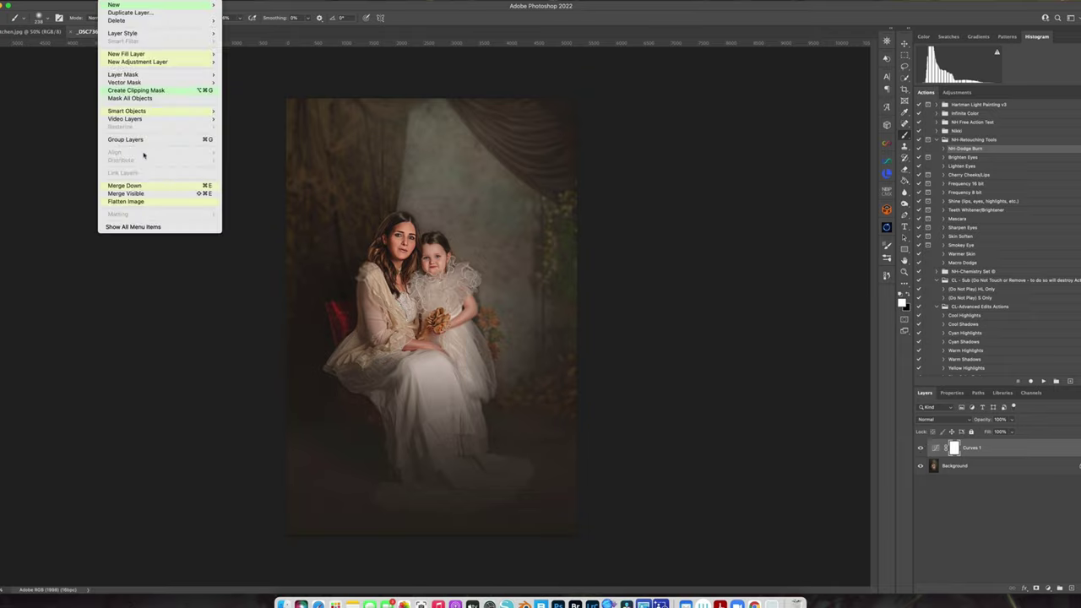
click(141, 199)
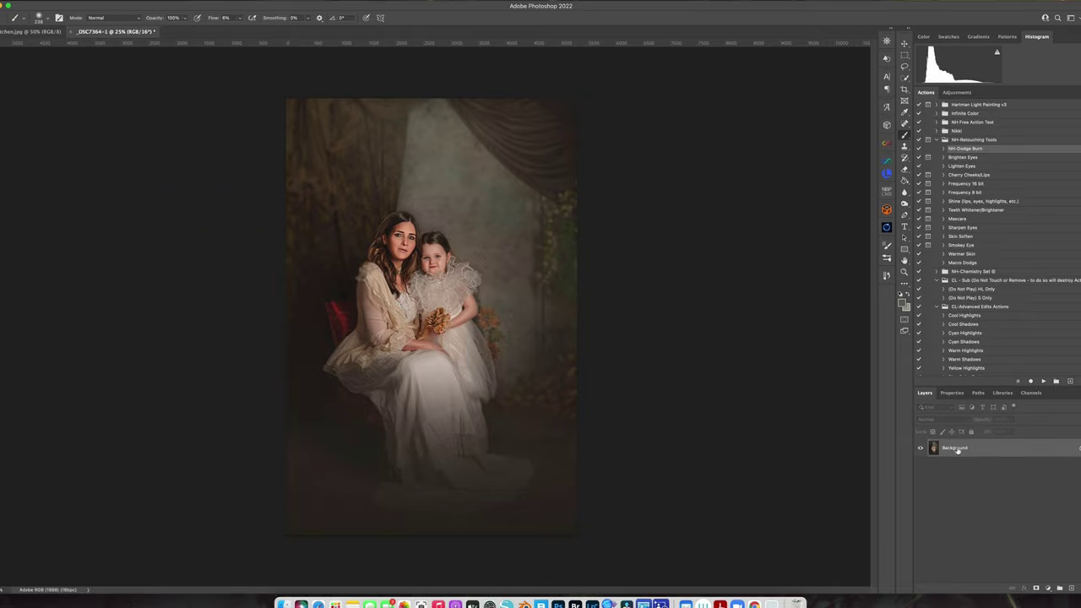
Add a Selective Color adjustment layer and set the blacks to Cyan -4 and Yellow +1 with slightly more black
click(1047, 590)
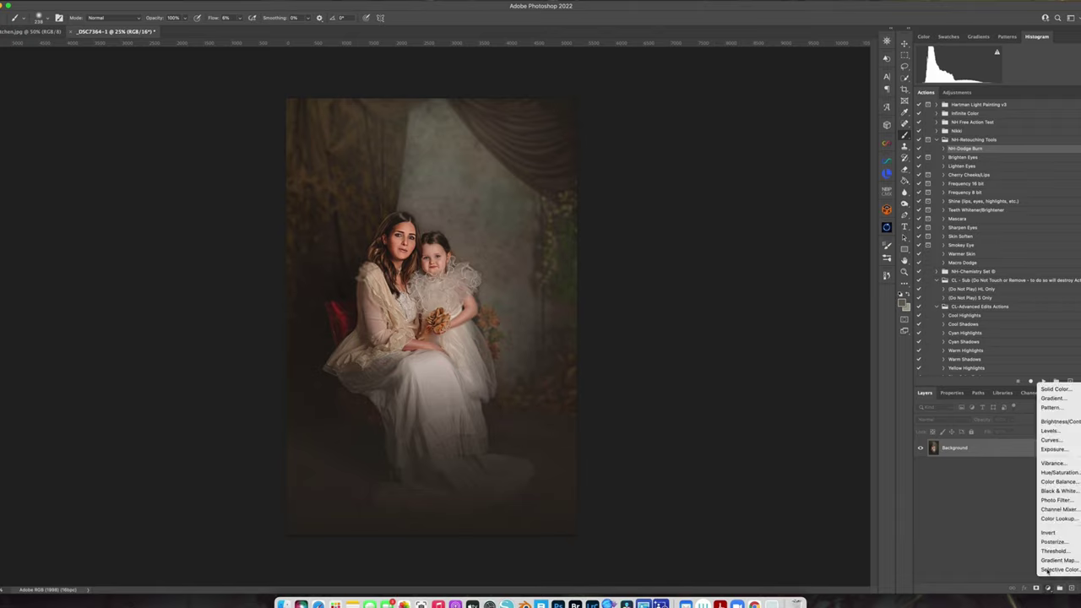
click(1056, 572)
click(971, 432)
click(972, 488)
drag(1001, 453, 1004, 501)
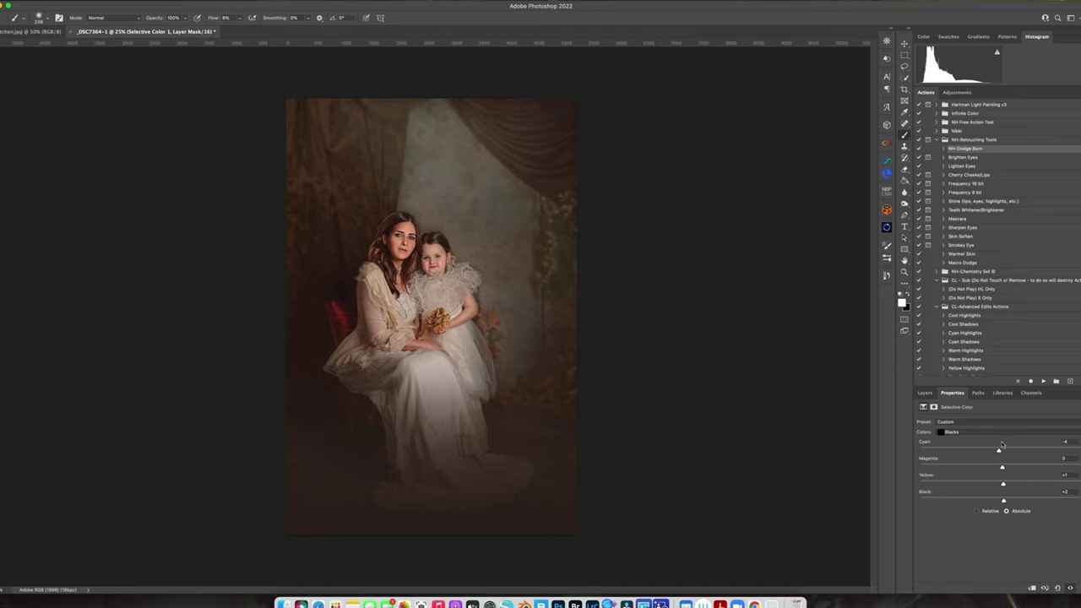
Fine-tune the cyan, yellow and black amounts of the neutrals and the yellow and black amounts of the whites
click(967, 431)
click(971, 424)
drag(1002, 451, 999, 485)
drag(1003, 502, 1003, 502)
click(954, 431)
click(957, 424)
mouse_move(1003, 487)
mouse_down()
mouse_move(1069, 475)
mouse_move(1017, 478)
mouse_move(1006, 502)
mouse_up()
Compare the portrait with the Selective Color 1 layer toggled on and off
click(924, 392)
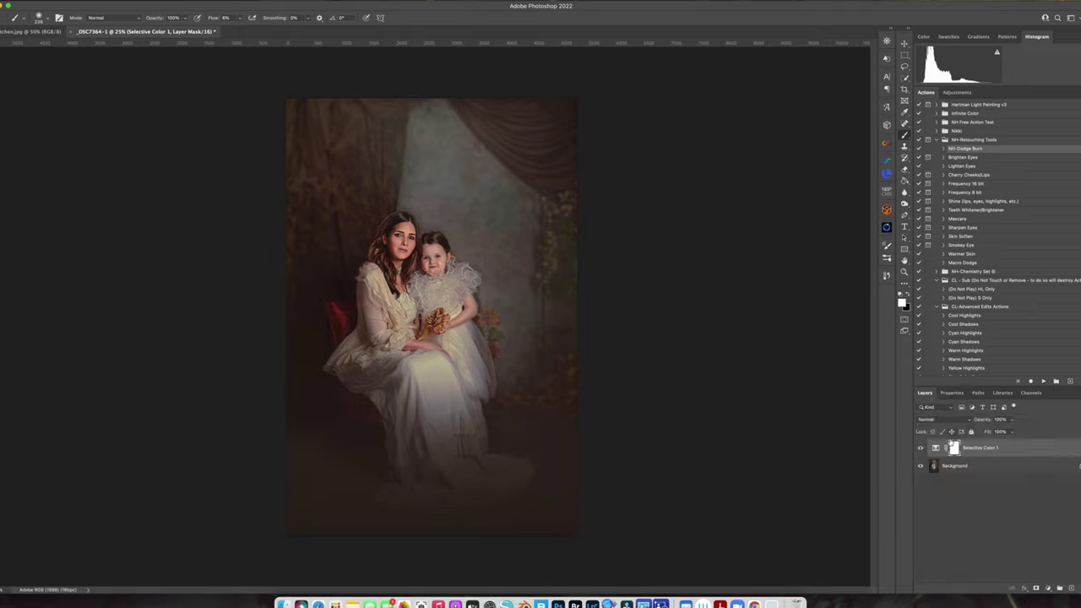
click(921, 448)
click(920, 449)
click(921, 447)
click(919, 448)
Select the Background layer and set the foreground colour to a dark golden yellow
click(943, 467)
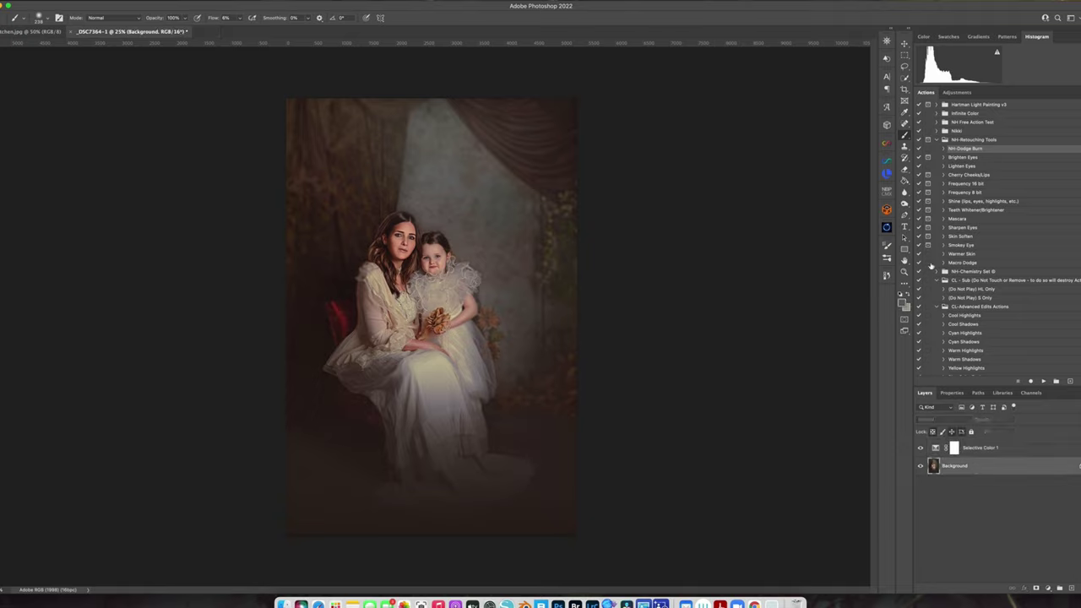
click(902, 301)
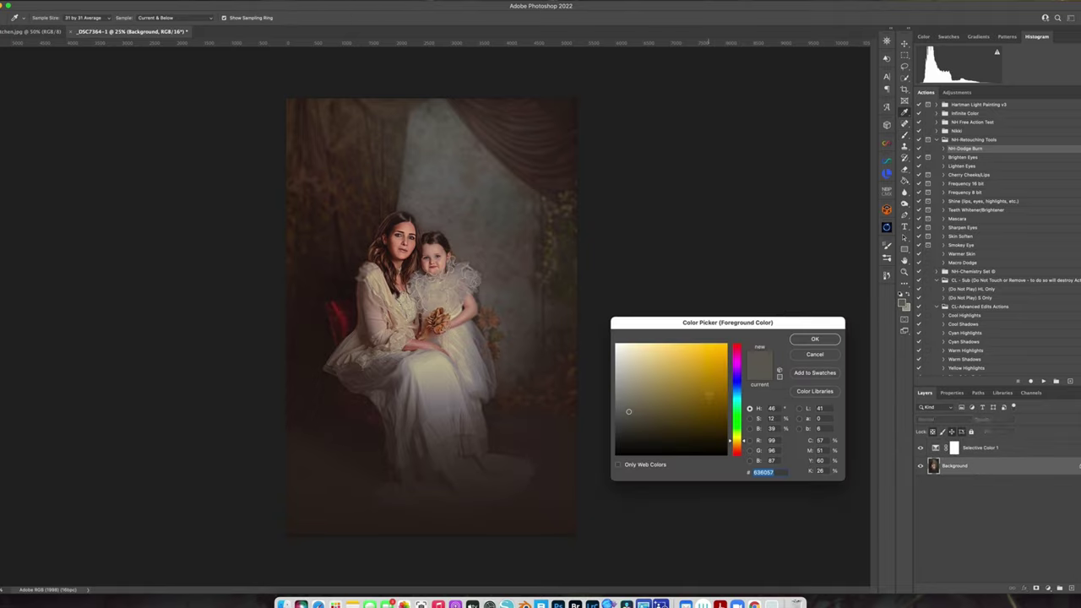
click(709, 390)
click(812, 339)
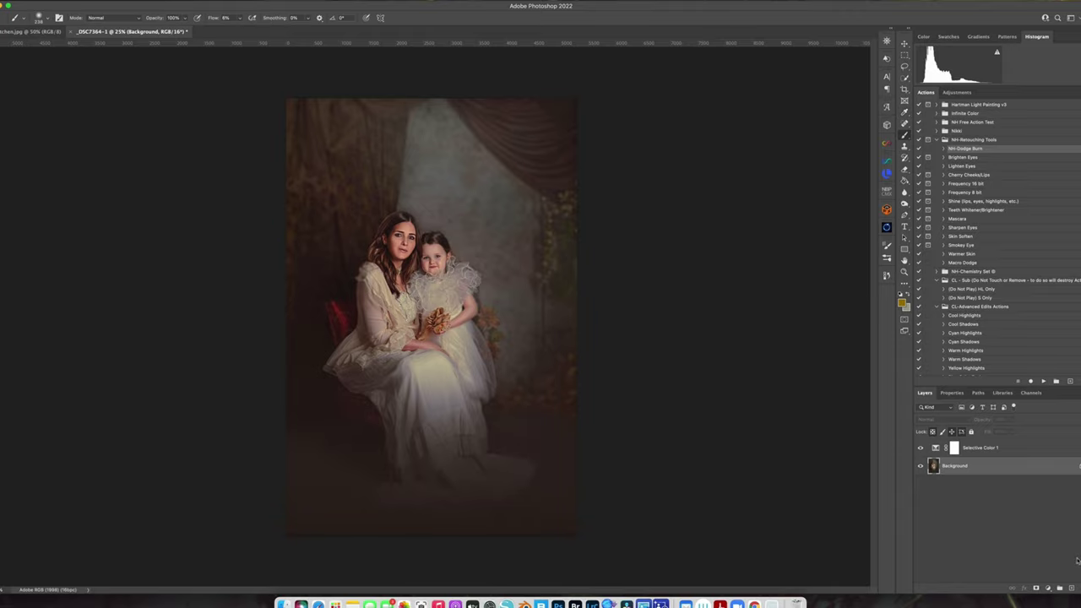
Add a radial gradient fill layer above Selective Color 1 in the dark golden yellow and centre its glow at the portrait's upper edge
click(1005, 449)
key(d)
click(1048, 588)
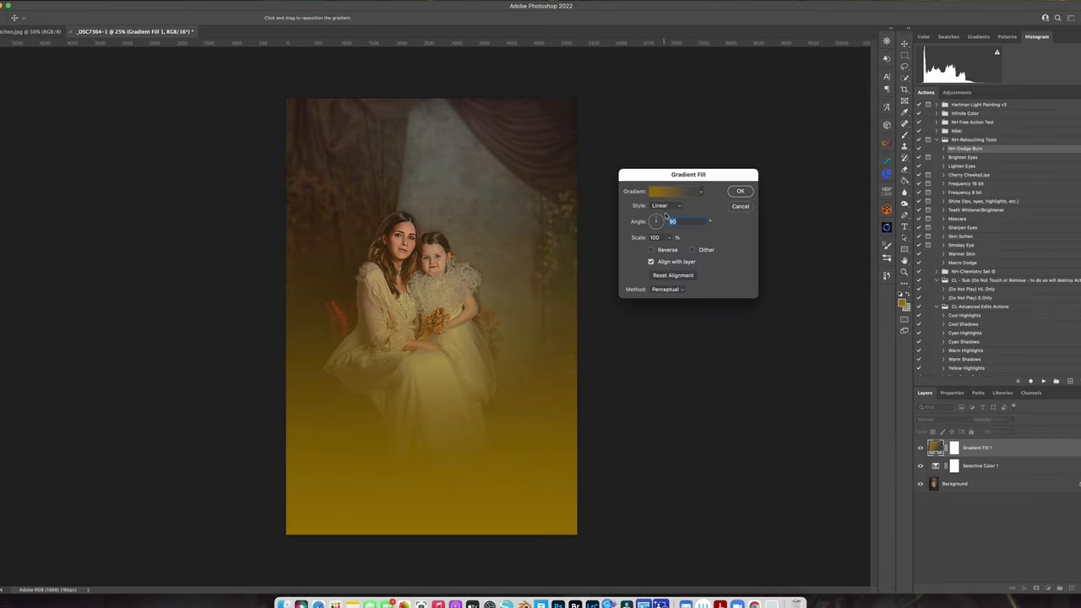
click(676, 206)
click(675, 214)
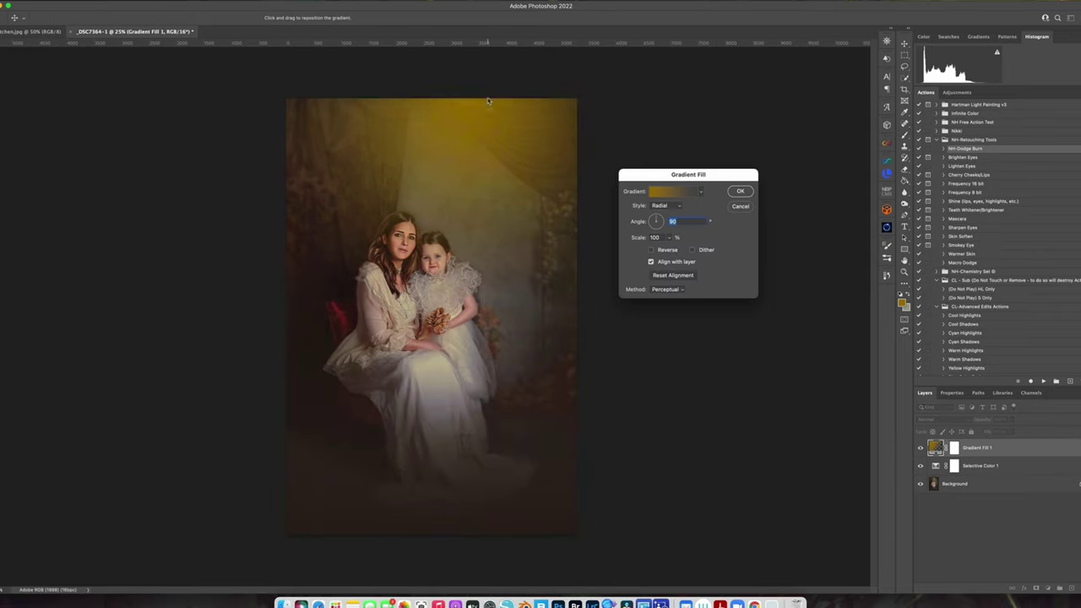
drag(451, 381, 498, 104)
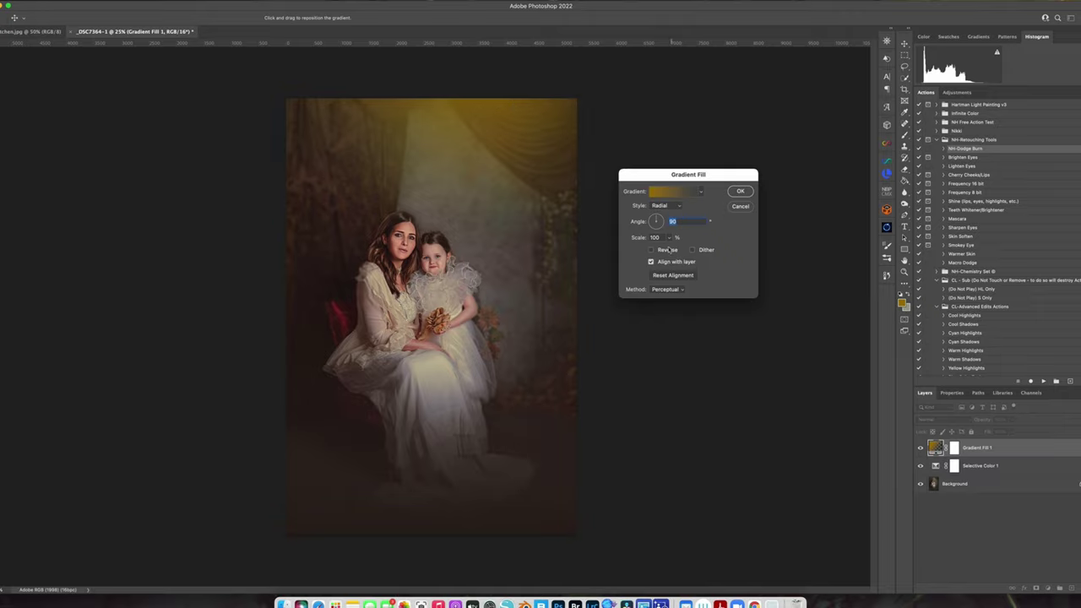
click(742, 192)
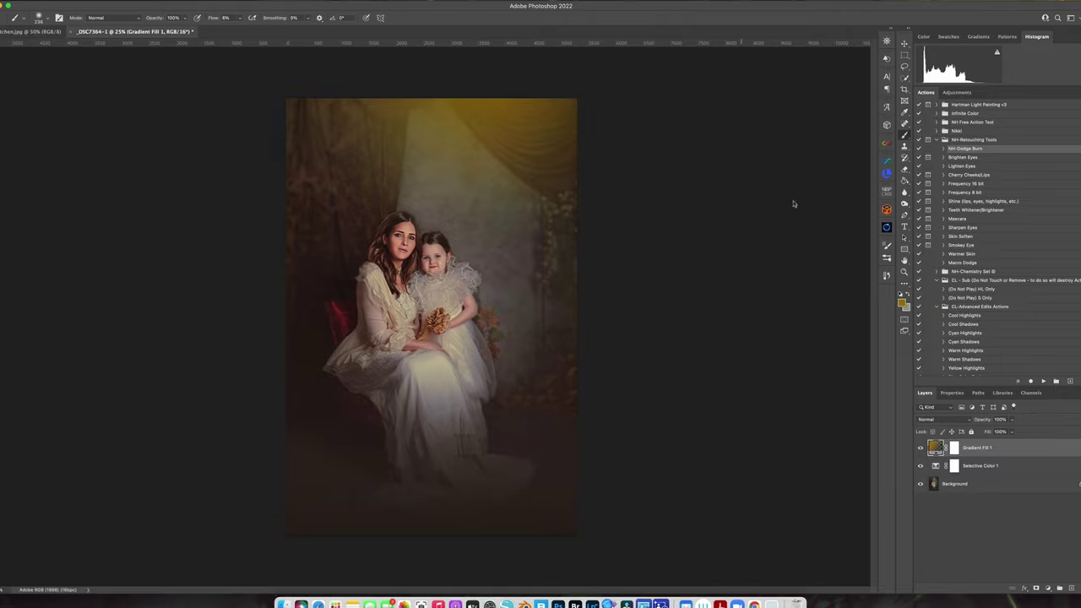
Lower the gradient fill layer's opacity to 23% and flatten the image
click(1012, 419)
click(990, 433)
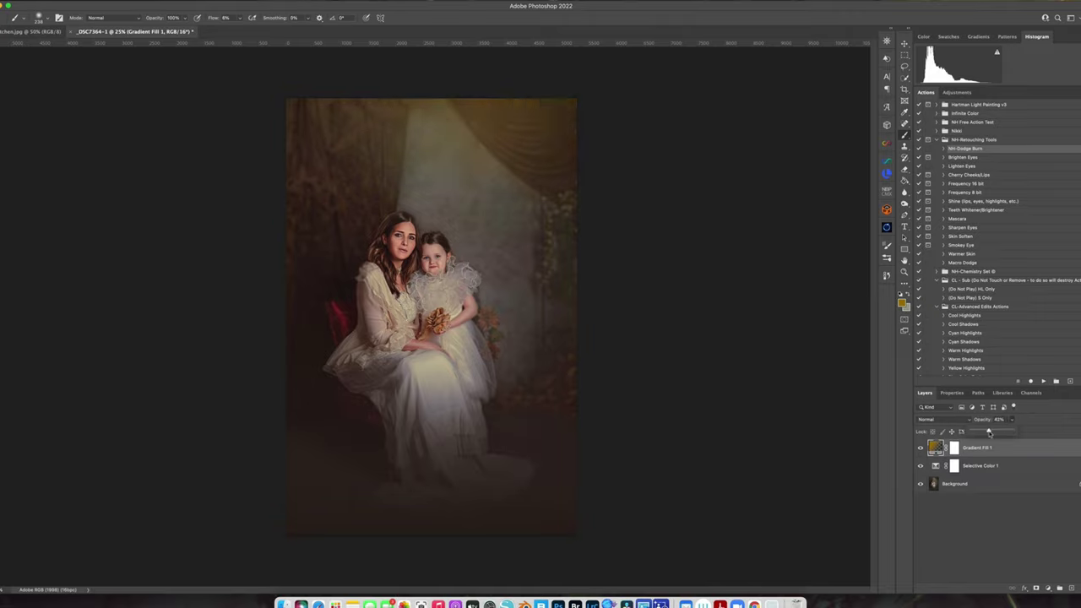
drag(990, 433, 985, 433)
drag(984, 433, 980, 432)
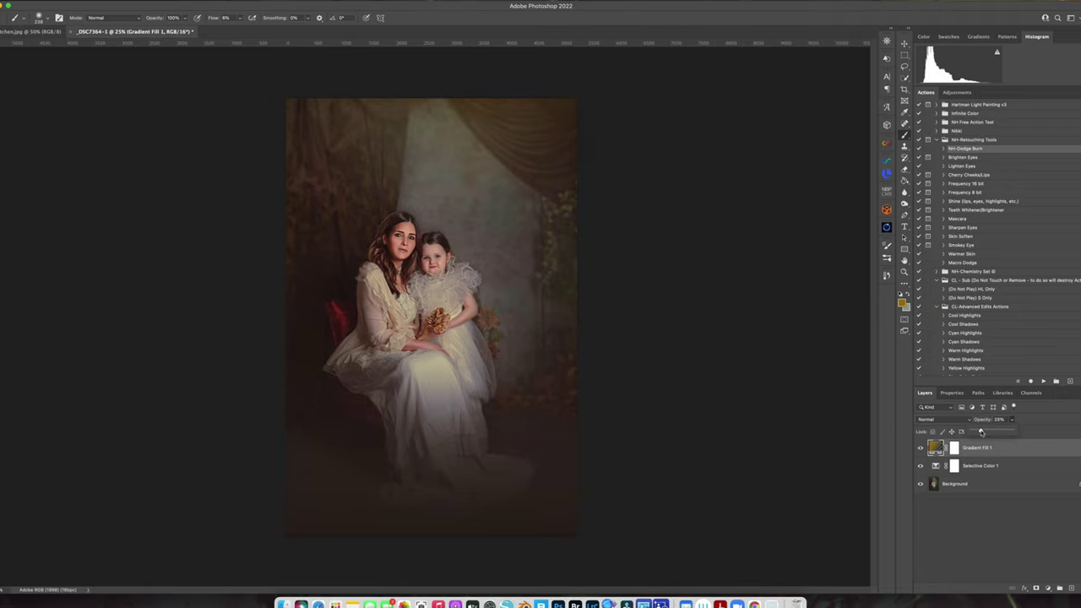
click(118, 1)
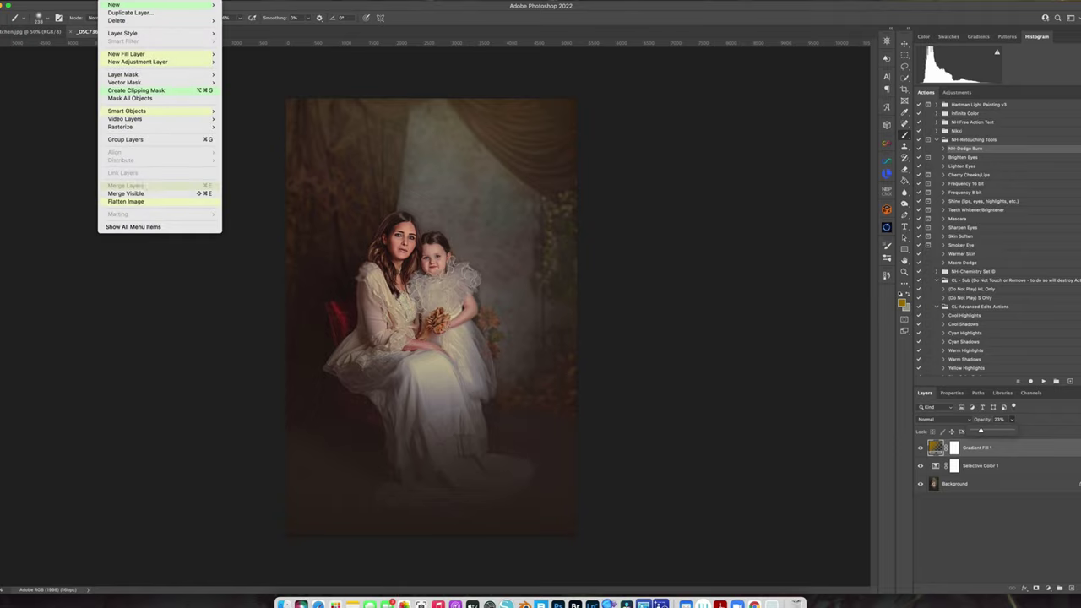
click(150, 200)
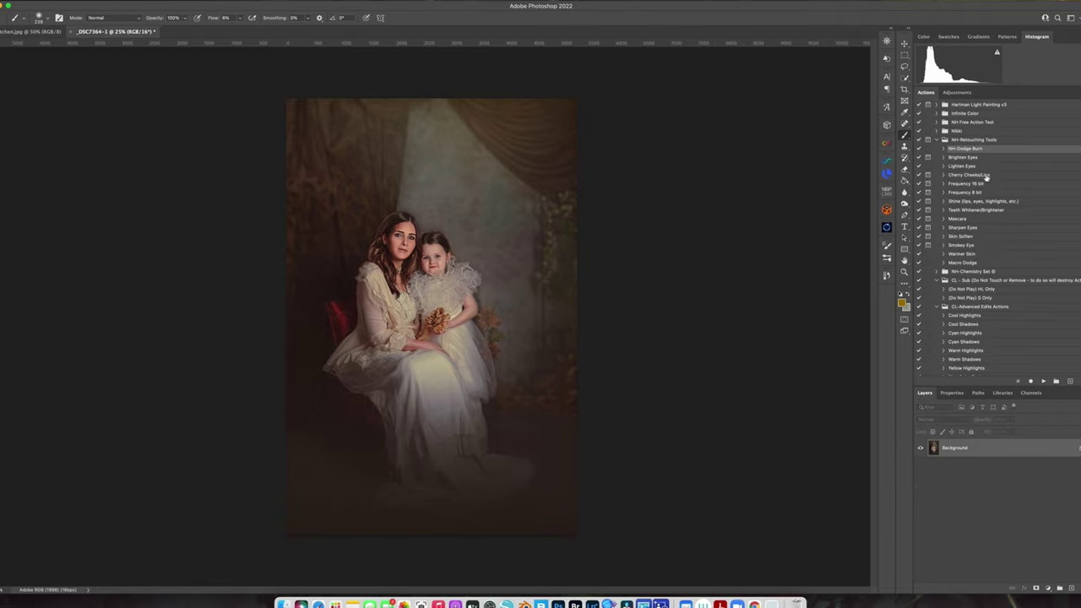
Run the Cherry Cheeks/Lips action from the NH-Retouching Tools set on the portrait
click(987, 175)
click(1043, 381)
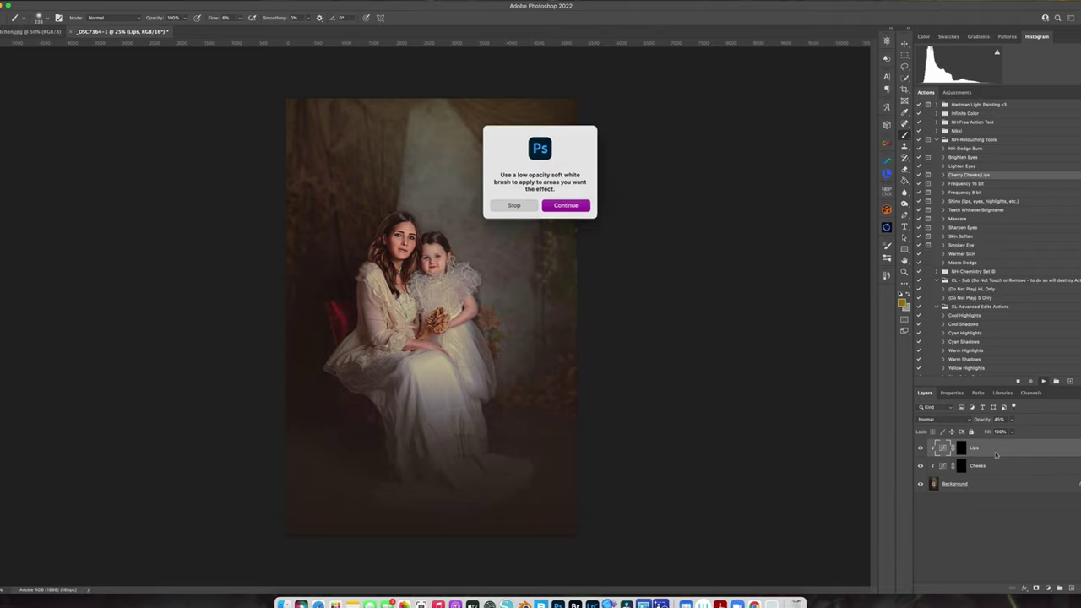
click(585, 205)
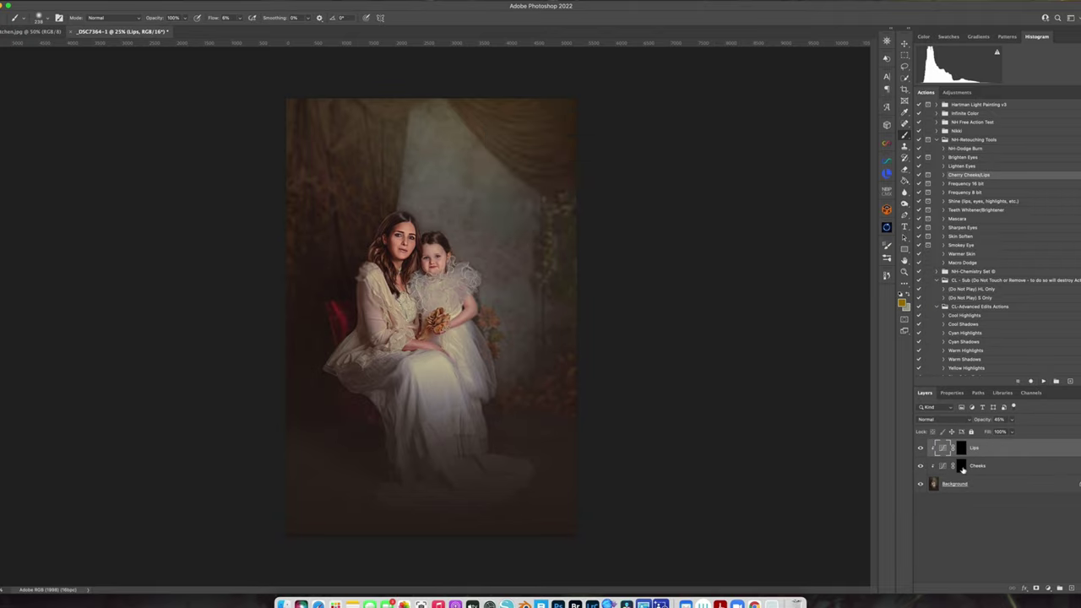
Set the brush flow to 56% and feather the Cheeks layer mask by 28.1 px
click(962, 466)
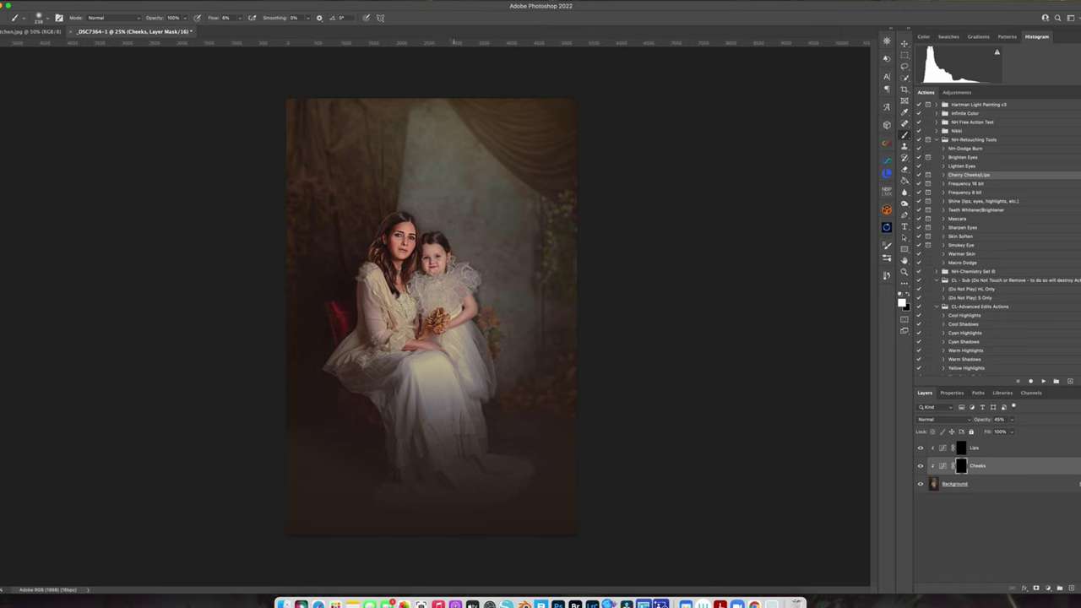
key(super+equal)
key(super+equal)
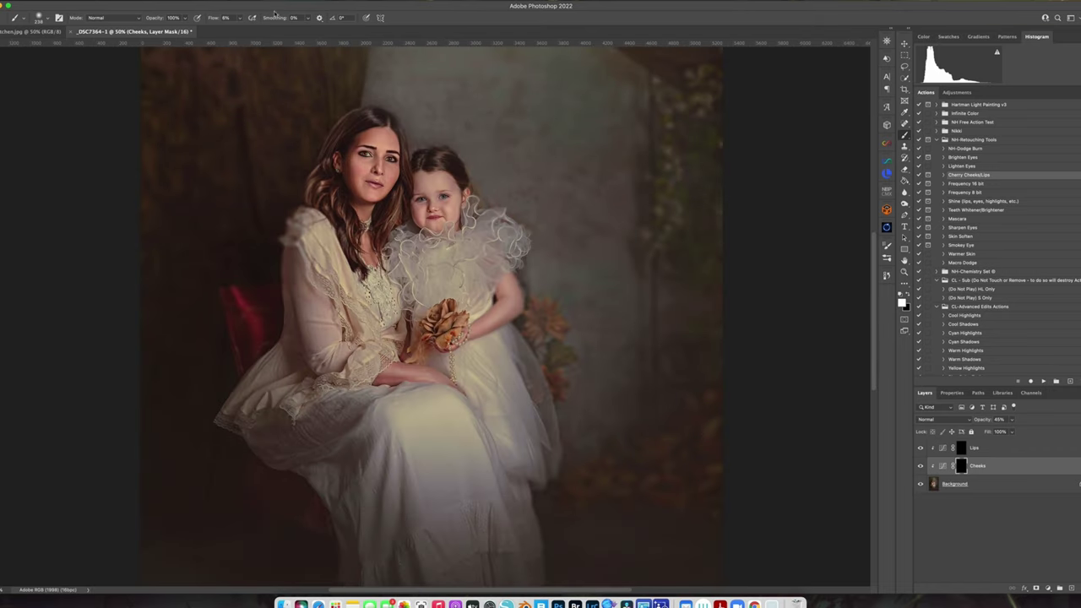
click(240, 17)
drag(241, 28, 260, 28)
click(952, 393)
drag(986, 484, 998, 485)
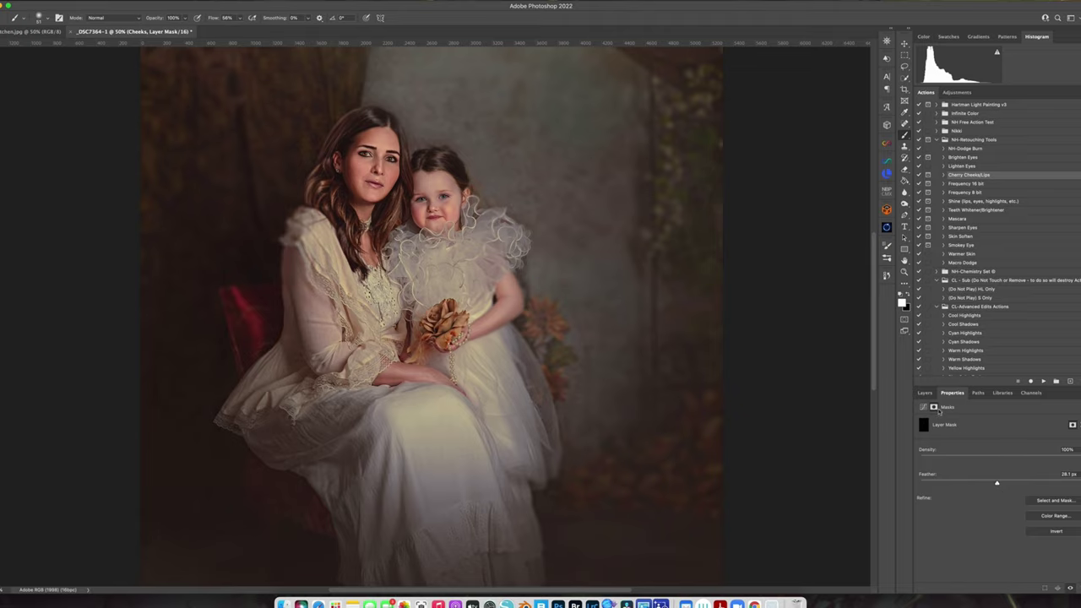
click(925, 393)
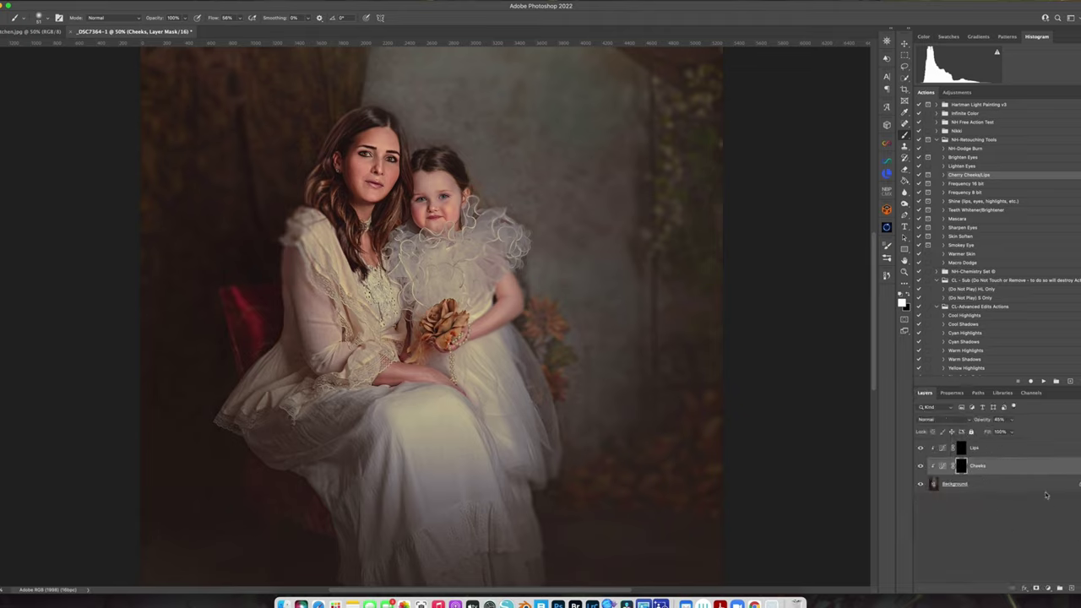
Add a new empty layer above the Lips layer and set its blending mode to Soft Light
click(990, 446)
click(1071, 588)
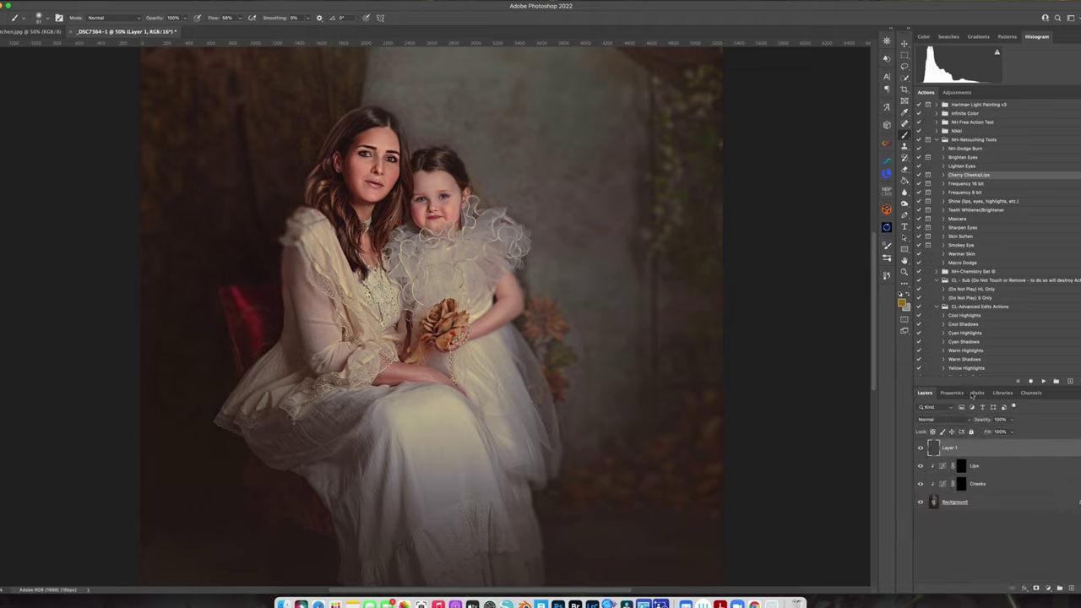
click(938, 420)
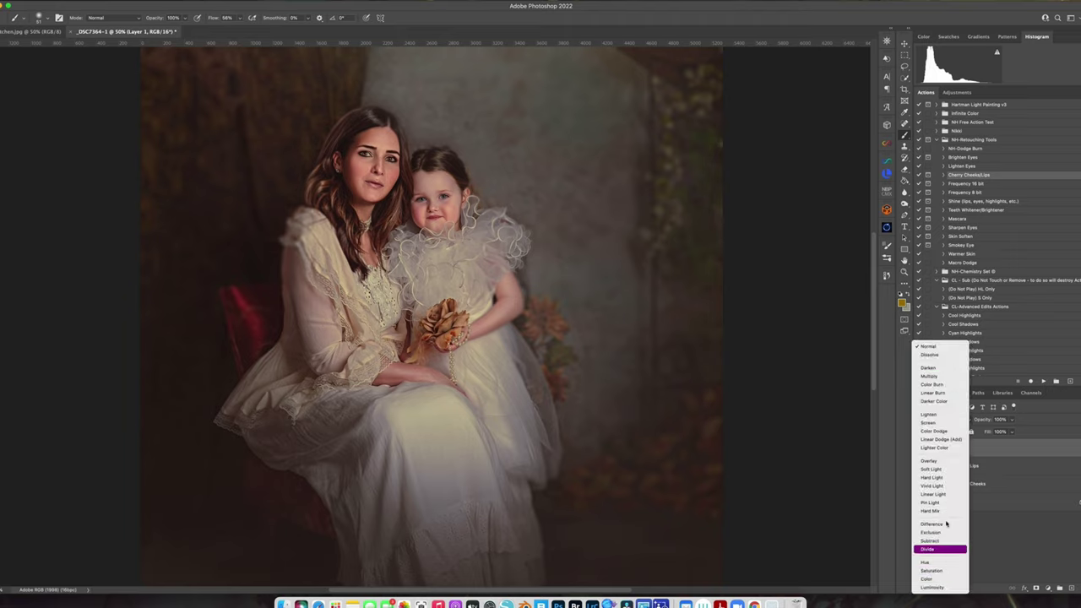
click(930, 468)
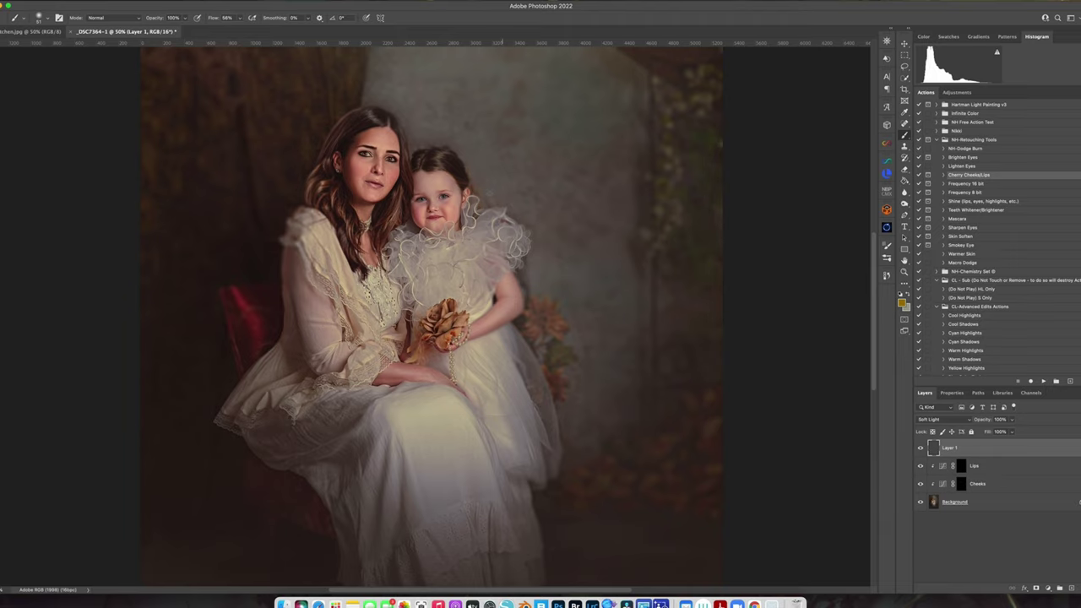
Paint colours sampled from the faces over the cheeks and the daughter's skin on the Soft Light layer
alt+click(356, 160)
alt+click(367, 157)
alt+click(422, 179)
drag(432, 211, 419, 211)
drag(440, 181, 455, 182)
drag(499, 297, 513, 297)
drag(442, 212, 430, 212)
drag(432, 188, 419, 188)
key(super+minus)
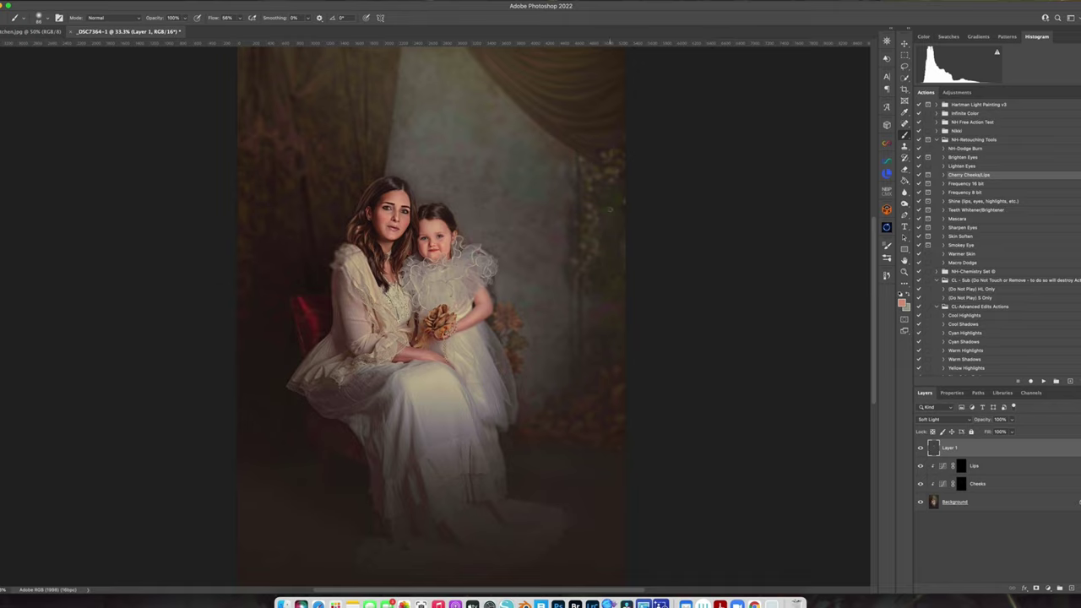
Reduce the opacity of the painted Soft Light layer slightly and compare the portrait with it hidden and shown
drag(1012, 419, 1007, 432)
click(921, 448)
click(922, 448)
click(921, 447)
Paint the lip colour in with white on the Lips layer mask and flatten the image
click(961, 465)
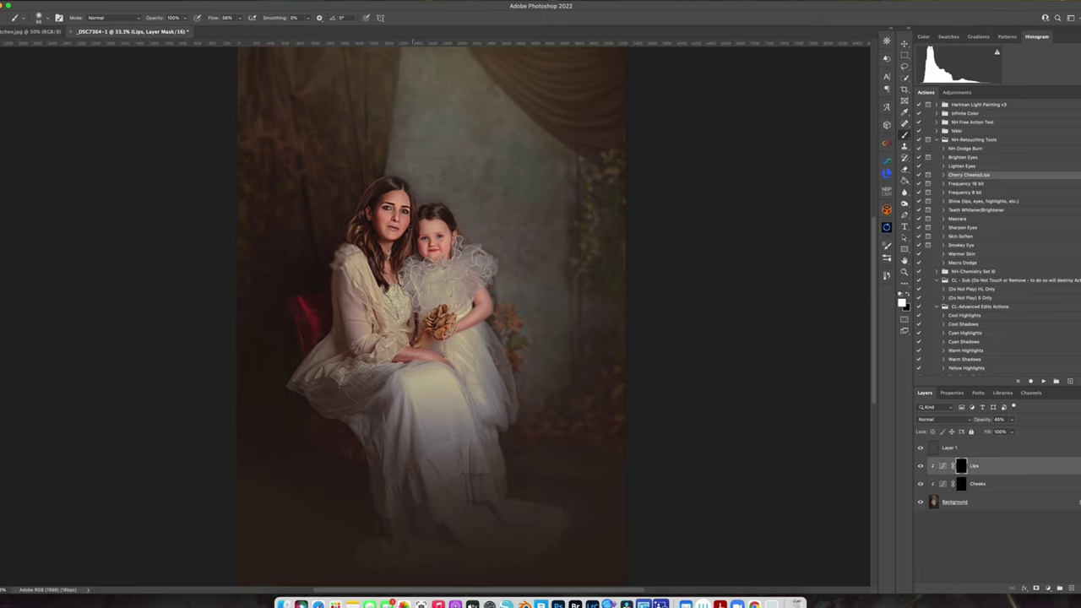
key(super+plus)
key(super+plus)
drag(367, 136, 478, 285)
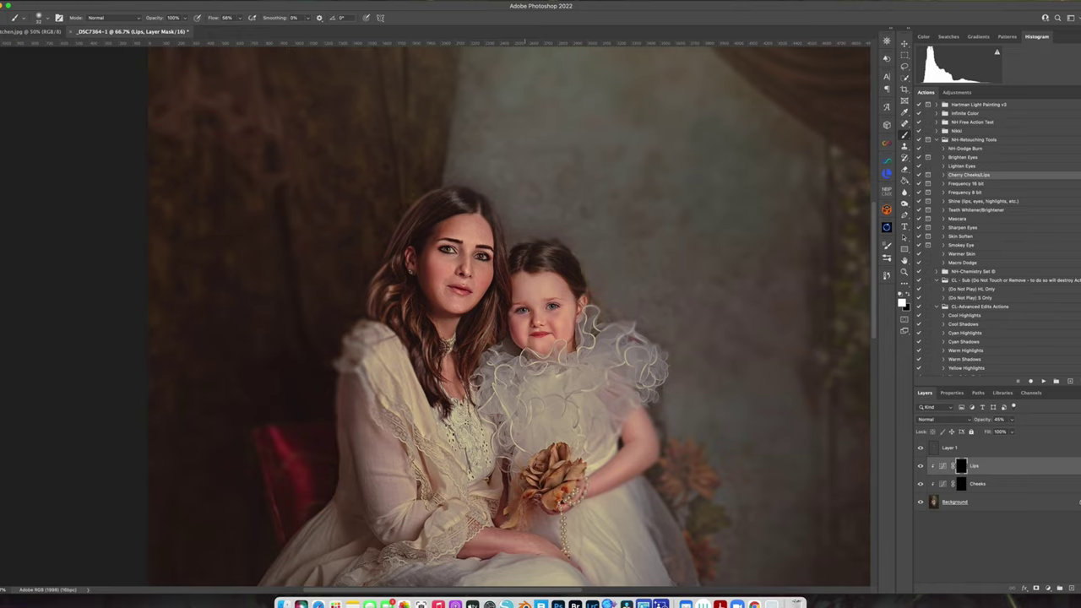
key(super+minus)
key(super+minus)
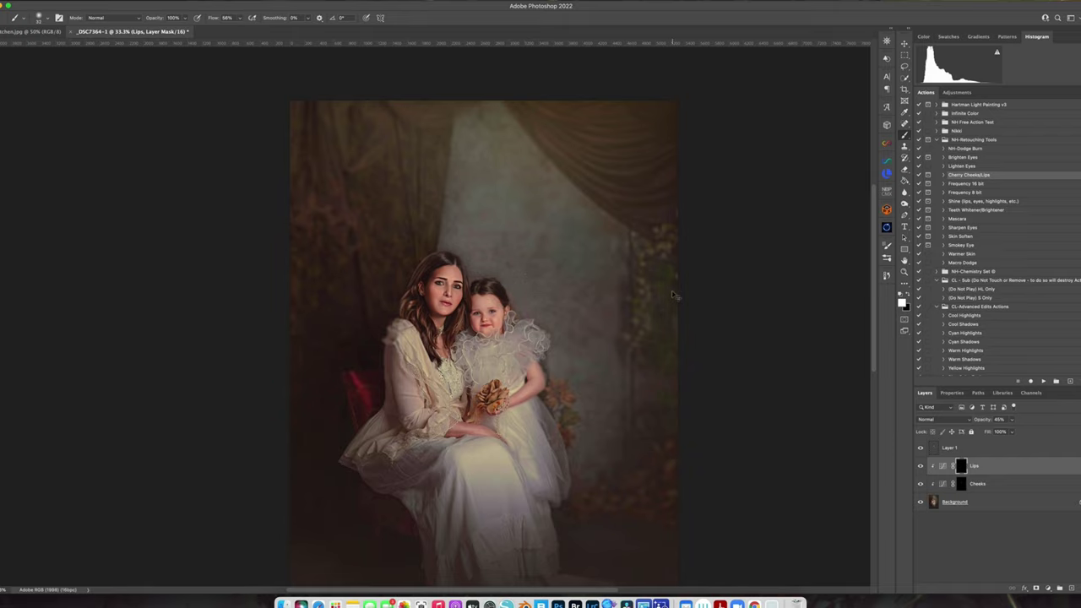
key(super+minus)
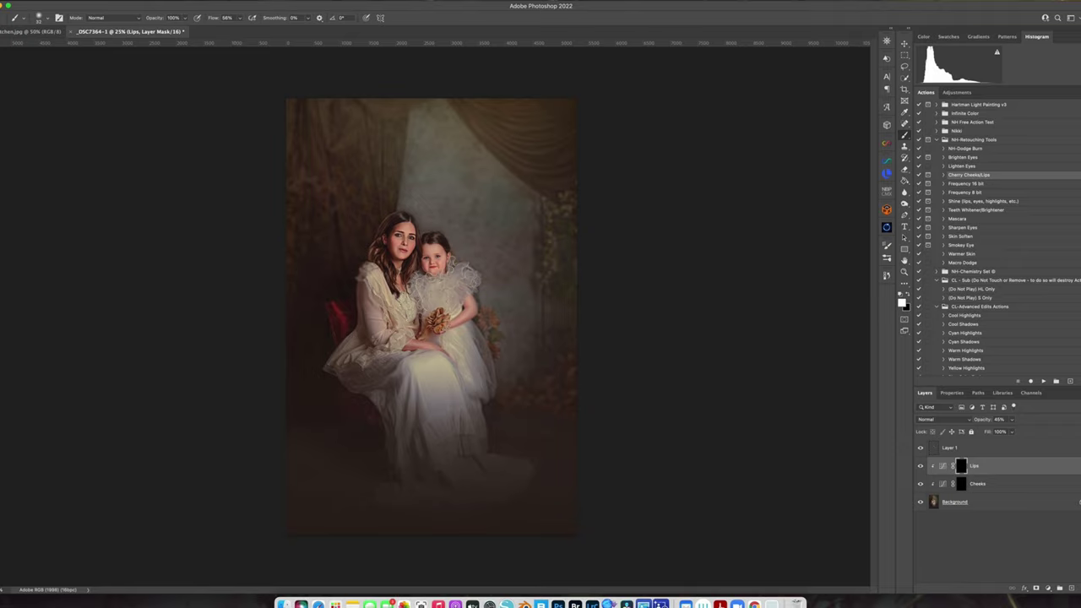
click(110, 2)
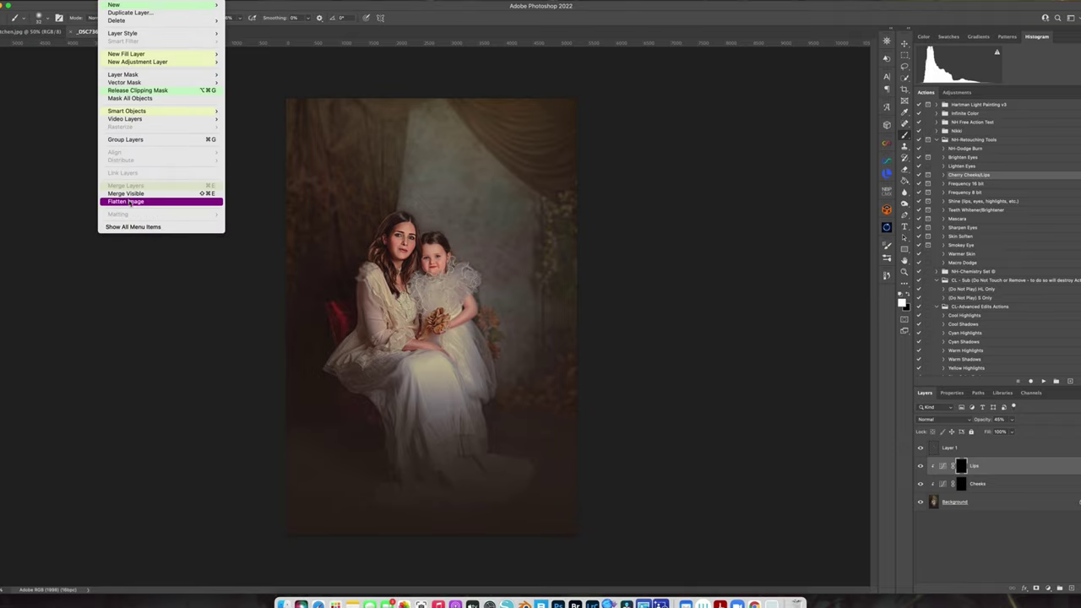
click(127, 202)
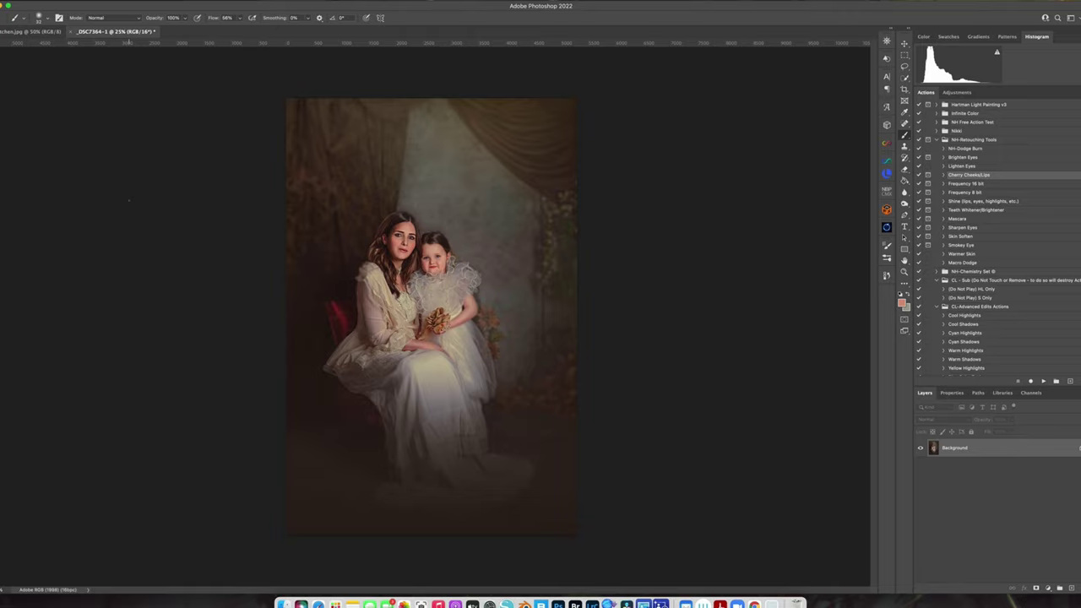
Add a Levels adjustment layer and set the RGB white input level to 237
click(1048, 589)
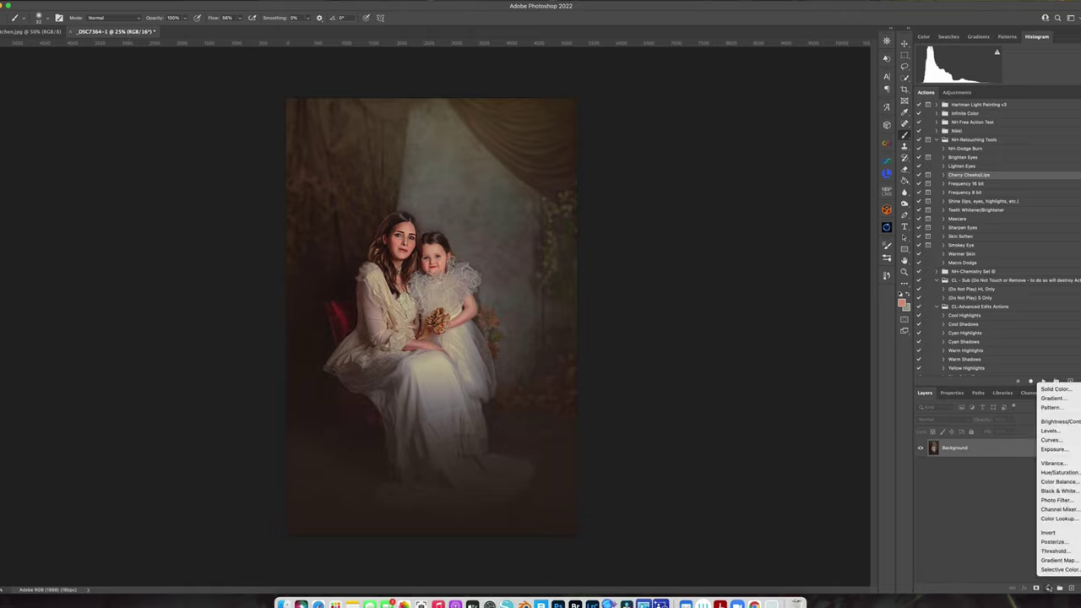
click(1056, 432)
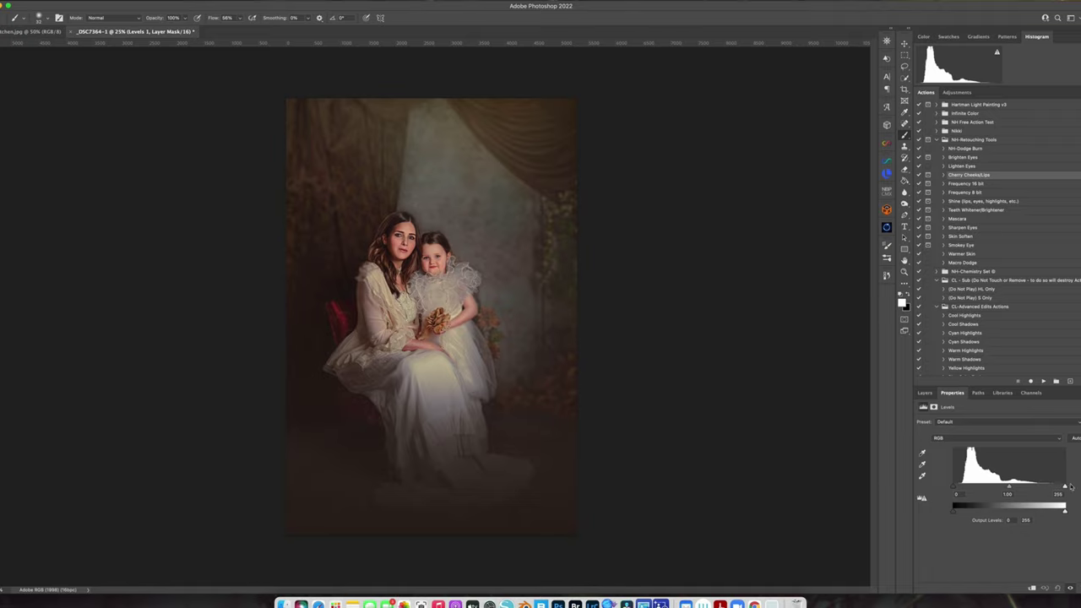
drag(1065, 489, 1056, 490)
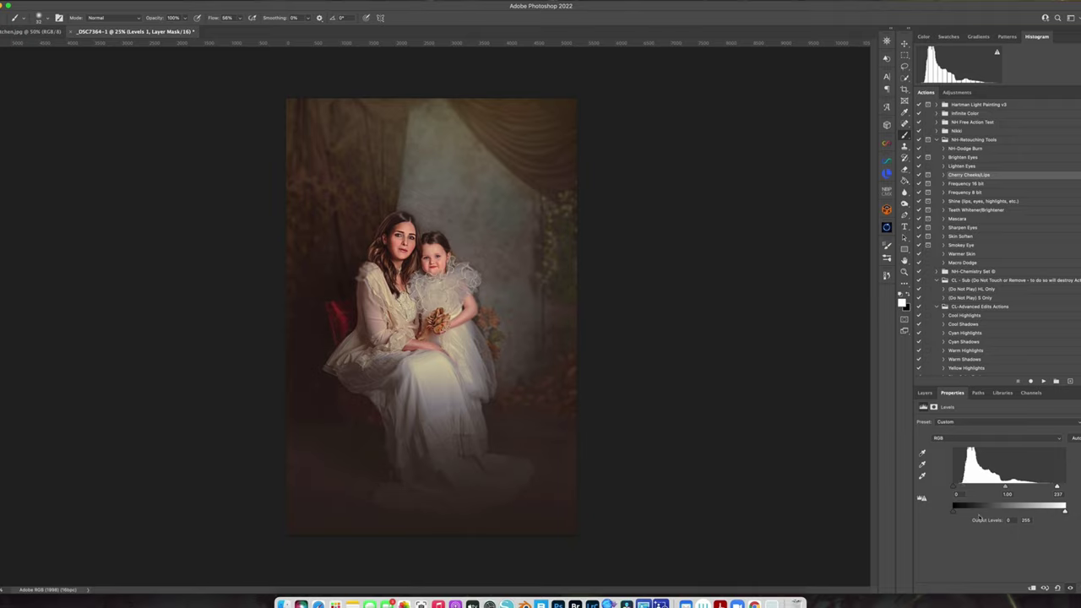
Raise the black input level of the Levels layer's blue channel slightly to warm the shadows, and return to the RGB channel
click(957, 438)
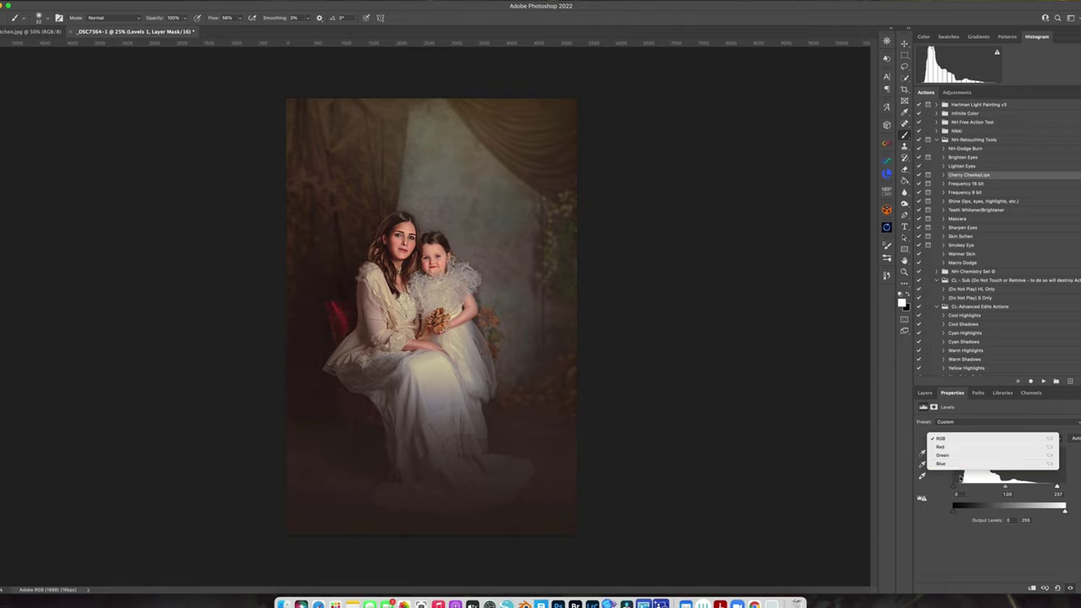
click(957, 464)
mouse_move(955, 488)
mouse_down()
mouse_move(969, 488)
mouse_move(955, 490)
mouse_up()
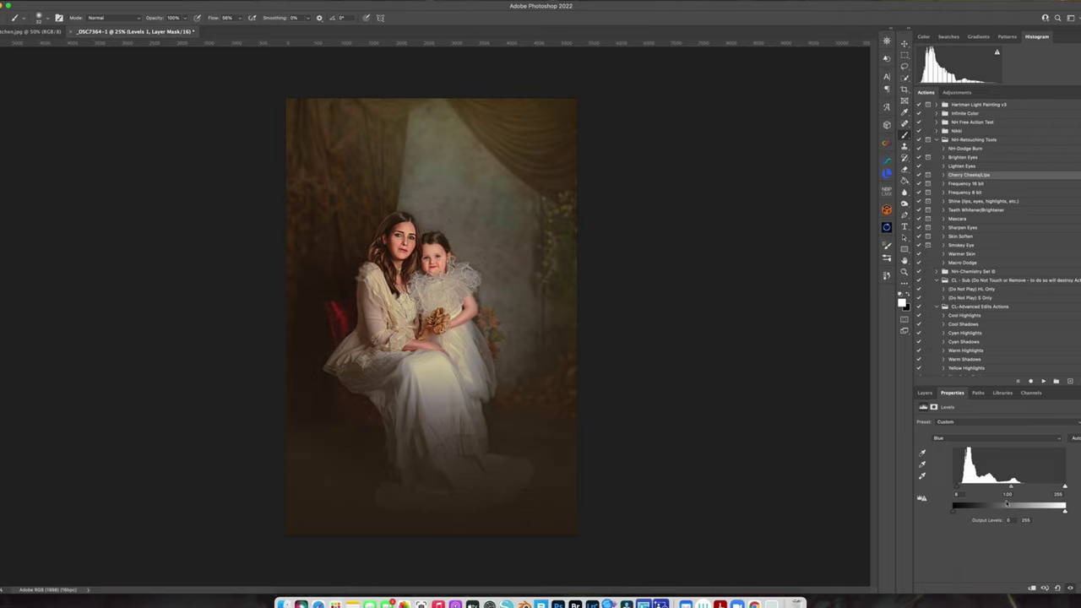
click(952, 440)
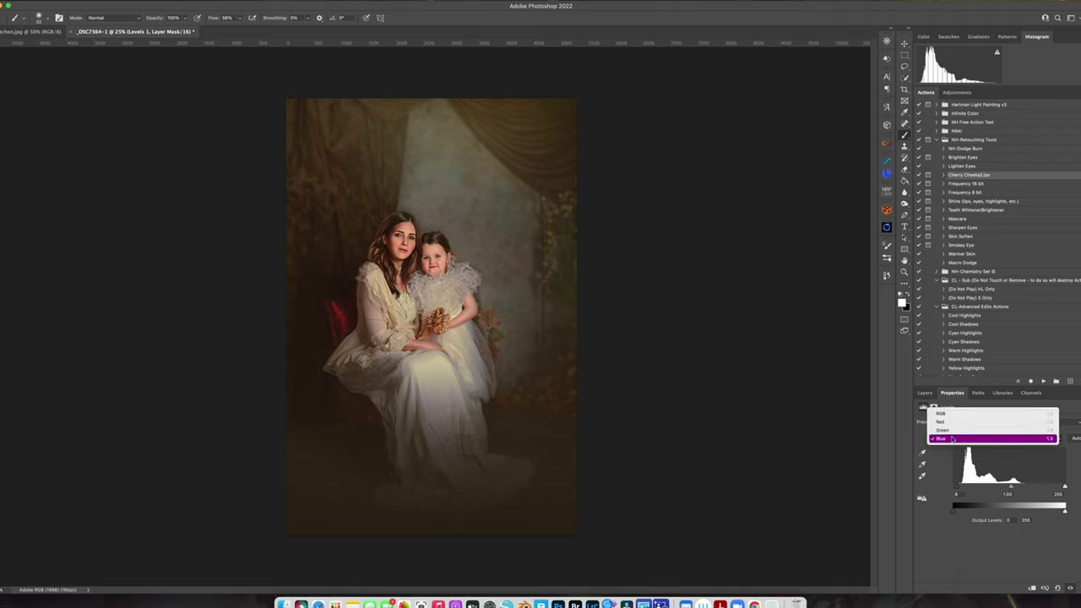
click(952, 413)
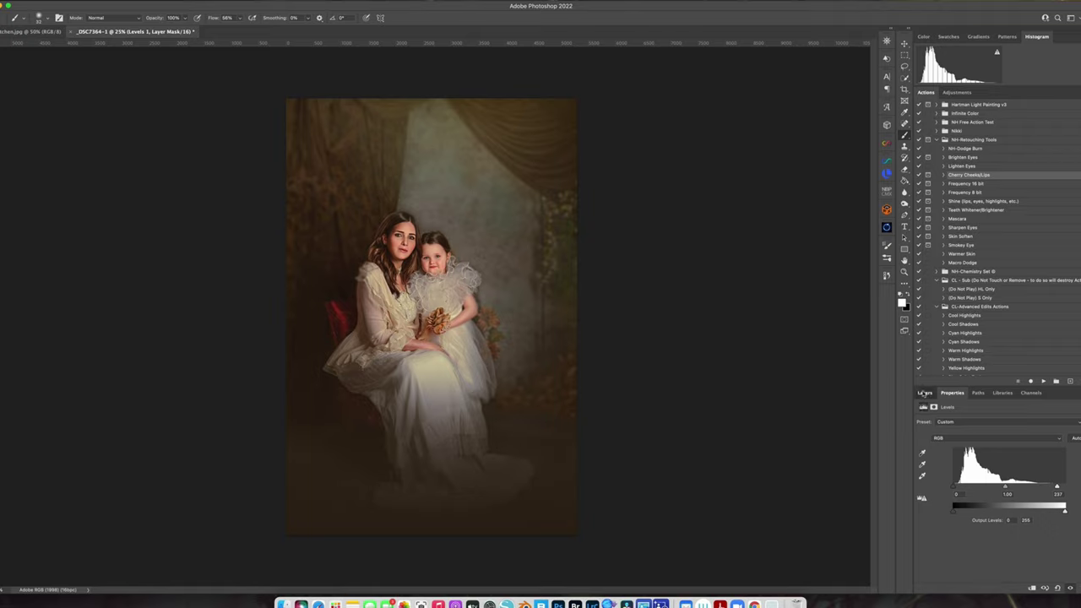
Compare the portrait with the Levels 1 layer off and on, and flatten the image
click(925, 393)
click(921, 448)
click(920, 448)
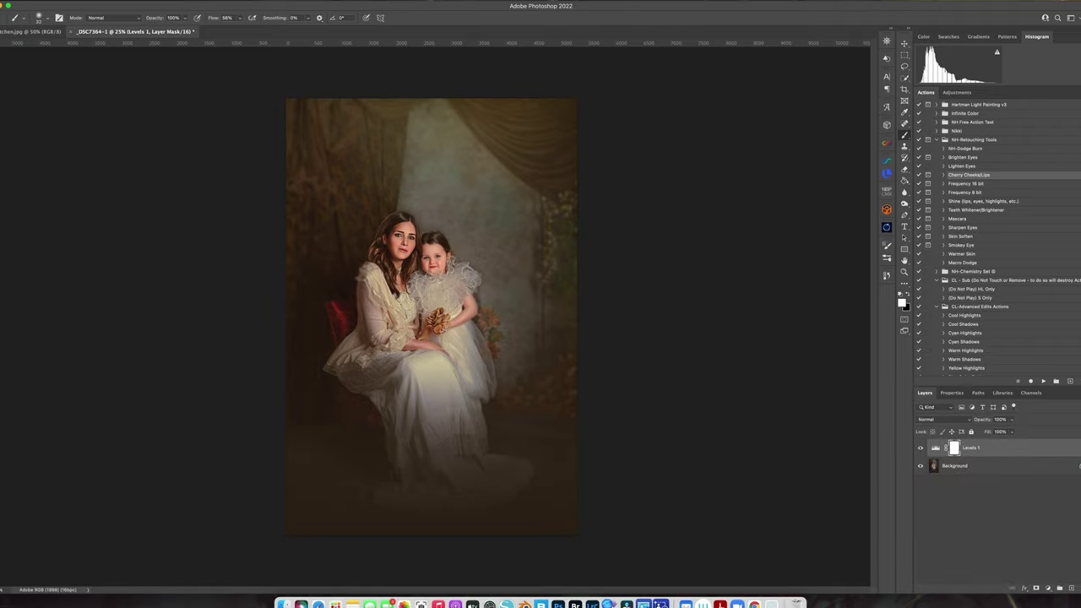
click(112, 1)
click(150, 201)
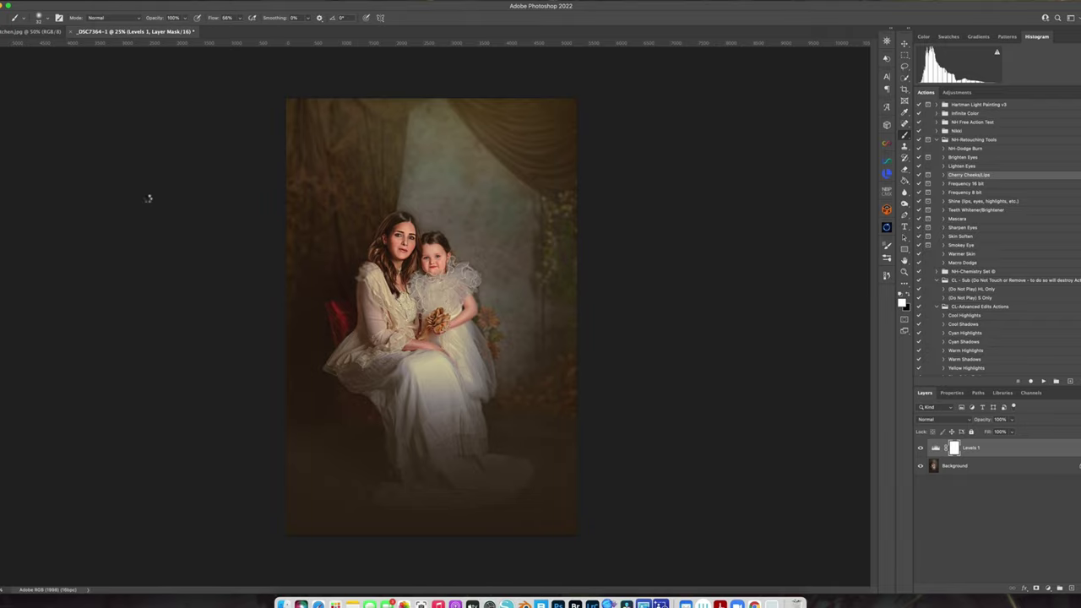